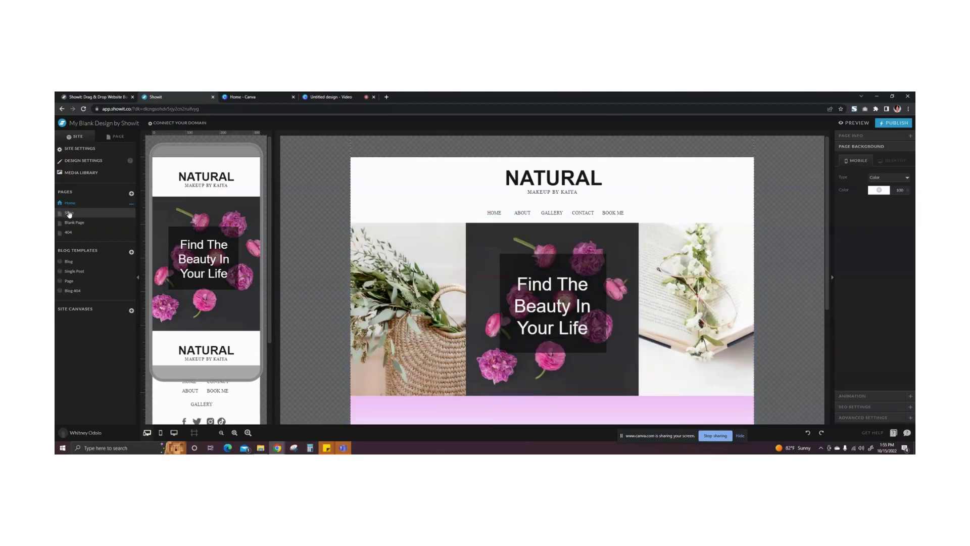
- Open the Shop page and review its product layout from the header down to the footer
{"action": "left_click", "coordinate": [69, 213]}
{"action": "scroll", "coordinate": [592, 287], "scroll_direction": "down", "scroll_amount": 5}
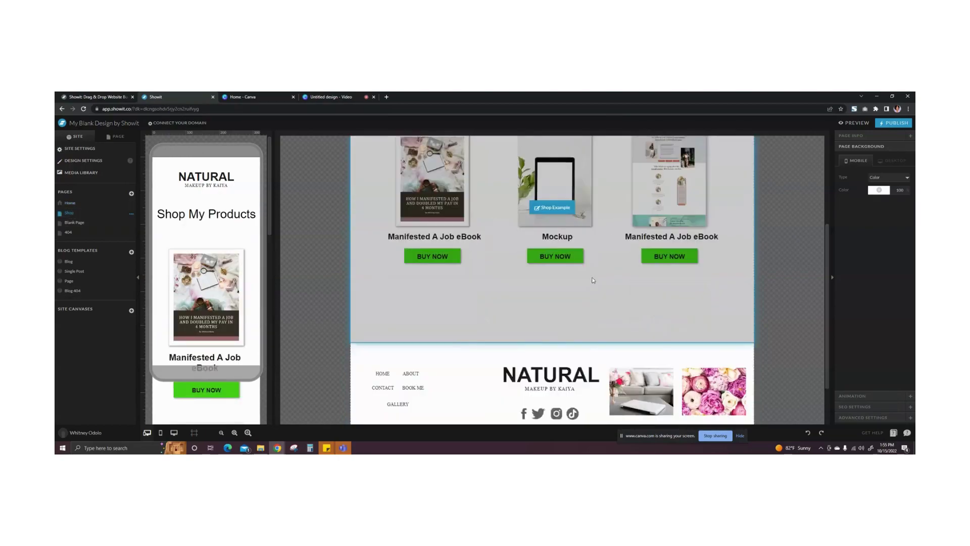
{"action": "scroll", "coordinate": [593, 286], "scroll_direction": "up", "scroll_amount": 4}
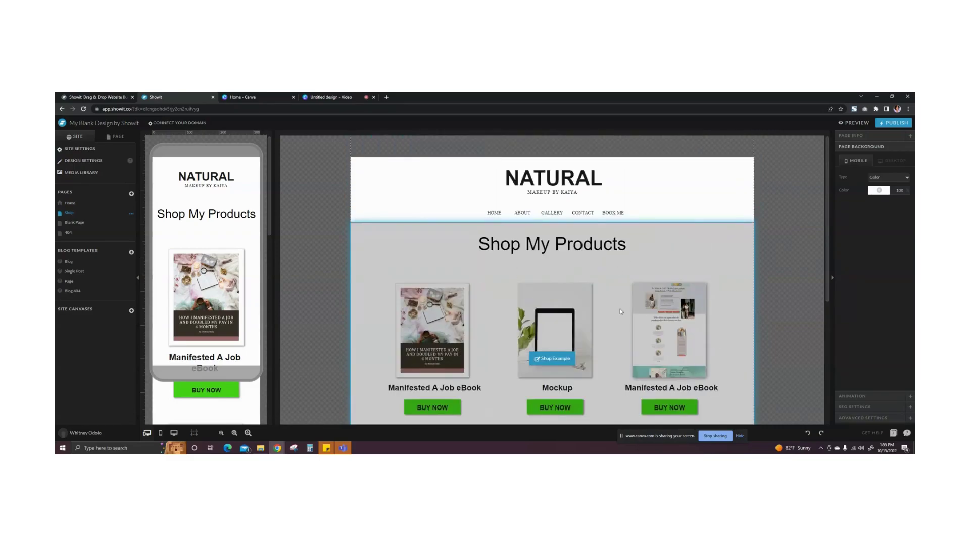
{"action": "scroll", "coordinate": [614, 233], "scroll_direction": "down", "scroll_amount": 4}
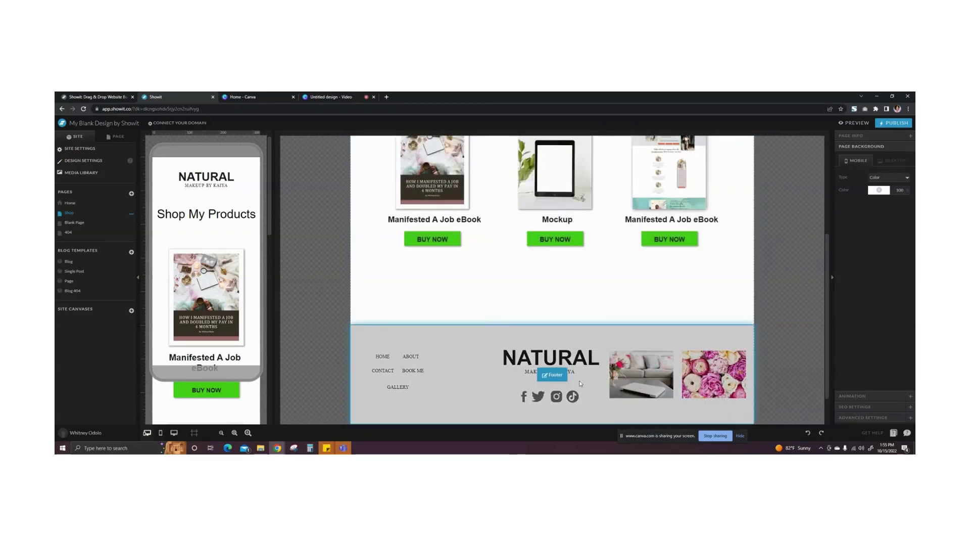
{"action": "scroll", "coordinate": [586, 283], "scroll_direction": "up", "scroll_amount": 4}
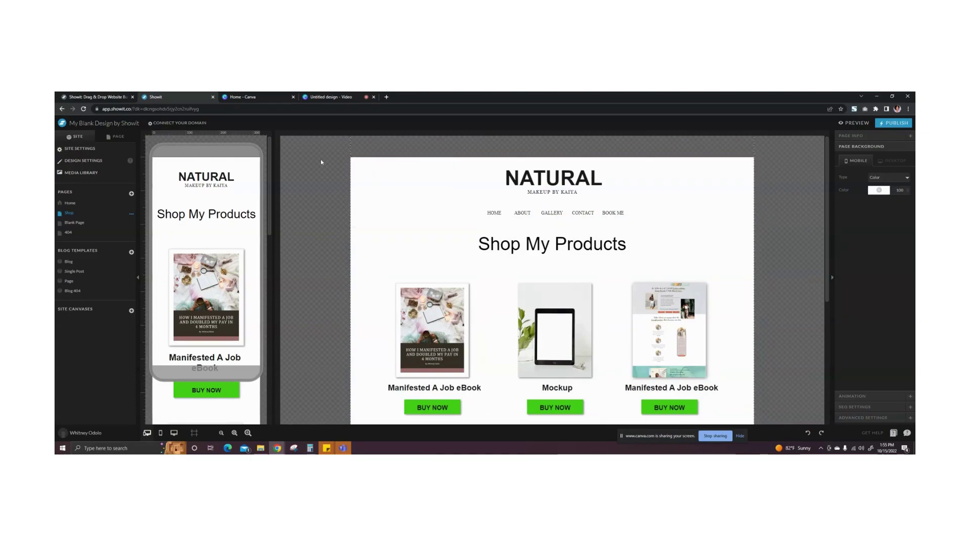
- Open the page named Blank Page, check its menu and footer layout, and duplicate it
{"action": "left_click", "coordinate": [74, 223]}
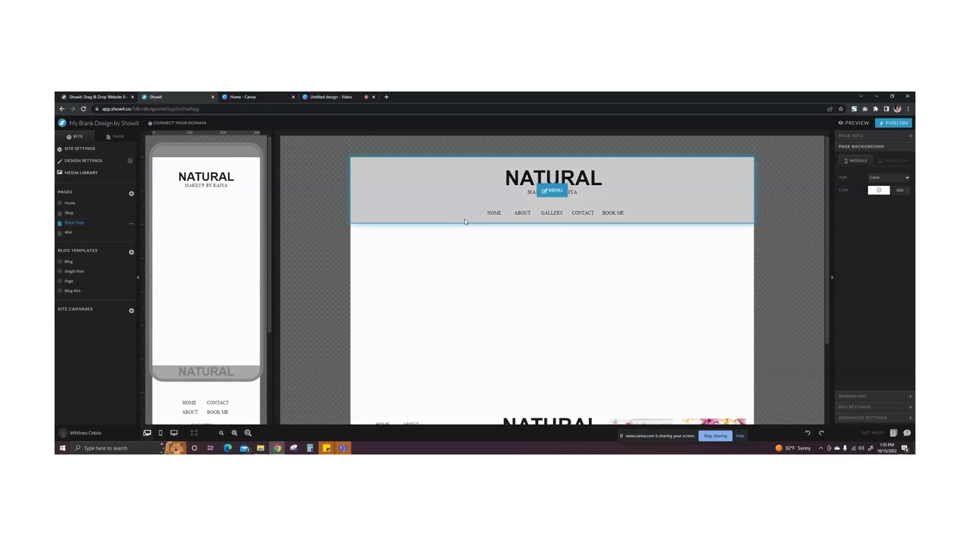
{"action": "left_click", "coordinate": [470, 287]}
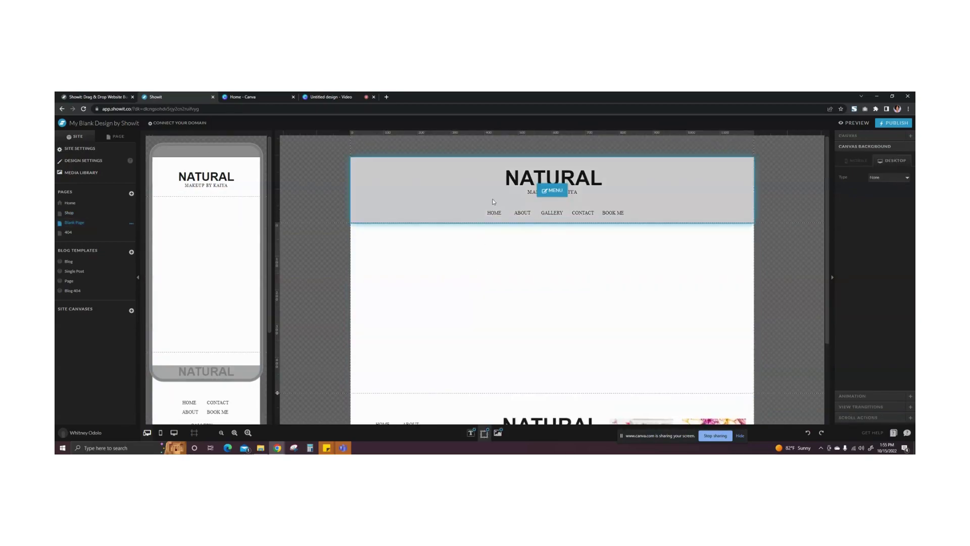
{"action": "scroll", "coordinate": [472, 381], "scroll_direction": "down", "scroll_amount": 3}
{"action": "scroll", "coordinate": [476, 345], "scroll_direction": "up", "scroll_amount": 3}
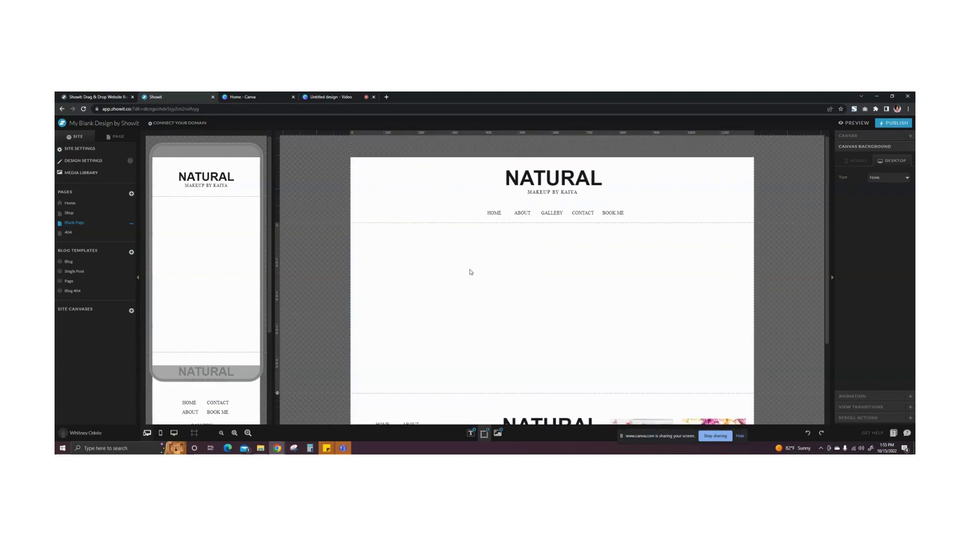
{"action": "left_click", "coordinate": [132, 222]}
{"action": "left_click", "coordinate": [125, 241]}
- Rename the duplicated page "My Product Offerings" and move it directly below Home in the site's page order
{"action": "left_click", "coordinate": [132, 235]}
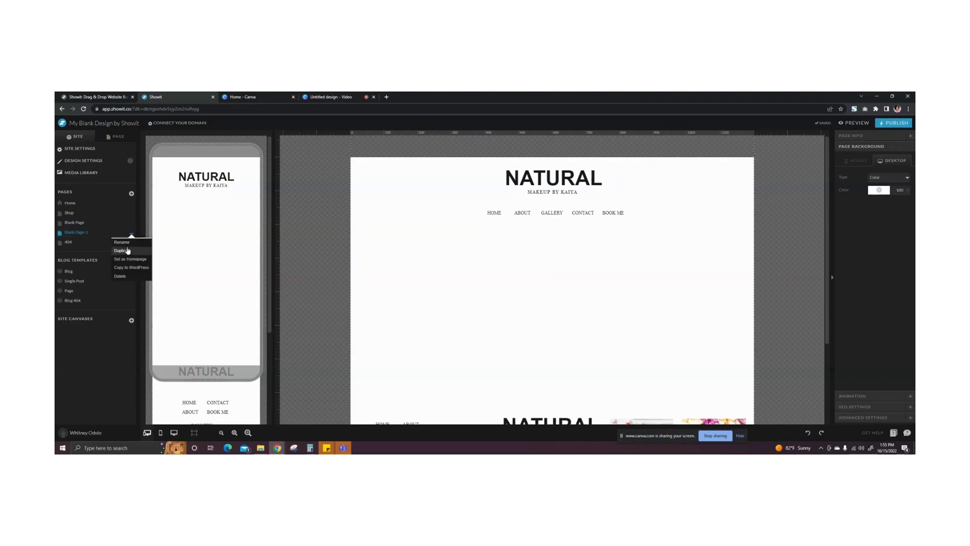
{"action": "left_click", "coordinate": [122, 242]}
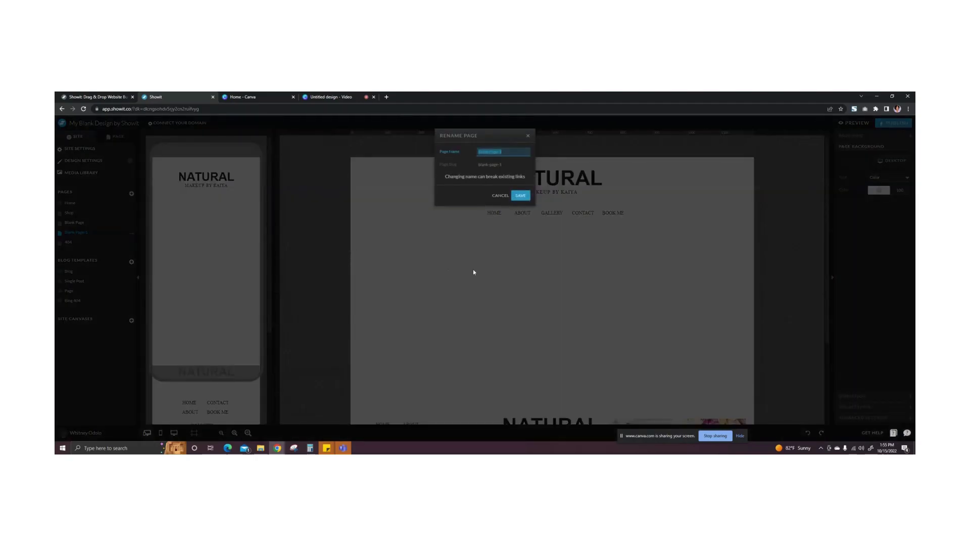
{"action": "type", "text": "sho"}
{"action": "key", "text": "BackSpace"}
{"action": "key", "text": "BackSpace"}
{"action": "key", "text": "BackSpace"}
{"action": "type", "text": "My Product Offerings"}
{"action": "left_click", "coordinate": [521, 196]}
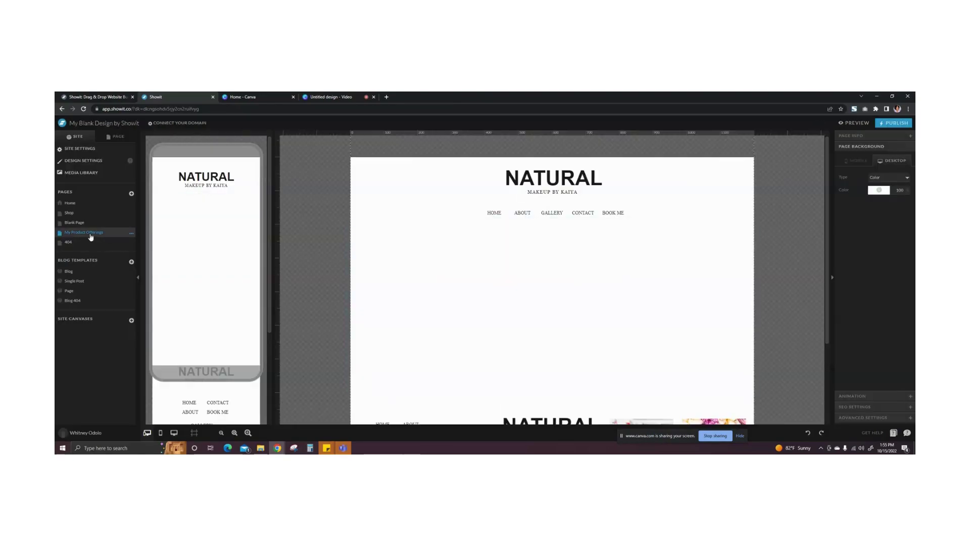
{"action": "left_click_drag", "start_coordinate": [89, 236], "coordinate": [82, 214]}
- Insert a line in the empty canvas of My Product Offerings and set its desktop rotation to 90
{"action": "left_click", "coordinate": [333, 291]}
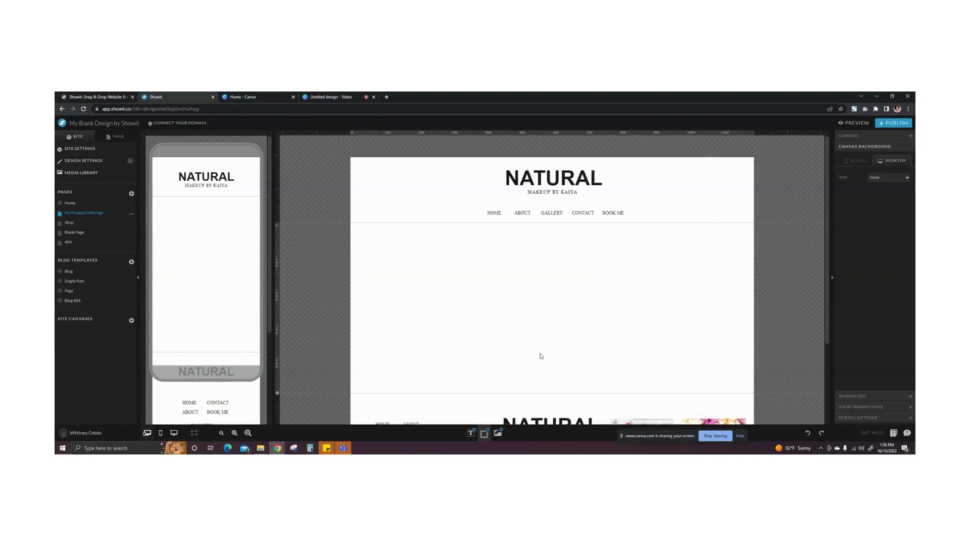
{"action": "mouse_move", "coordinate": [484, 434]}
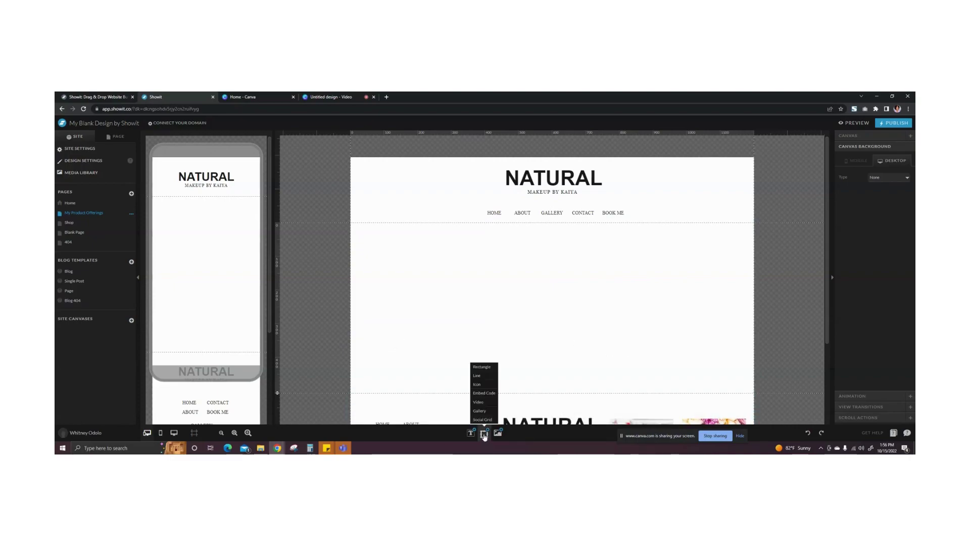
{"action": "left_click", "coordinate": [477, 375]}
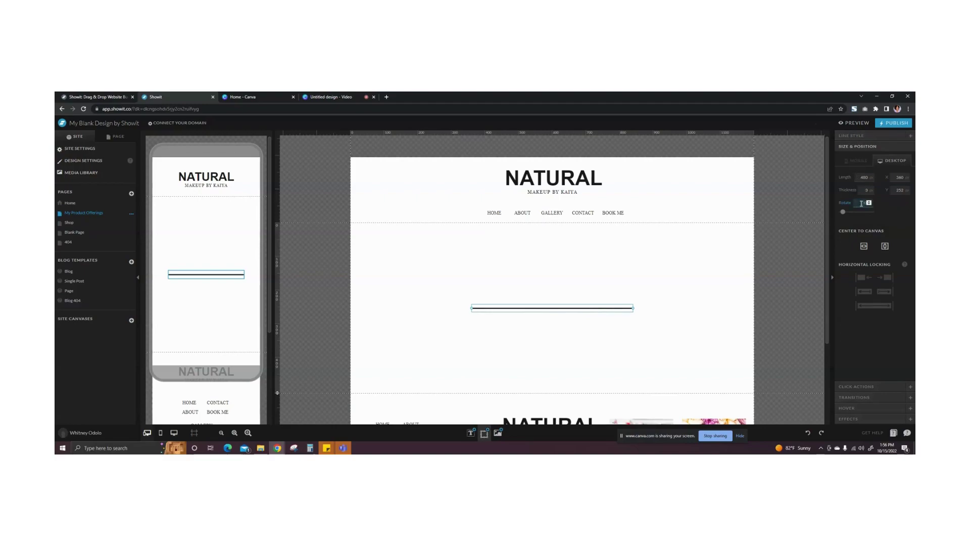
{"action": "type", "text": "90"}
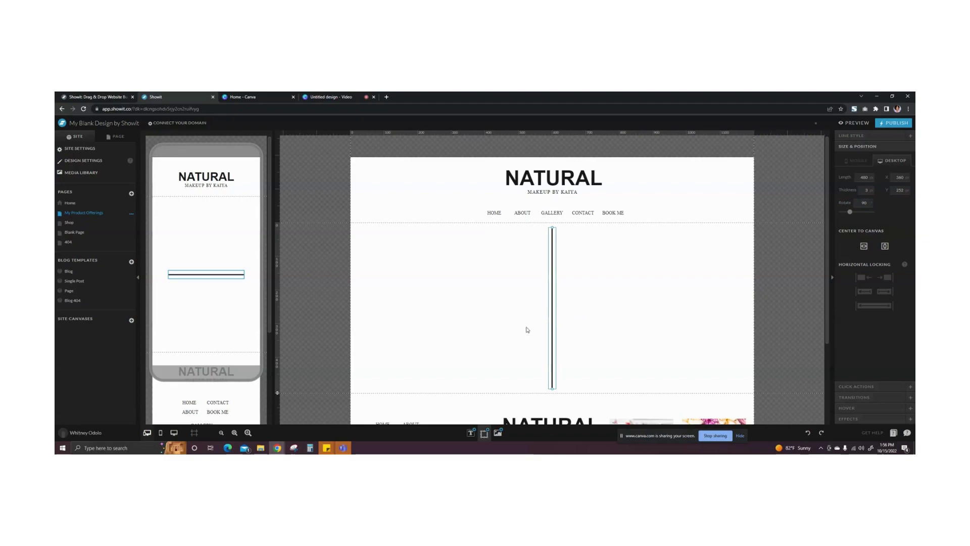
{"action": "left_click", "coordinate": [576, 330]}
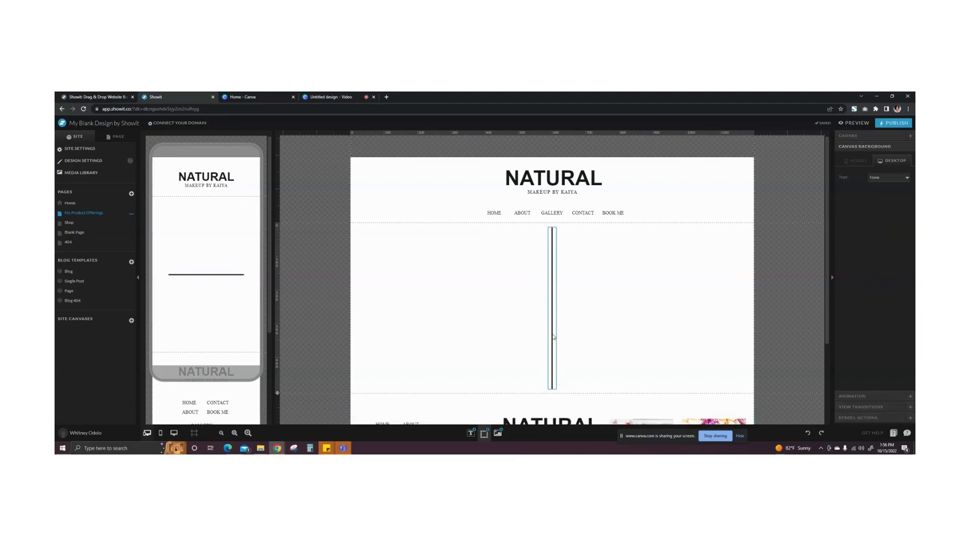
- Lengthen the vertical desktop line at both ends so it spans the full height of the canvas
{"action": "left_click", "coordinate": [553, 337]}
{"action": "left_click_drag", "start_coordinate": [554, 230], "coordinate": [553, 225]}
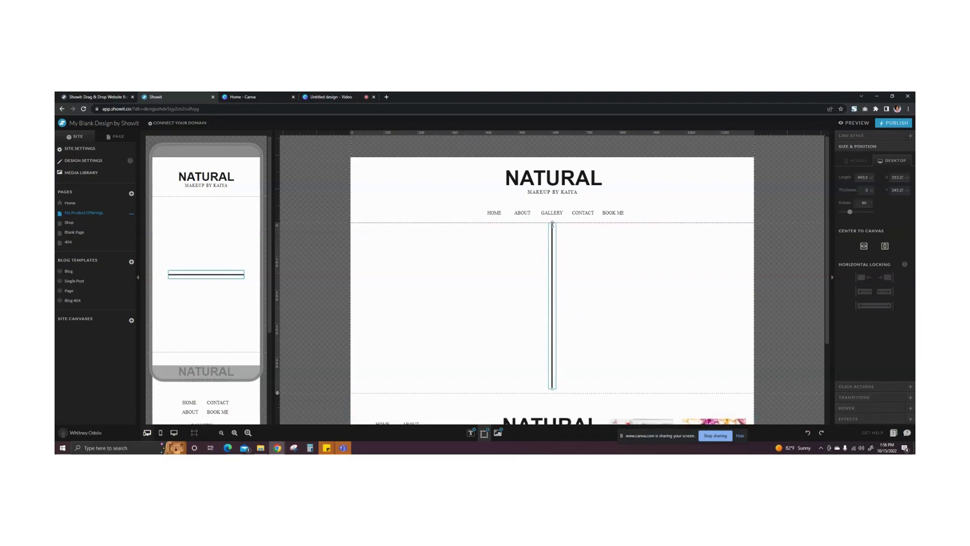
{"action": "left_click_drag", "start_coordinate": [552, 389], "coordinate": [552, 393]}
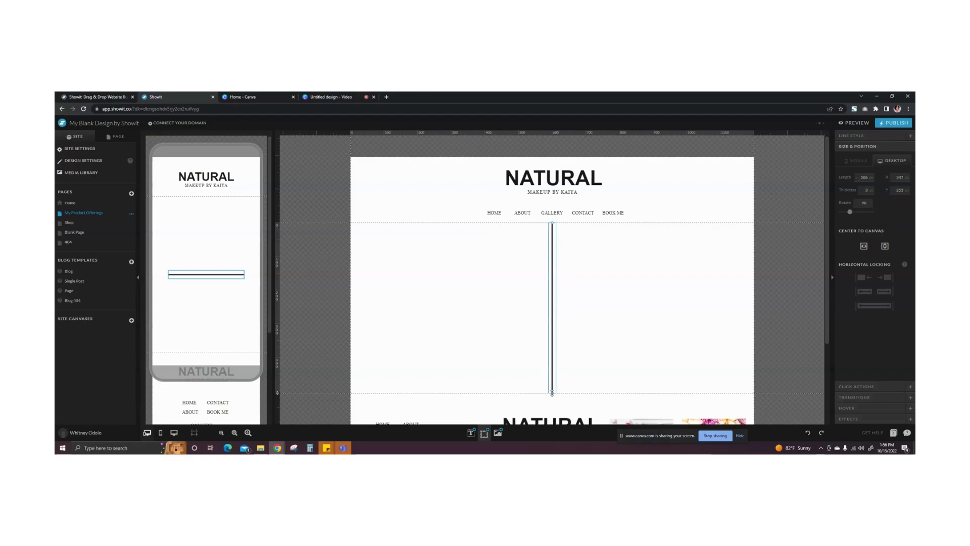
- Lengthen the horizontal line in the mobile layout so it spans the full screen width
{"action": "left_click", "coordinate": [198, 276]}
{"action": "left_click_drag", "start_coordinate": [169, 273], "coordinate": [150, 273]}
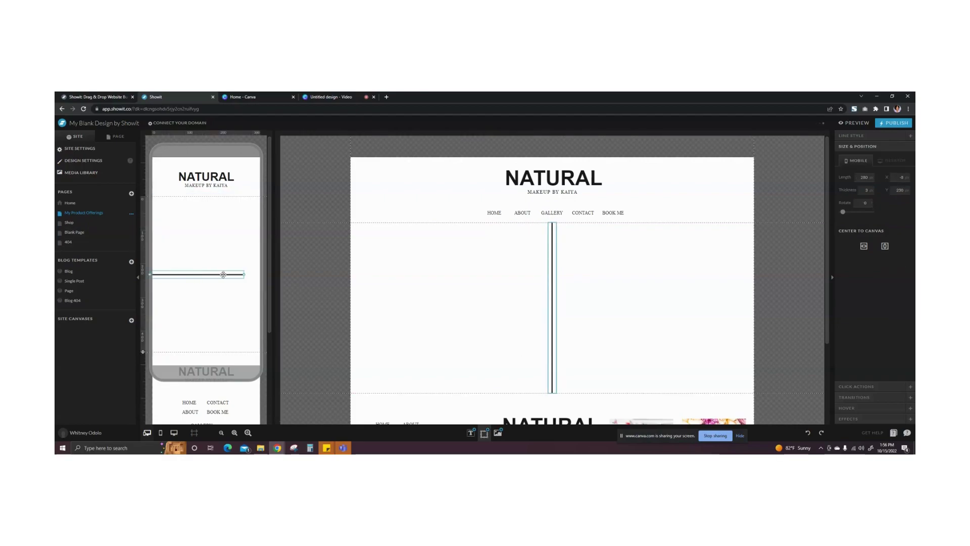
{"action": "left_click_drag", "start_coordinate": [244, 274], "coordinate": [262, 274]}
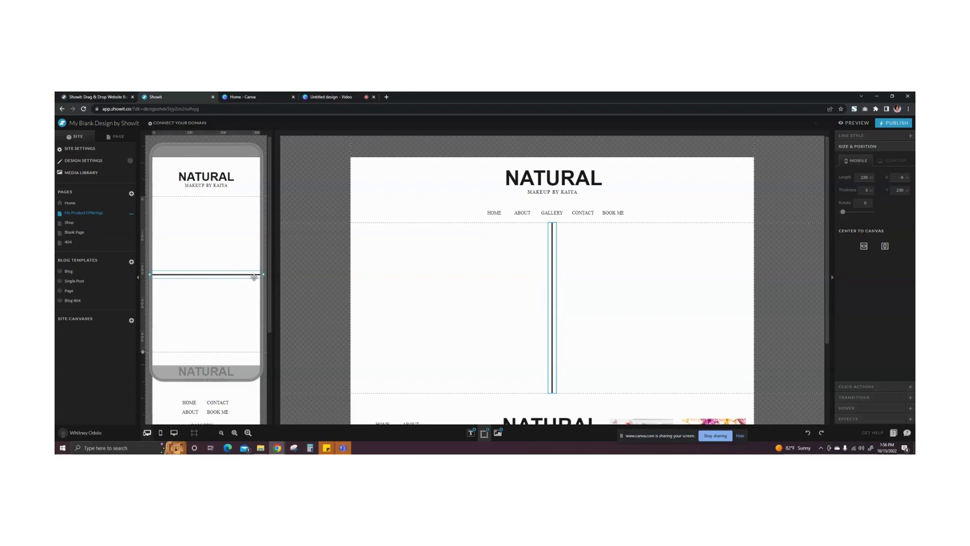
{"action": "left_click", "coordinate": [211, 246]}
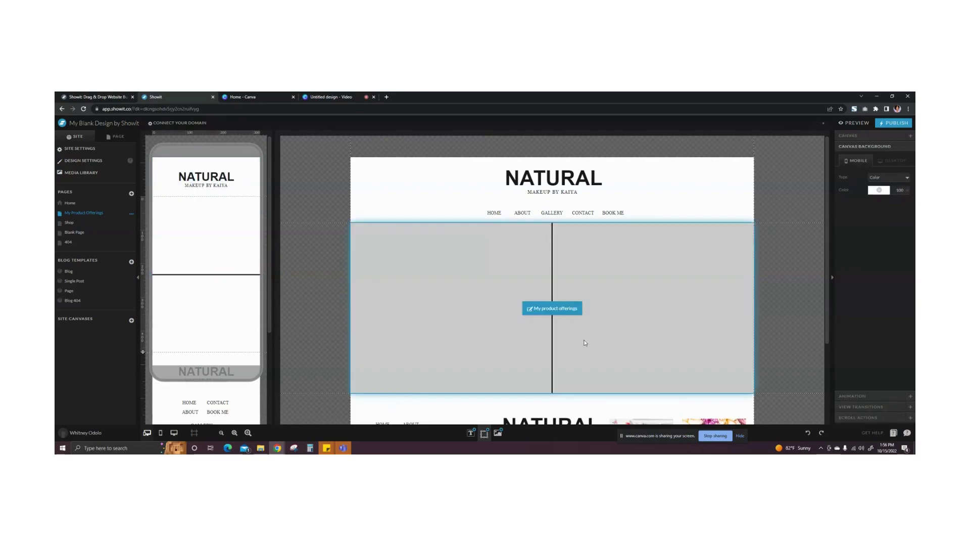
- Add a title text box on desktop, place it near the top of the left column, and widen it to about 420 px
{"action": "left_click", "coordinate": [470, 316]}
{"action": "mouse_move", "coordinate": [470, 433]}
{"action": "left_click", "coordinate": [464, 393]}
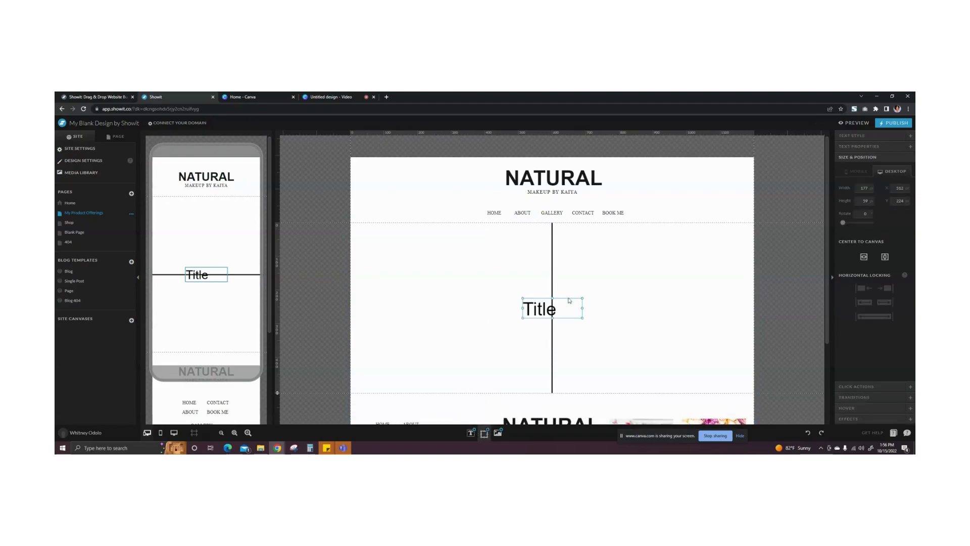
{"action": "left_click_drag", "start_coordinate": [509, 307], "coordinate": [408, 254]}
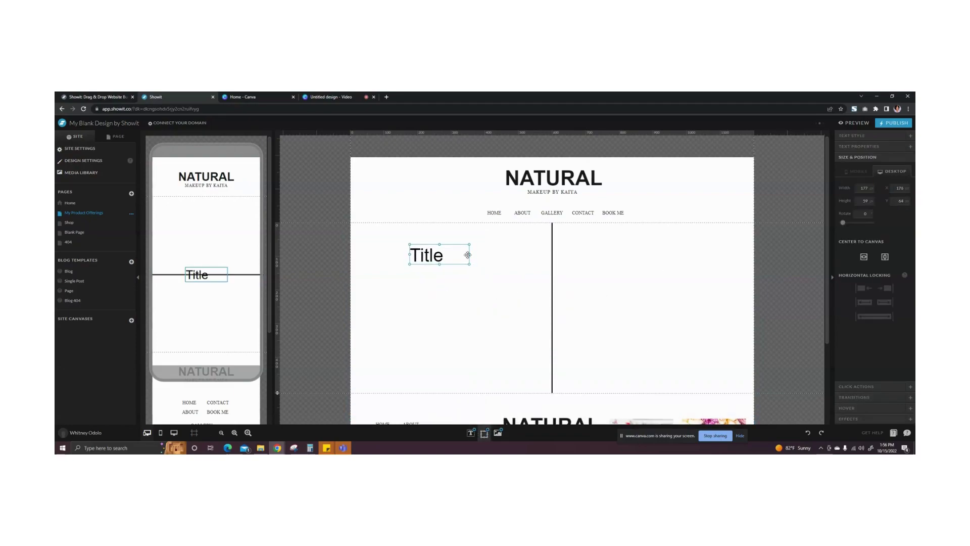
{"action": "left_click_drag", "start_coordinate": [470, 254], "coordinate": [536, 254]}
{"action": "left_click_drag", "start_coordinate": [410, 254], "coordinate": [394, 255]}
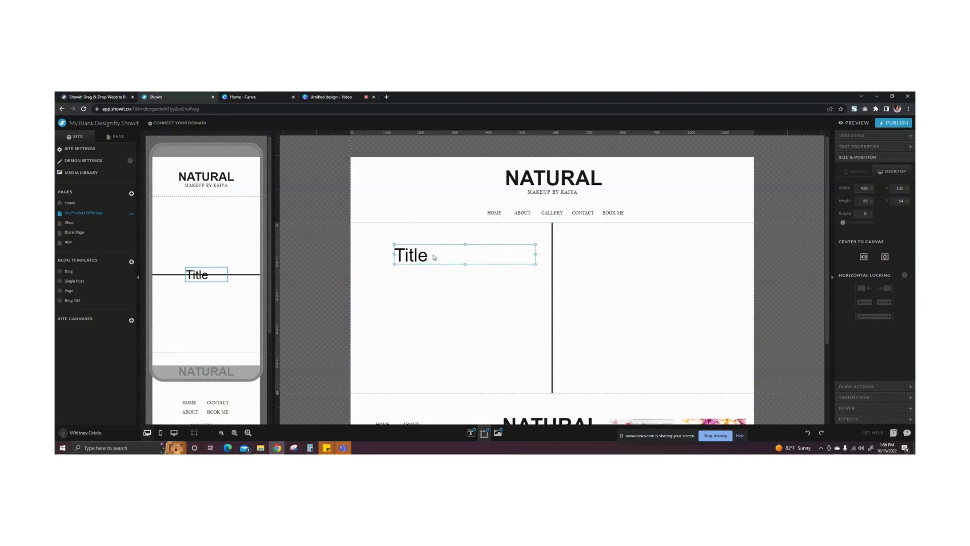
- Replace the placeholder title text with "Print On Demand Products"
{"action": "double_click", "coordinate": [433, 255]}
{"action": "type", "text": "Pring o"}
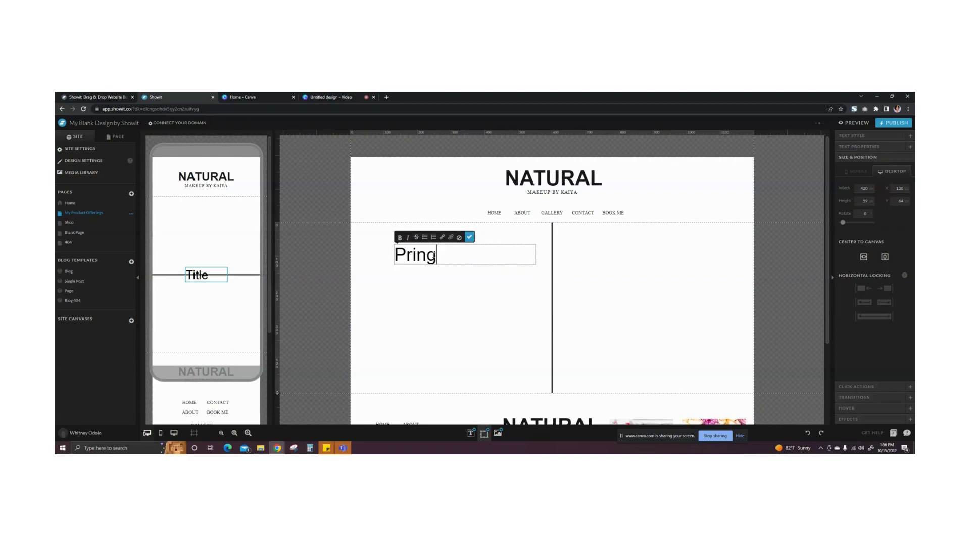
{"action": "key", "text": "BackSpace"}
{"action": "key", "text": "BackSpace"}
{"action": "key", "text": "BackSpace"}
{"action": "type", "text": "t Ond"}
{"action": "key", "text": "BackSpace"}
{"action": "type", "text": "Demand"}
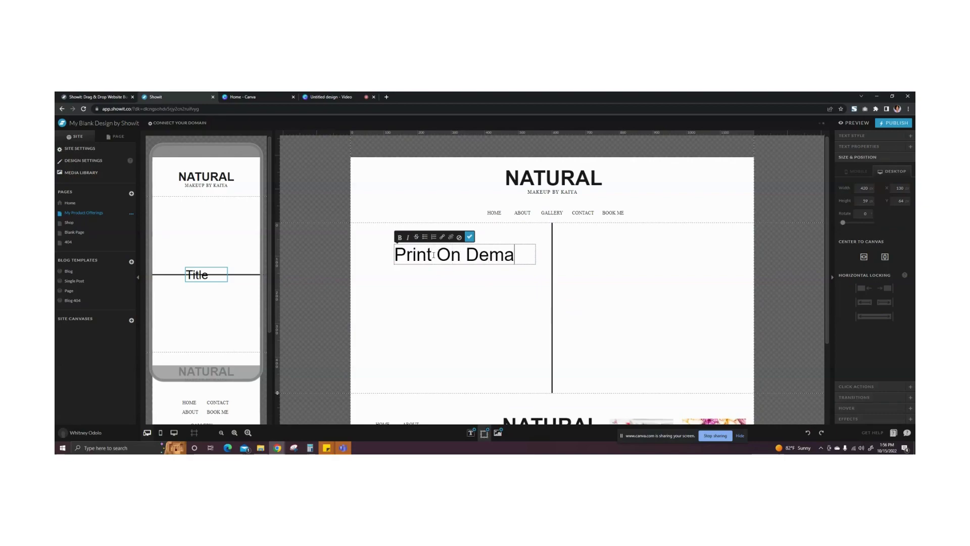
{"action": "key", "text": "Home"}
{"action": "key", "text": "Delete"}
{"action": "key", "text": "Delete"}
{"action": "key", "text": "Delete"}
{"action": "key", "text": "Delete"}
{"action": "key", "text": "Delete"}
{"action": "key", "text": "Delete"}
{"action": "key", "text": "Delete"}
{"action": "key", "text": "Delete"}
{"action": "key", "text": "Delete"}
{"action": "key", "text": "Delete"}
{"action": "key", "text": "Delete"}
{"action": "key", "text": "Delete"}
{"action": "key", "text": "Delete"}
{"action": "key", "text": "Delete"}
{"action": "key", "text": "Delete"}
{"action": "type", "text": "Produ"}
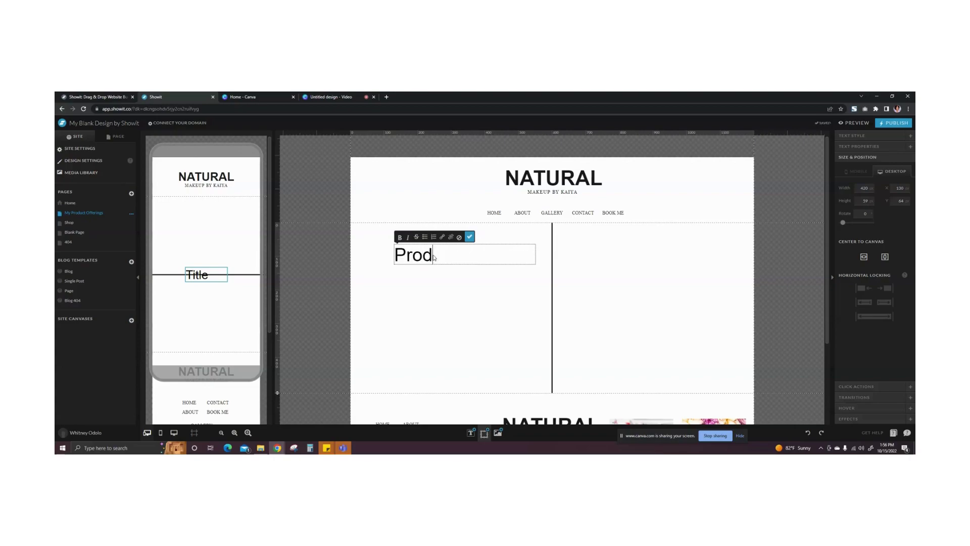
{"action": "key", "text": "BackSpace"}
{"action": "type", "text": "cut"}
{"action": "key", "text": "BackSpace"}
{"action": "key", "text": "BackSpace"}
{"action": "key", "text": "BackSpace"}
{"action": "type", "text": "ucts"}
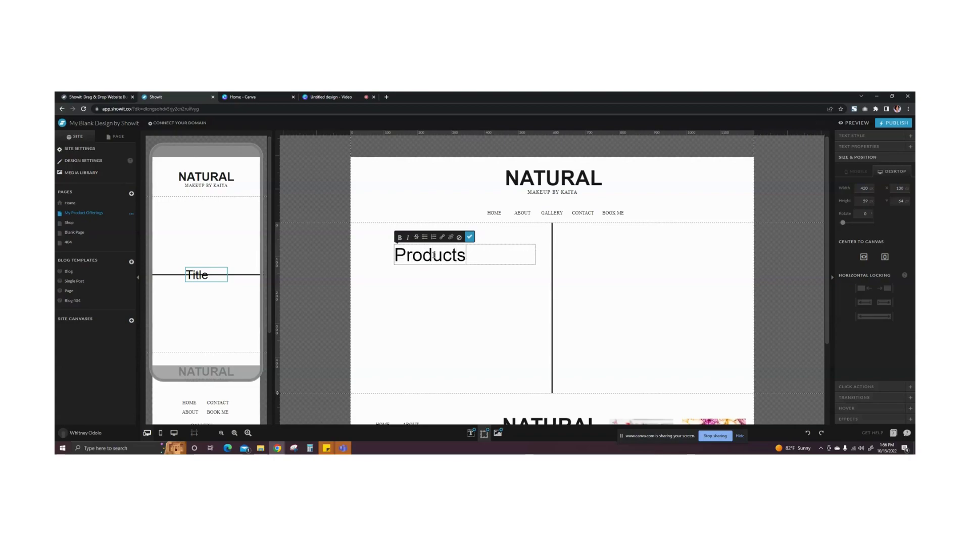
{"action": "left_click", "coordinate": [469, 237]}
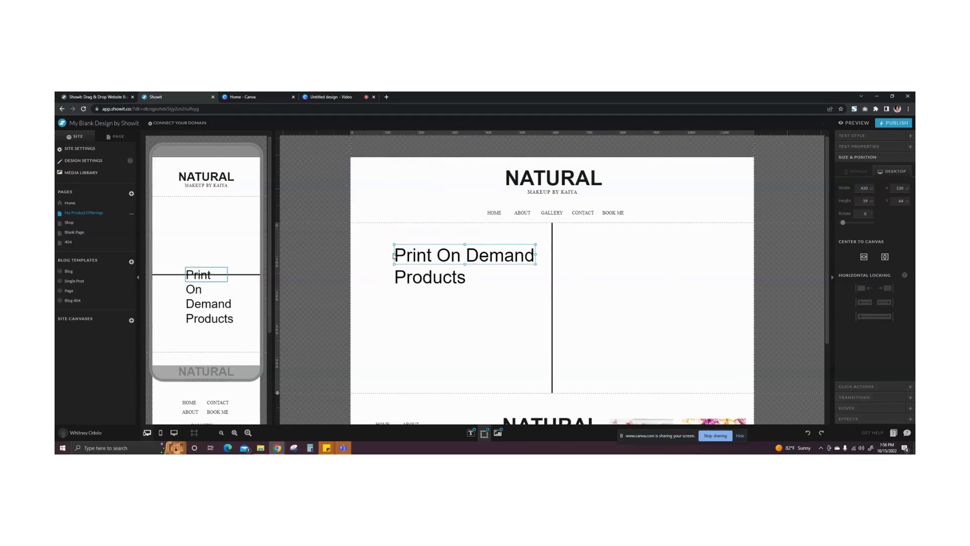
- Fit the desktop title on one line by widening its box, reducing the font size to about 31, centring the text and shortening the box
{"action": "left_click_drag", "start_coordinate": [394, 254], "coordinate": [381, 254]}
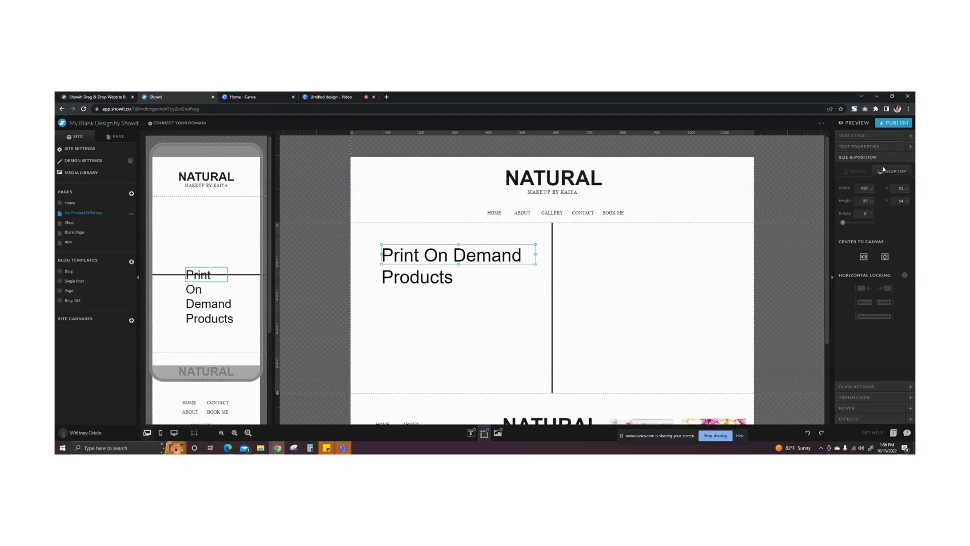
{"action": "left_click", "coordinate": [859, 135]}
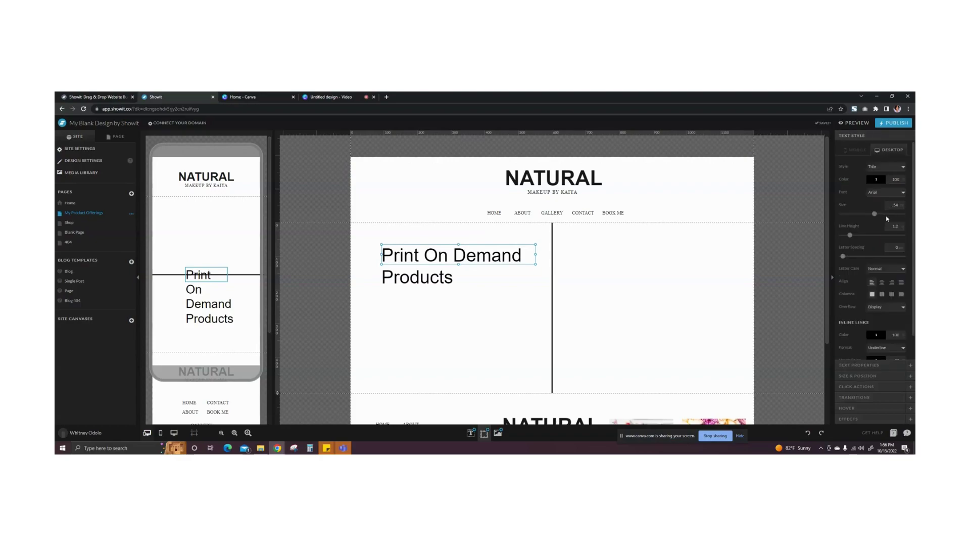
{"action": "left_click_drag", "start_coordinate": [874, 215], "coordinate": [862, 218]}
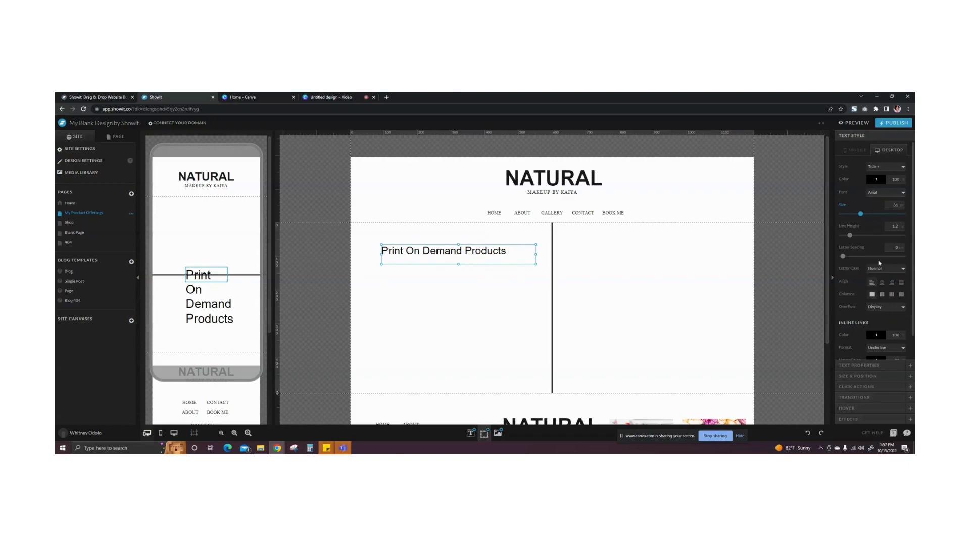
{"action": "left_click", "coordinate": [882, 282]}
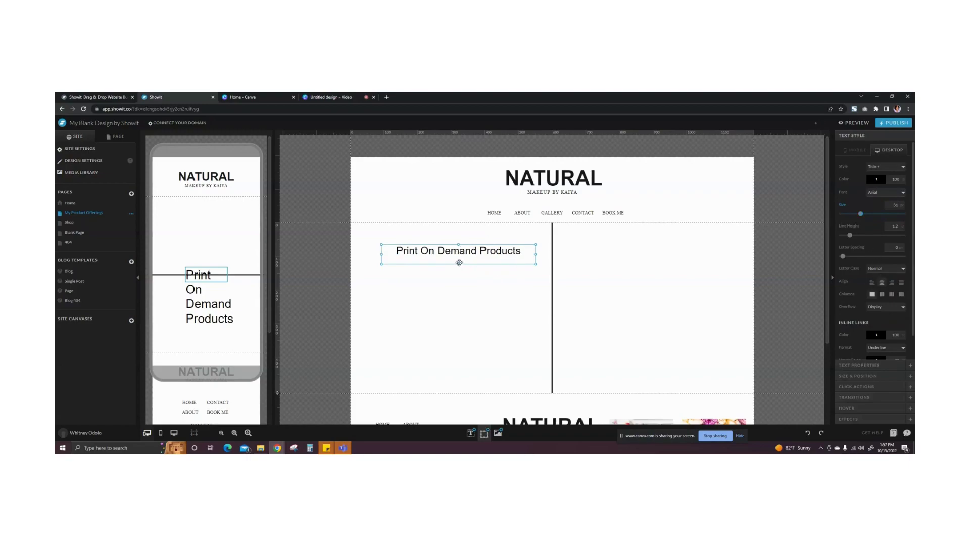
{"action": "left_click_drag", "start_coordinate": [458, 262], "coordinate": [458, 251]}
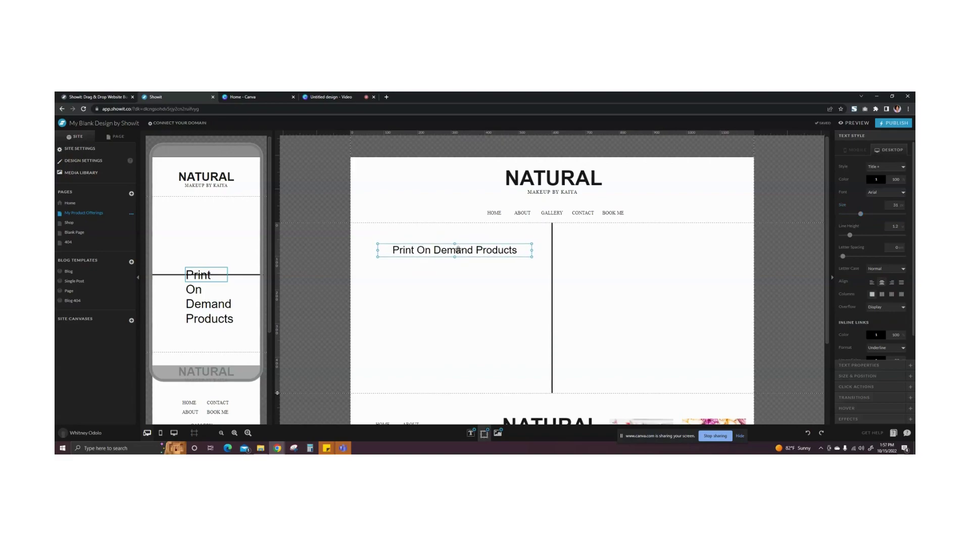
- Move the mobile title to the top of its canvas above the line and widen it to nearly the screen width
{"action": "left_click", "coordinate": [200, 285]}
{"action": "left_click_drag", "start_coordinate": [196, 276], "coordinate": [158, 209]}
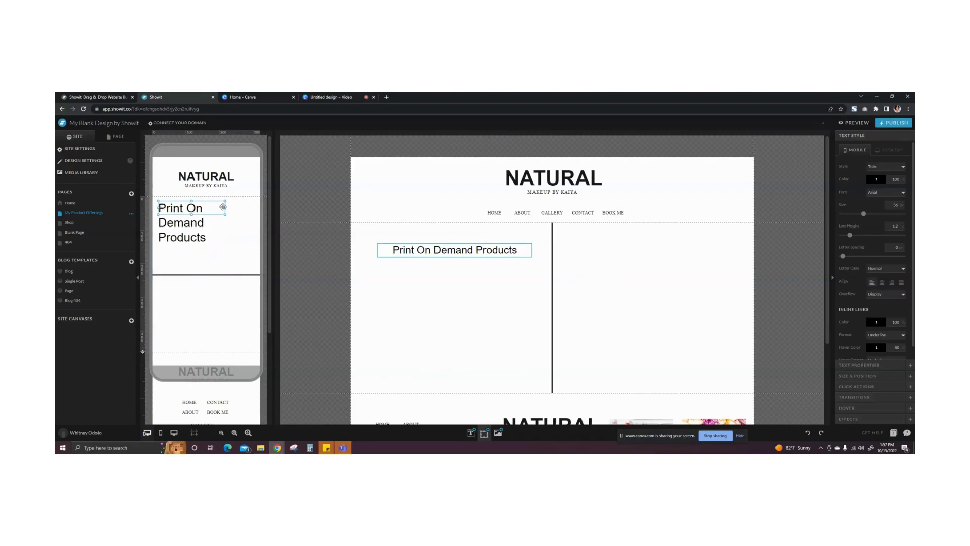
{"action": "left_click_drag", "start_coordinate": [226, 208], "coordinate": [255, 209]}
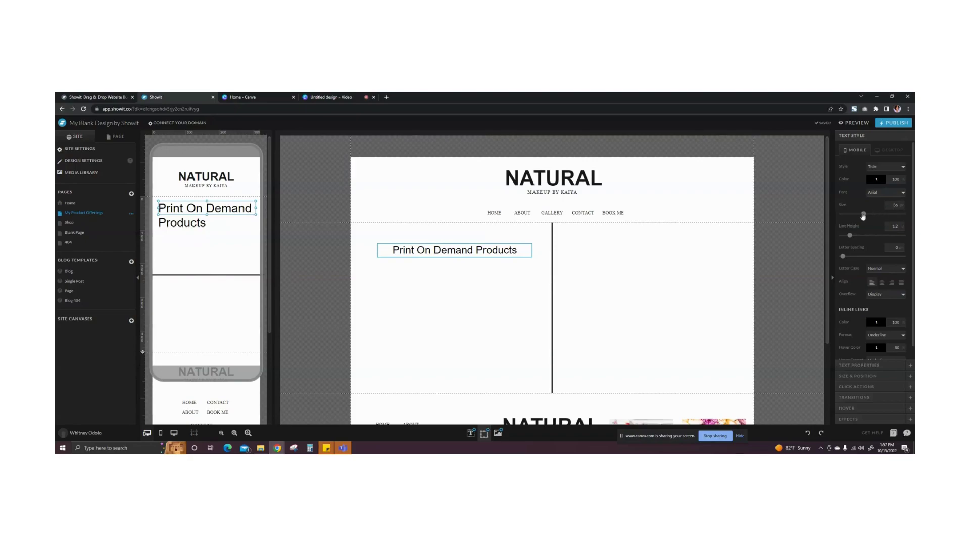
- Reduce the mobile title's font size to about 23, shorten its box to one line and move it down slightly
{"action": "left_click_drag", "start_coordinate": [860, 215], "coordinate": [857, 216]}
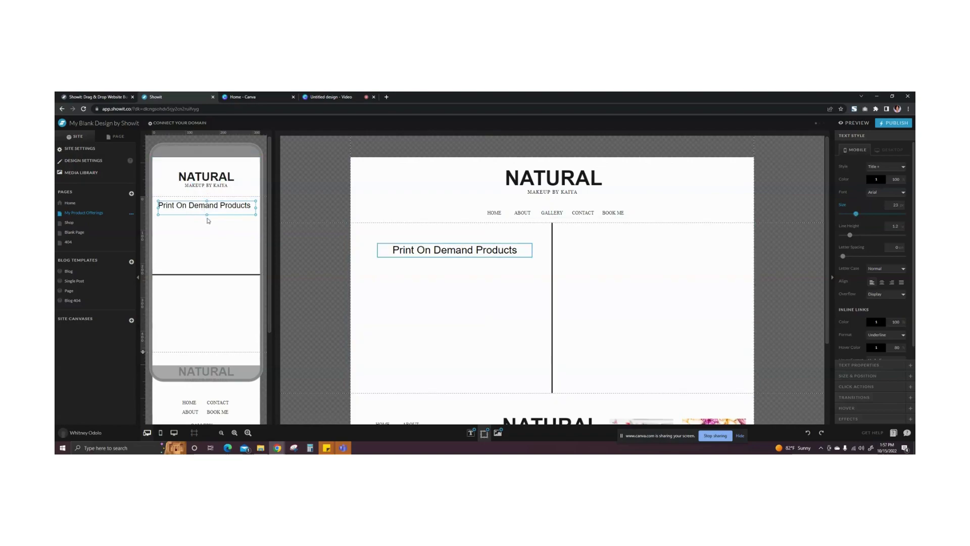
{"action": "left_click_drag", "start_coordinate": [207, 214], "coordinate": [208, 211]}
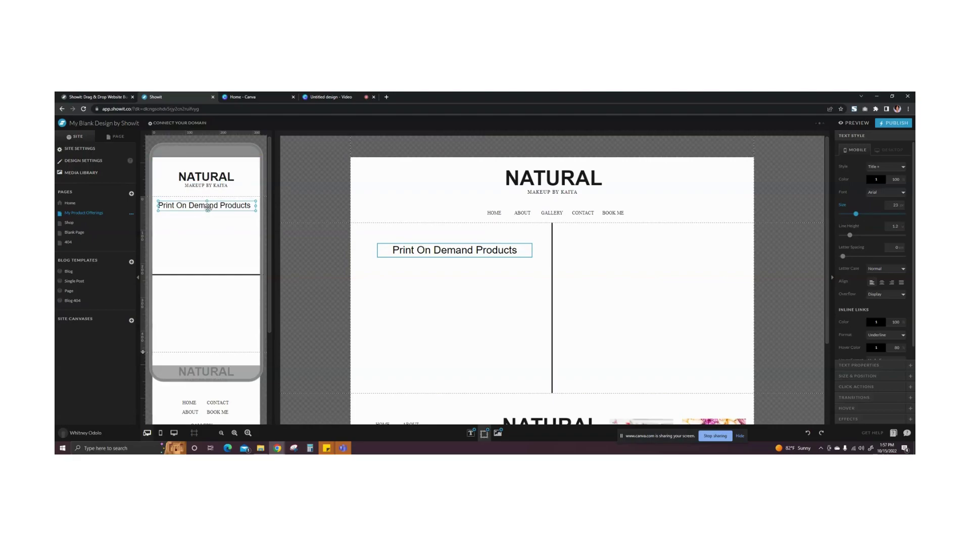
{"action": "left_click_drag", "start_coordinate": [207, 205], "coordinate": [207, 209]}
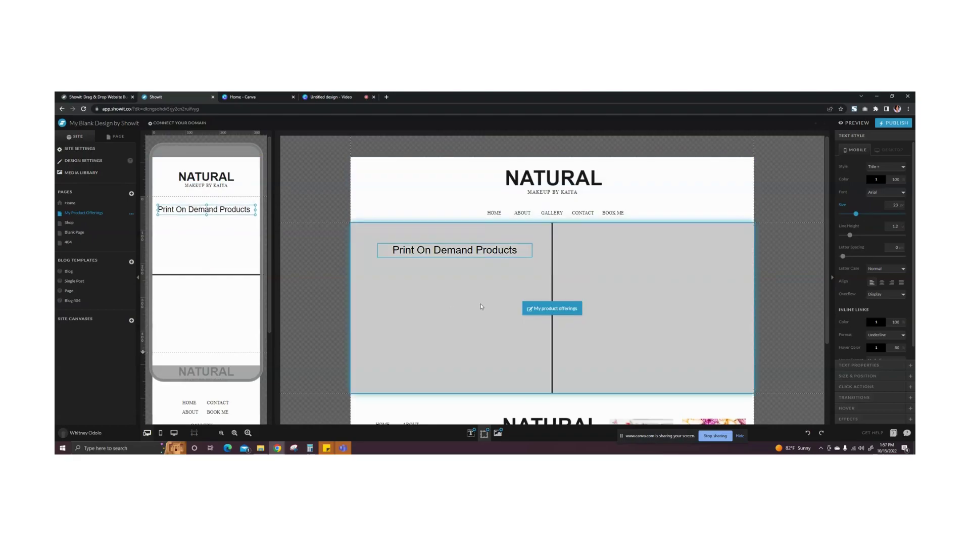
- Add a paragraph text box under the desktop title and enlarge it to about 360 px wide and 90 px tall
{"action": "left_click", "coordinate": [466, 298]}
{"action": "mouse_move", "coordinate": [470, 430]}
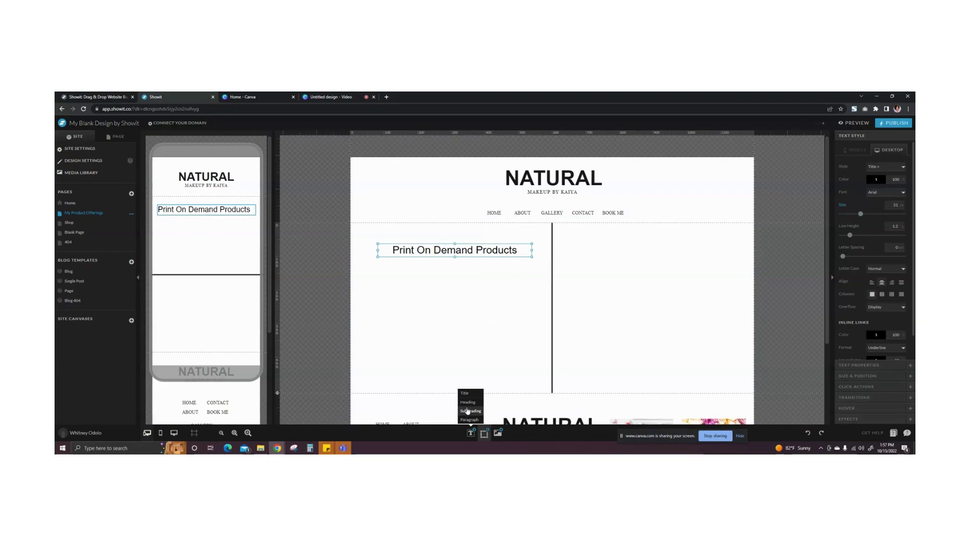
{"action": "left_click", "coordinate": [468, 419]}
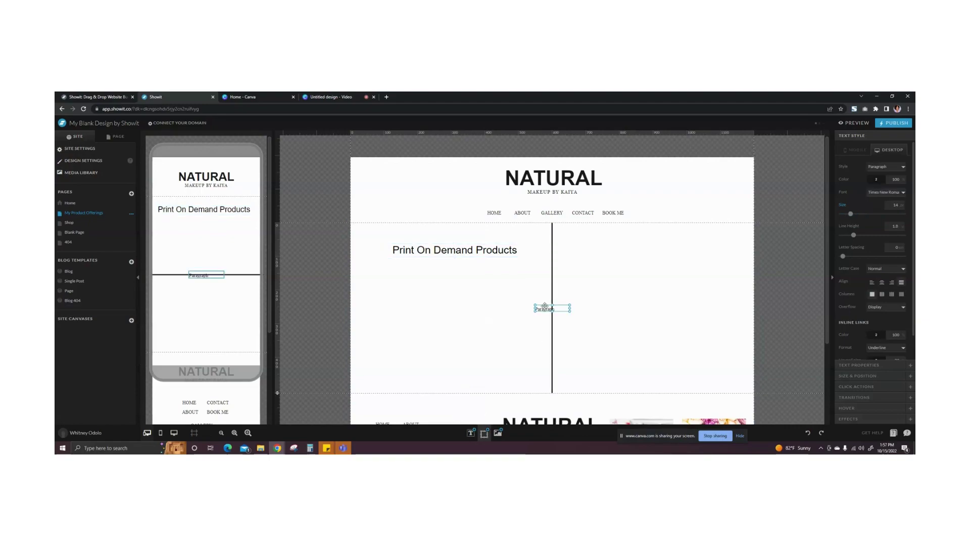
{"action": "left_click_drag", "start_coordinate": [494, 310], "coordinate": [395, 279]}
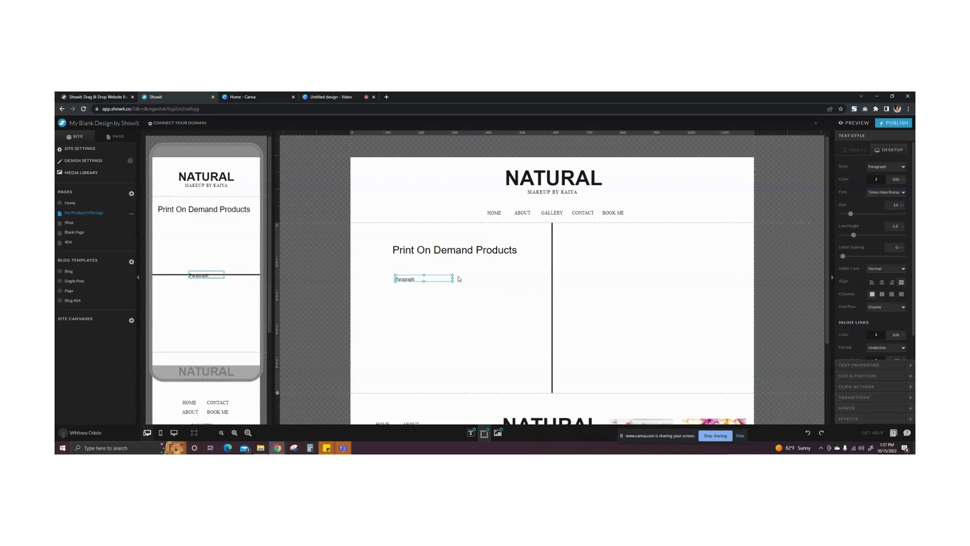
{"action": "left_click_drag", "start_coordinate": [453, 277], "coordinate": [516, 278]}
{"action": "left_click_drag", "start_coordinate": [455, 281], "coordinate": [455, 305]}
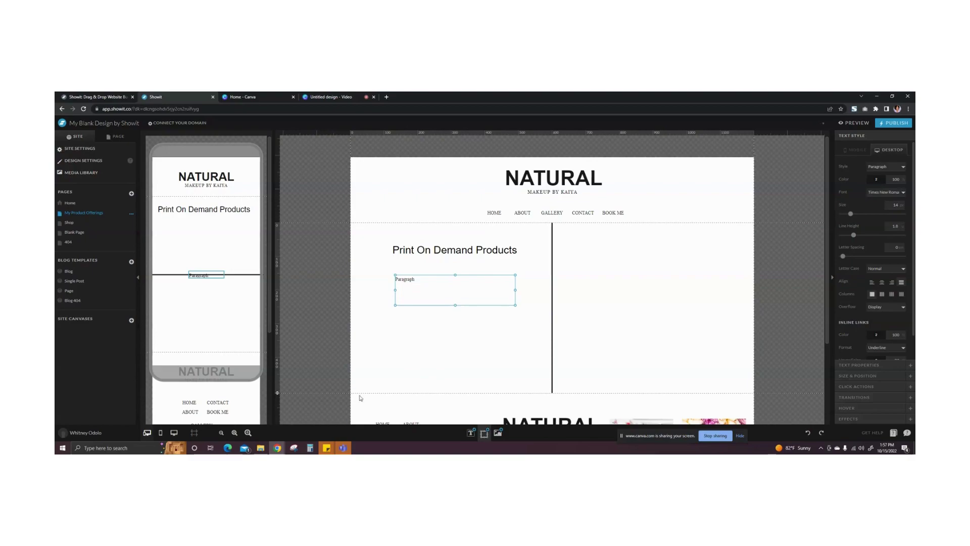
- Replace the desktop paragraph placeholder with "We offer a variety of beautiful print on demand products to spice up your home"
{"action": "double_click", "coordinate": [422, 283]}
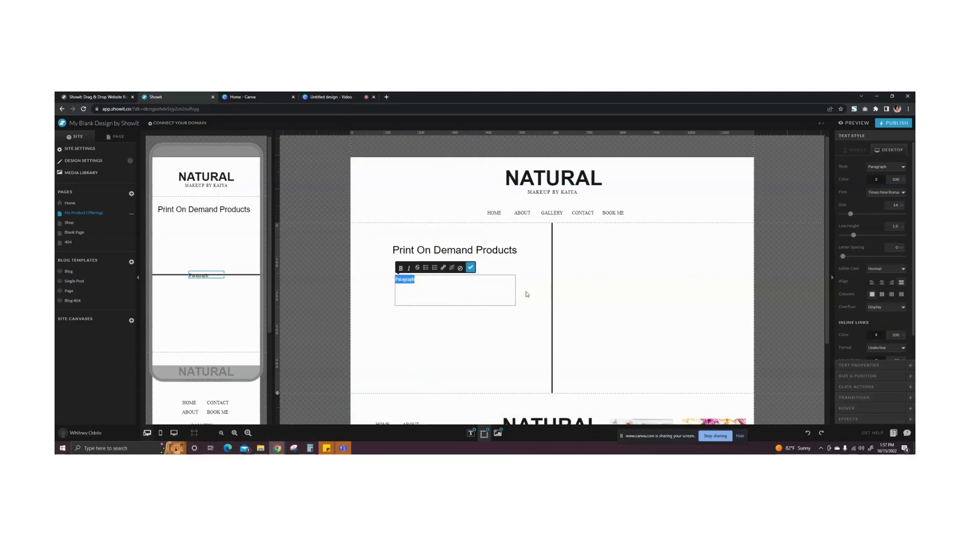
{"action": "type", "text": "We"}
{"action": "type", "text": "of beautiful print on d"}
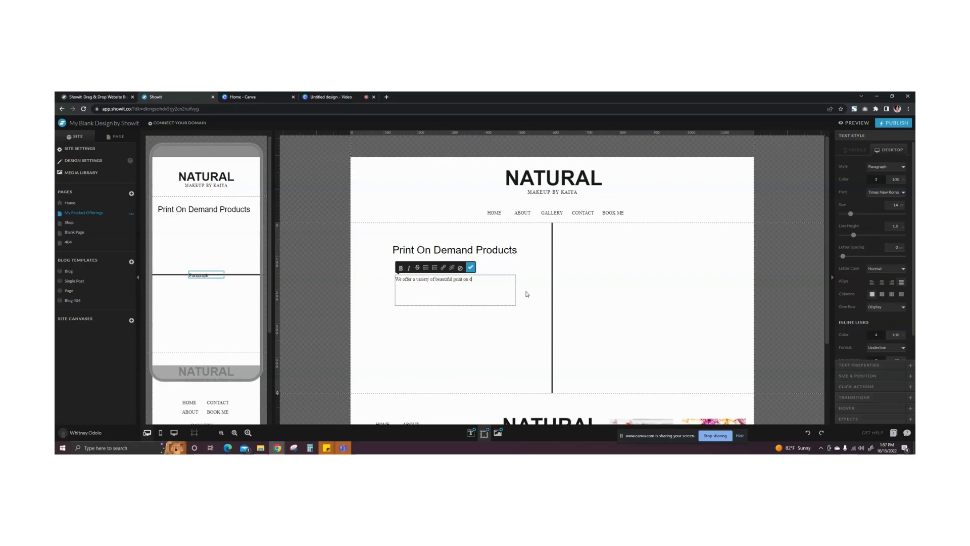
{"action": "key", "text": "BackSpace"}
{"action": "key", "text": "BackSpace"}
{"action": "key", "text": "BackSpace"}
{"action": "type", "text": "mand pro"}
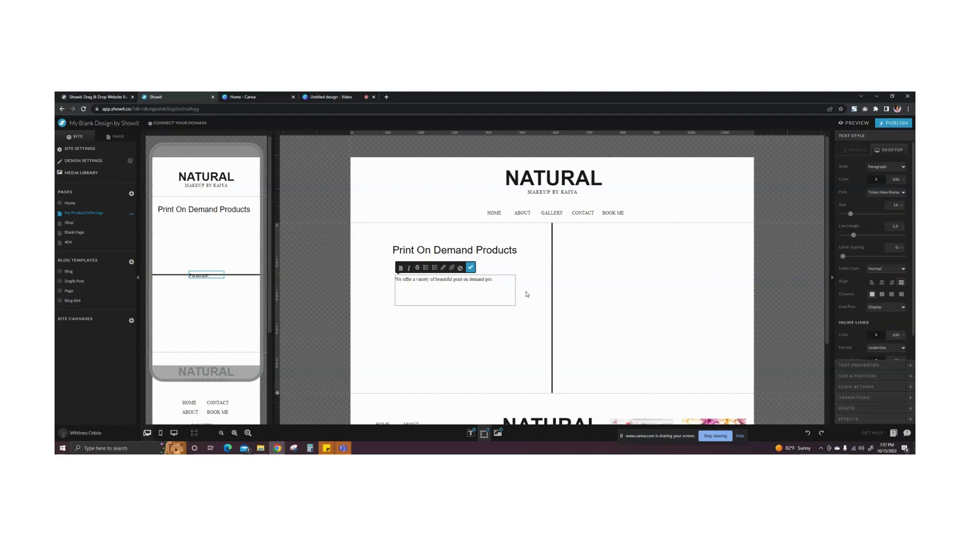
{"action": "type", "text": "ducts to spice up your home"}
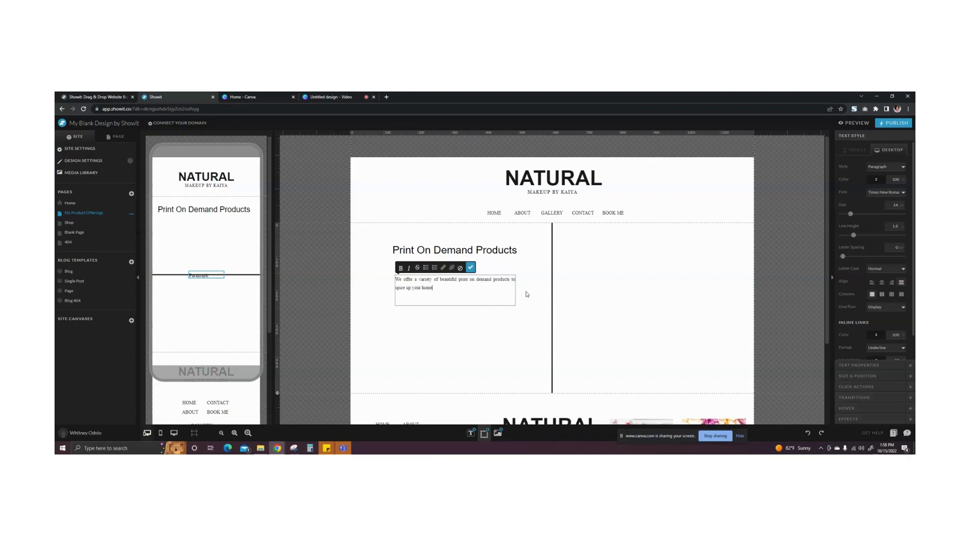
- Continue the paragraph with "and your life. Shop our extensive collection of beautifully crafted items for every occassion." and move its box up slightly
{"action": "type", "text": " and your life. Shop o"}
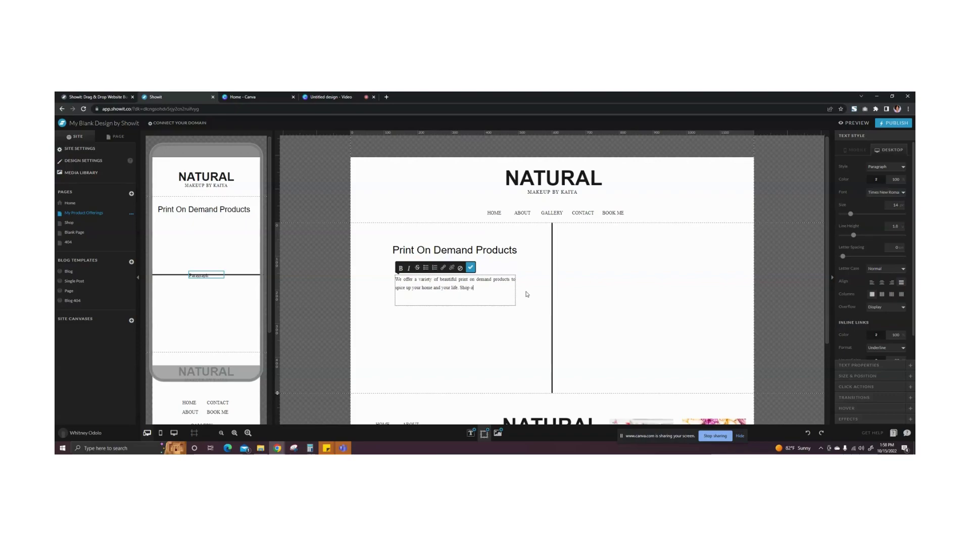
{"action": "type", "text": "ur extensive d"}
{"action": "key", "text": "BackSpace"}
{"action": "type", "text": "ollections of"}
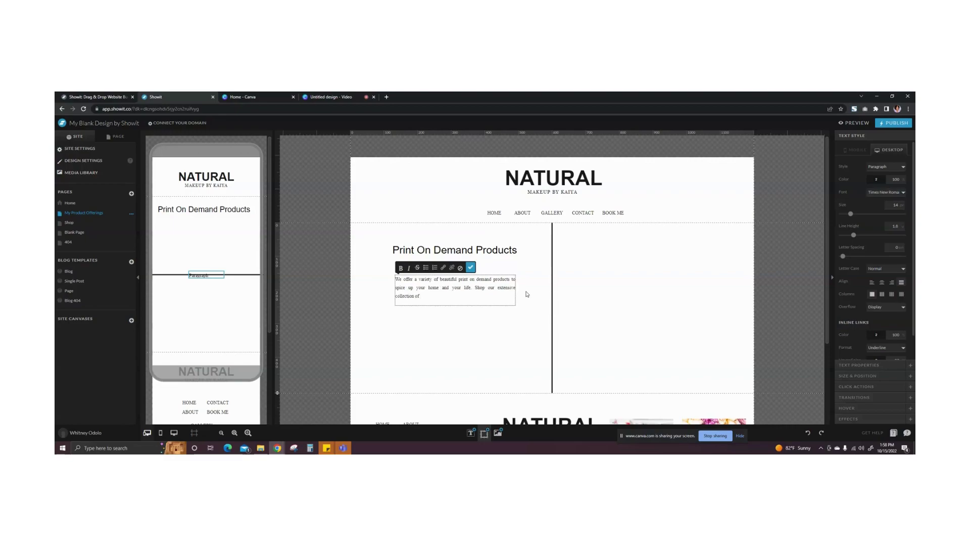
{"action": "type", "text": " beautifully cr"}
{"action": "type", "text": "afted items for every occassion."}
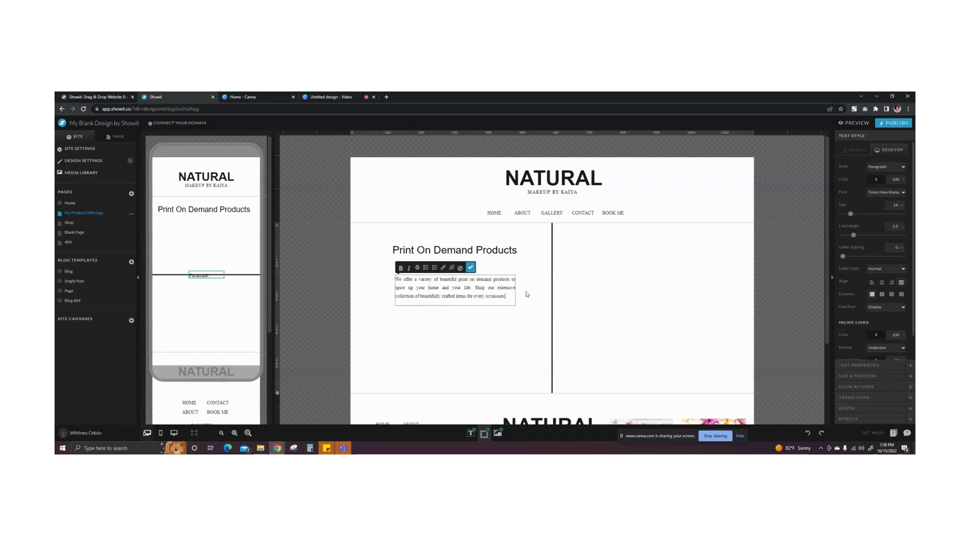
{"action": "left_click", "coordinate": [470, 267]}
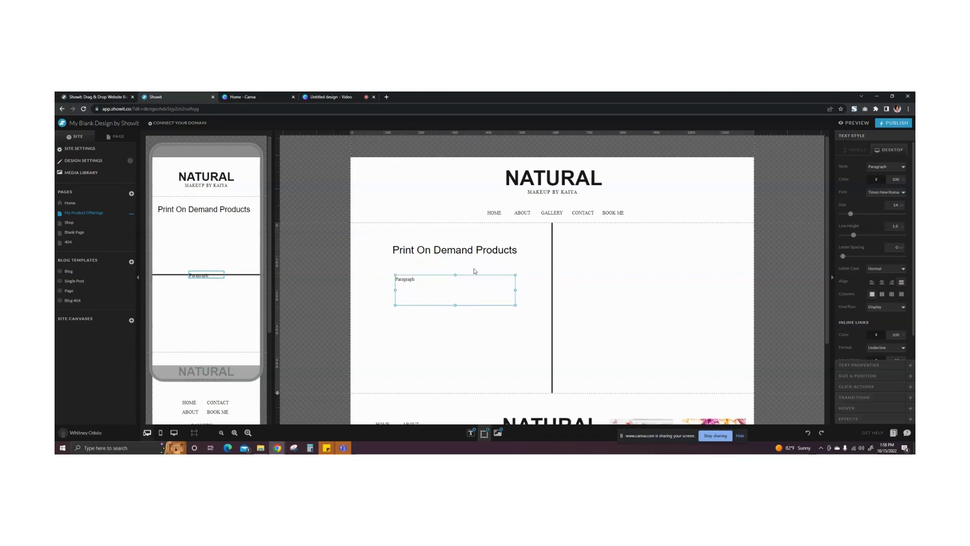
{"action": "left_click_drag", "start_coordinate": [473, 290], "coordinate": [473, 282]}
- Move the mobile paragraph directly under its title and widen it to about 264 px
{"action": "left_click", "coordinate": [206, 305]}
{"action": "left_click", "coordinate": [211, 274]}
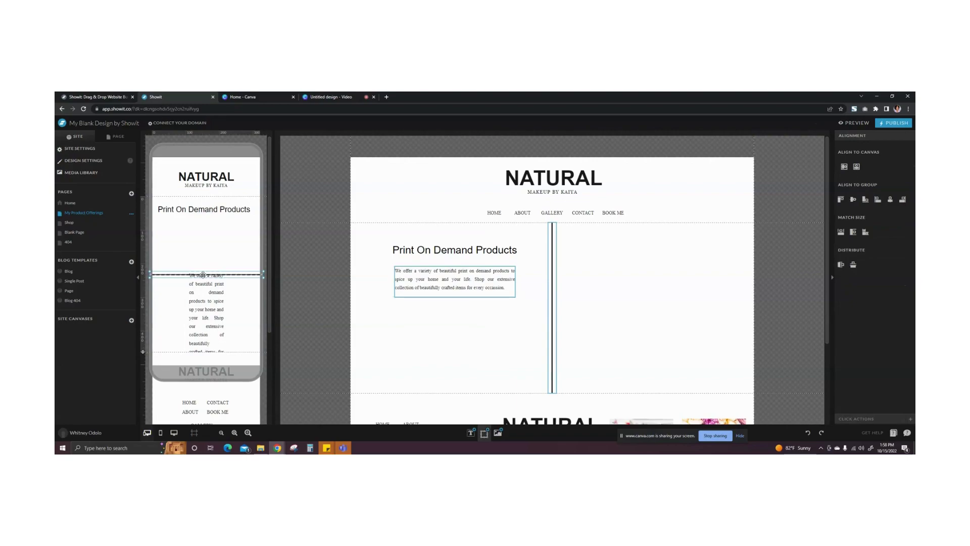
{"action": "left_click_drag", "start_coordinate": [213, 273], "coordinate": [161, 224]}
{"action": "left_click_drag", "start_coordinate": [221, 223], "coordinate": [250, 223]}
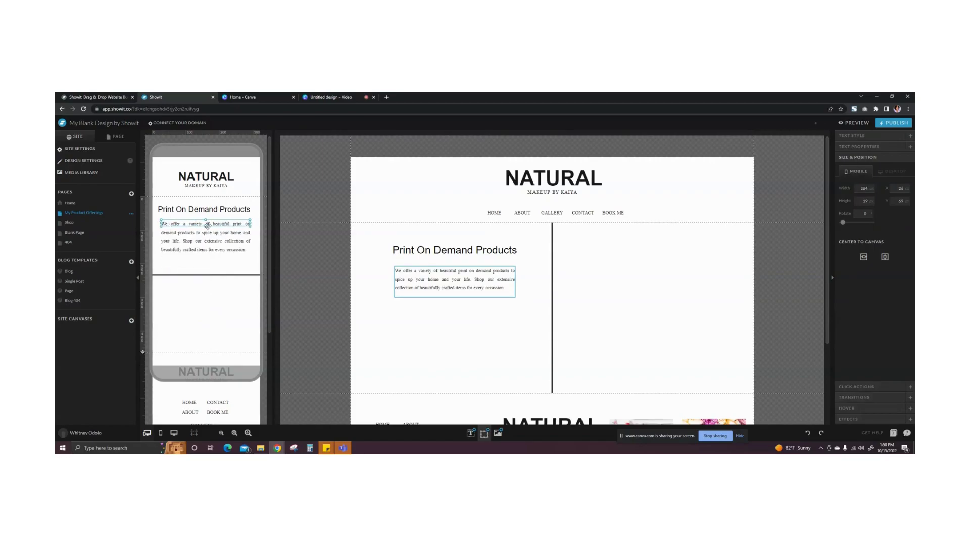
- Centre the mobile title and paragraph together horizontally on the canvas
{"action": "mouse_move", "coordinate": [206, 227]}
{"action": "left_mouse_down"}
{"action": "mouse_move", "coordinate": [209, 265]}
{"action": "mouse_move", "coordinate": [210, 211]}
{"action": "left_mouse_up"}
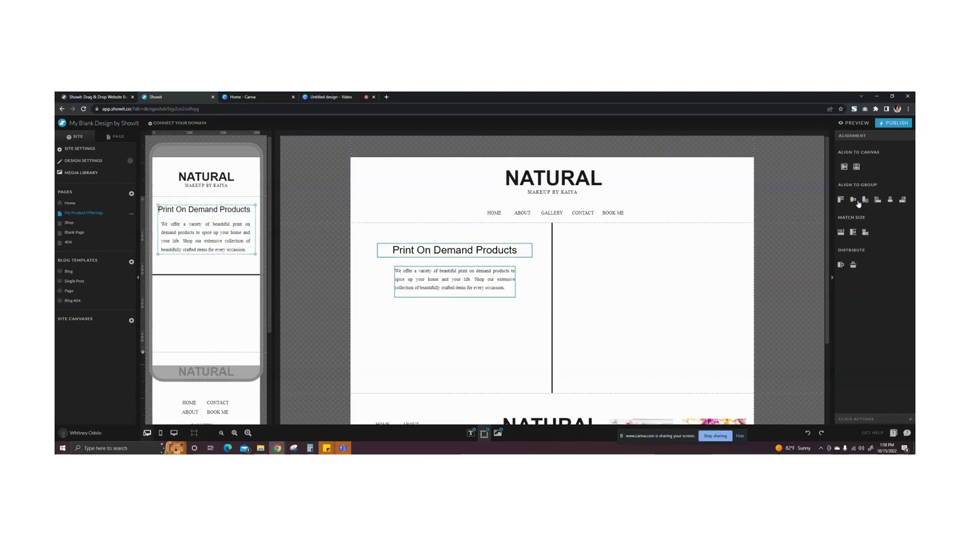
{"action": "left_click", "coordinate": [856, 166]}
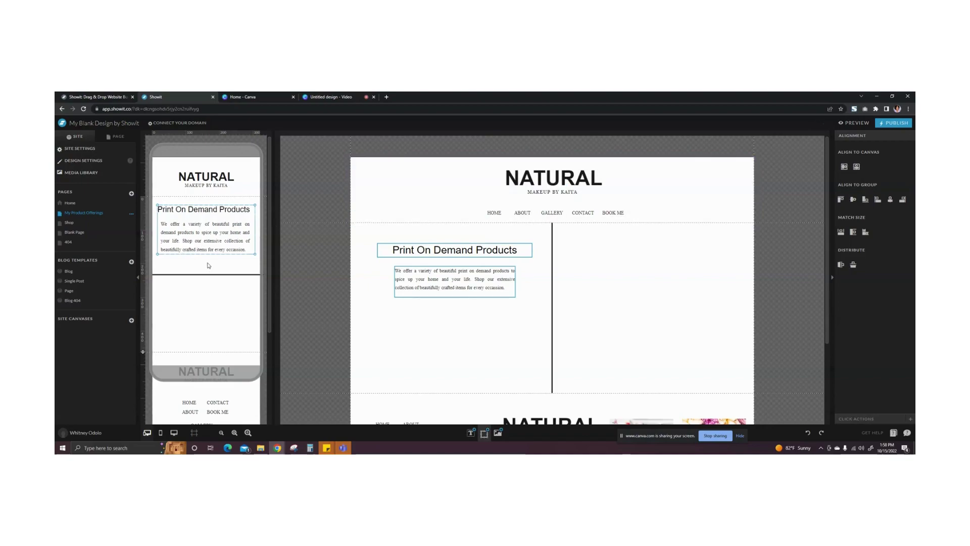
{"action": "left_click", "coordinate": [432, 328]}
{"action": "left_click", "coordinate": [447, 276]}
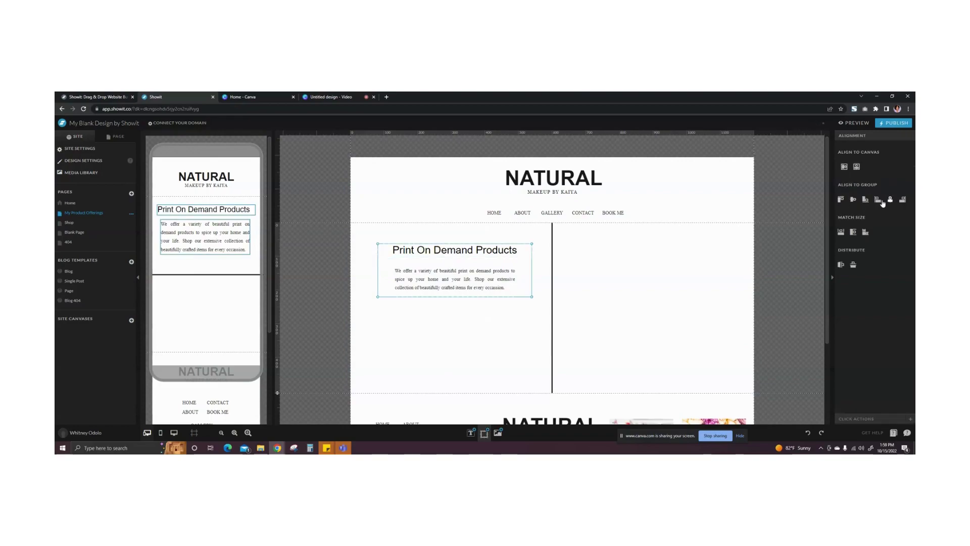
{"action": "left_click", "coordinate": [472, 329]}
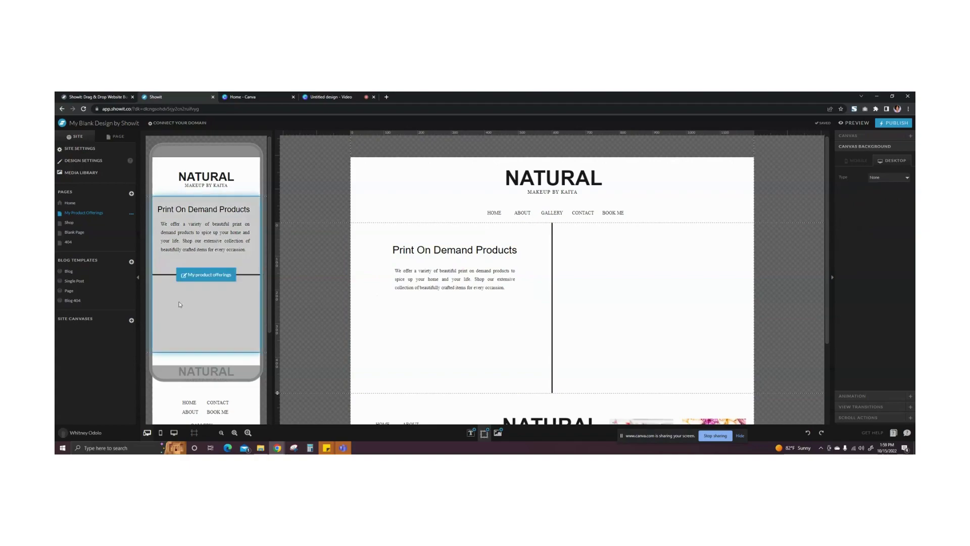
- Extend the mobile canvas downward and lower the horizontal divider line to about Y 347
{"action": "left_click", "coordinate": [197, 321]}
{"action": "left_click_drag", "start_coordinate": [142, 352], "coordinate": [144, 422]}
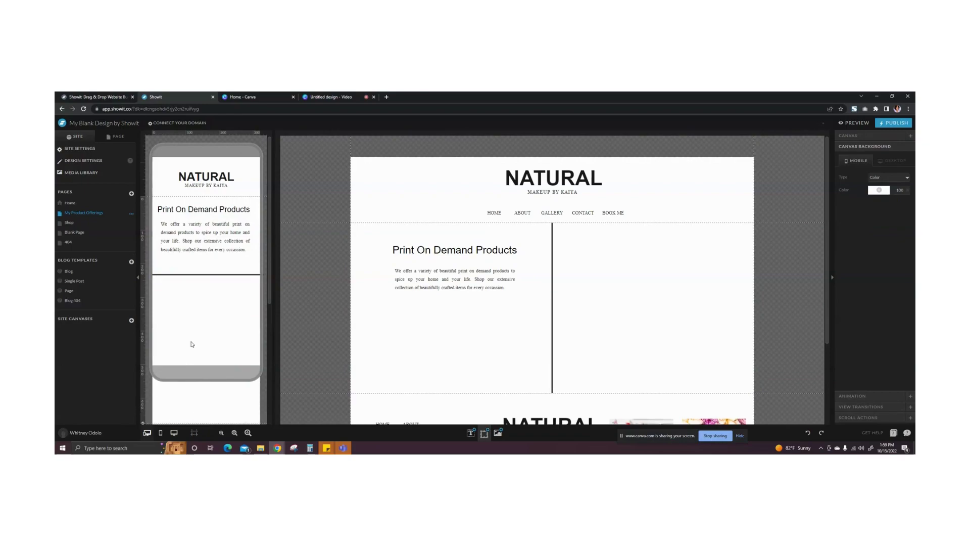
{"action": "left_click", "coordinate": [204, 274]}
{"action": "left_click_drag", "start_coordinate": [204, 274], "coordinate": [201, 314]}
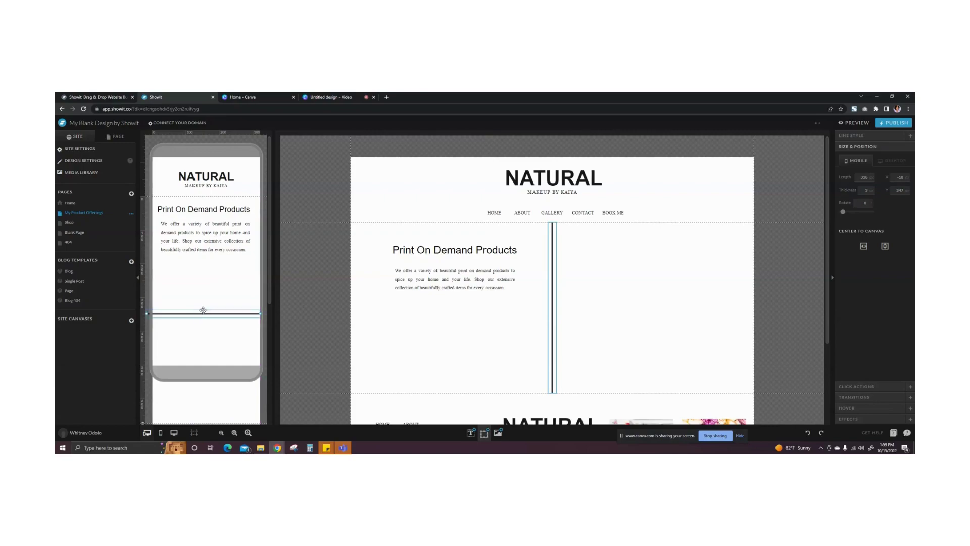
- Move the mobile title and paragraph down slightly, leaving a wider gap between them
{"action": "mouse_move", "coordinate": [198, 271]}
{"action": "left_mouse_down"}
{"action": "mouse_move", "coordinate": [208, 218]}
{"action": "mouse_move", "coordinate": [206, 251]}
{"action": "left_mouse_up"}
{"action": "left_click", "coordinate": [205, 245]}
{"action": "left_click", "coordinate": [204, 294]}
- Add a rectangle, resize it on desktop to about 303 by 49 px and place it beneath the paragraph
{"action": "left_click", "coordinate": [481, 435]}
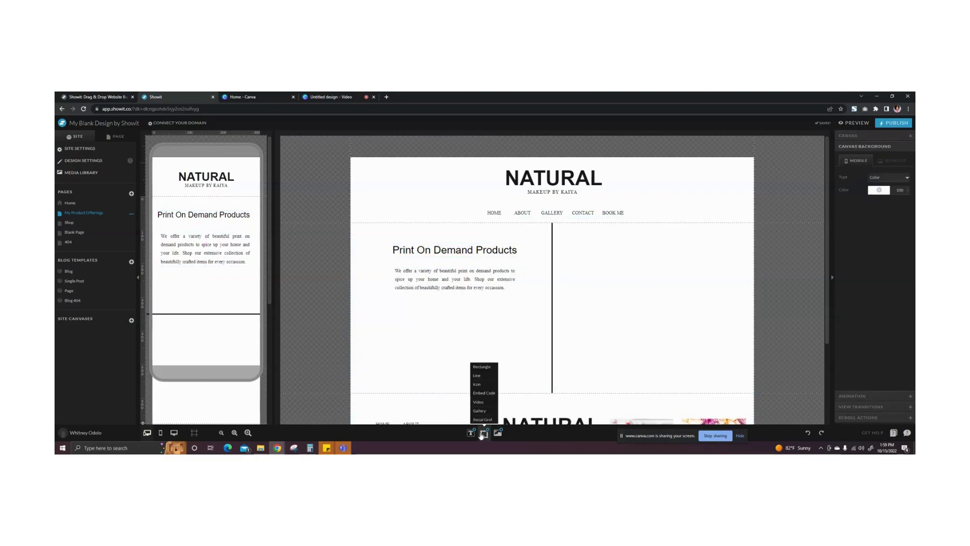
{"action": "left_click", "coordinate": [483, 367]}
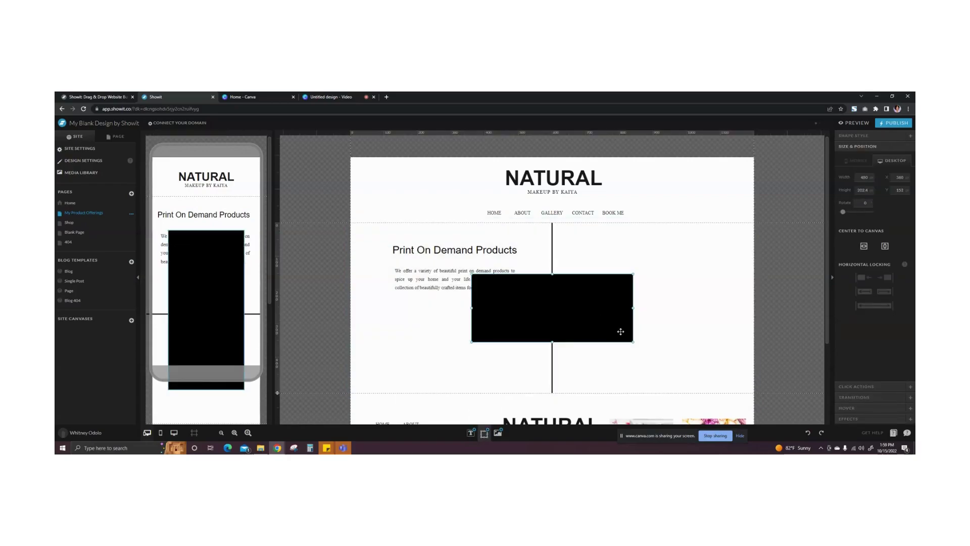
{"action": "left_click_drag", "start_coordinate": [552, 342], "coordinate": [552, 301]}
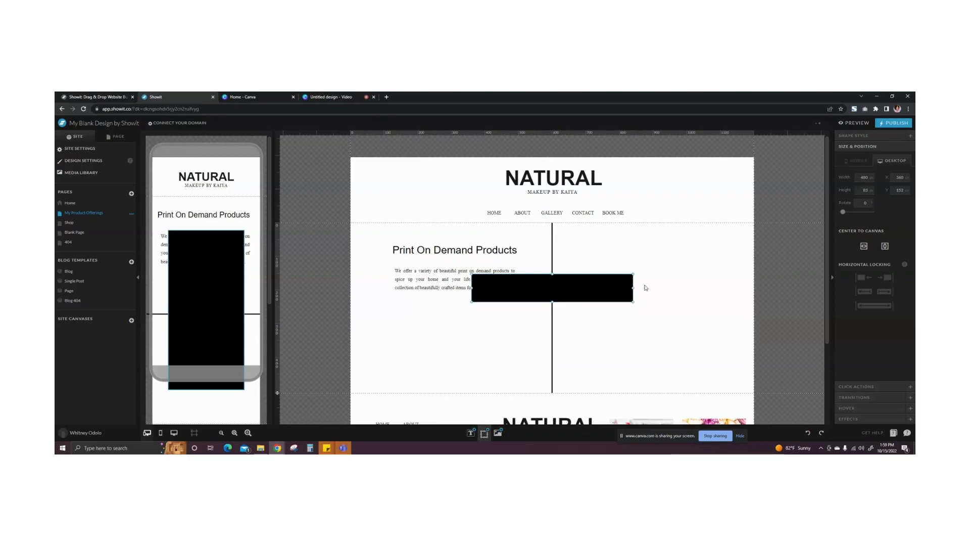
{"action": "left_click_drag", "start_coordinate": [633, 288], "coordinate": [461, 331]}
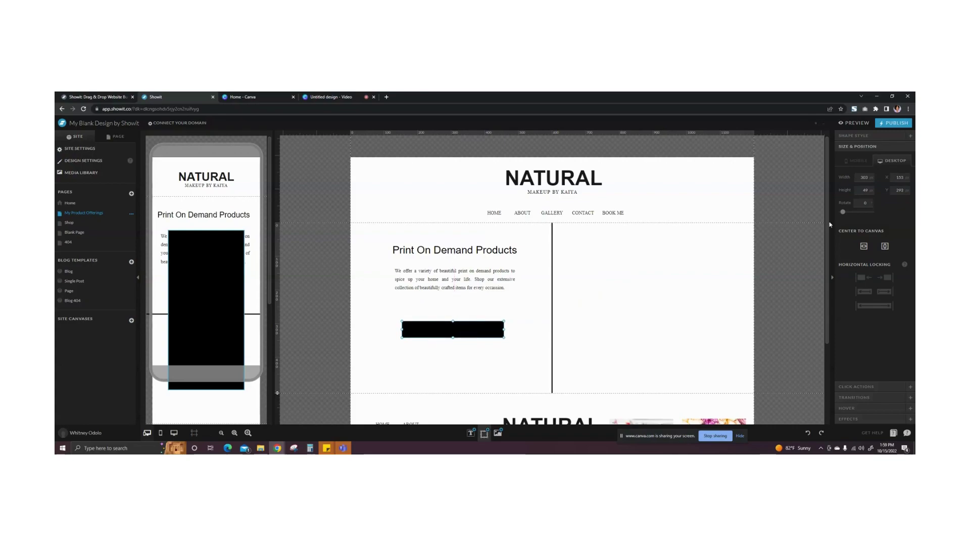
- Fill the desktop rectangle with a medium blue and copy the colour's hex code
{"action": "left_click", "coordinate": [865, 135]}
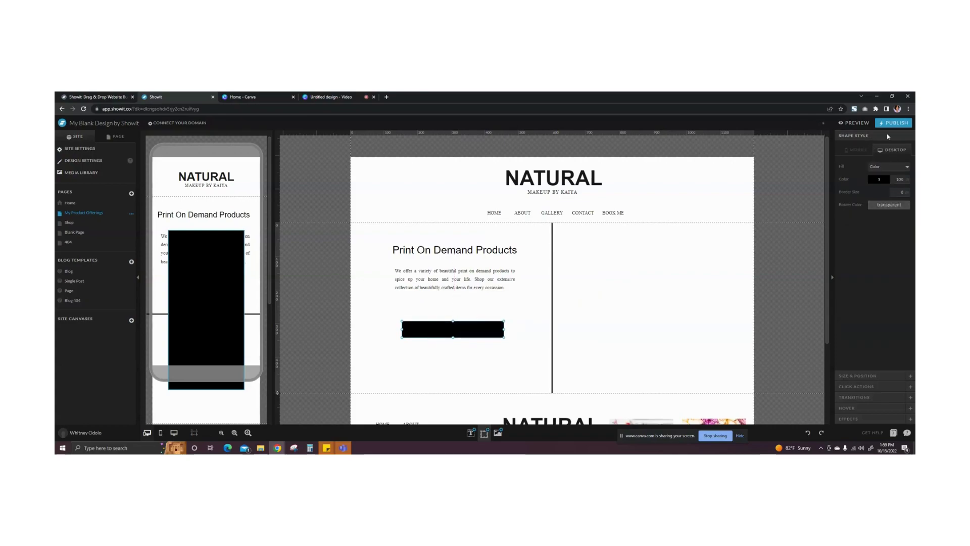
{"action": "left_click", "coordinate": [878, 180]}
{"action": "mouse_move", "coordinate": [907, 226]}
{"action": "left_mouse_down"}
{"action": "mouse_move", "coordinate": [906, 246]}
{"action": "mouse_move", "coordinate": [895, 219]}
{"action": "mouse_move", "coordinate": [899, 229]}
{"action": "left_mouse_up"}
{"action": "left_click", "coordinate": [891, 216]}
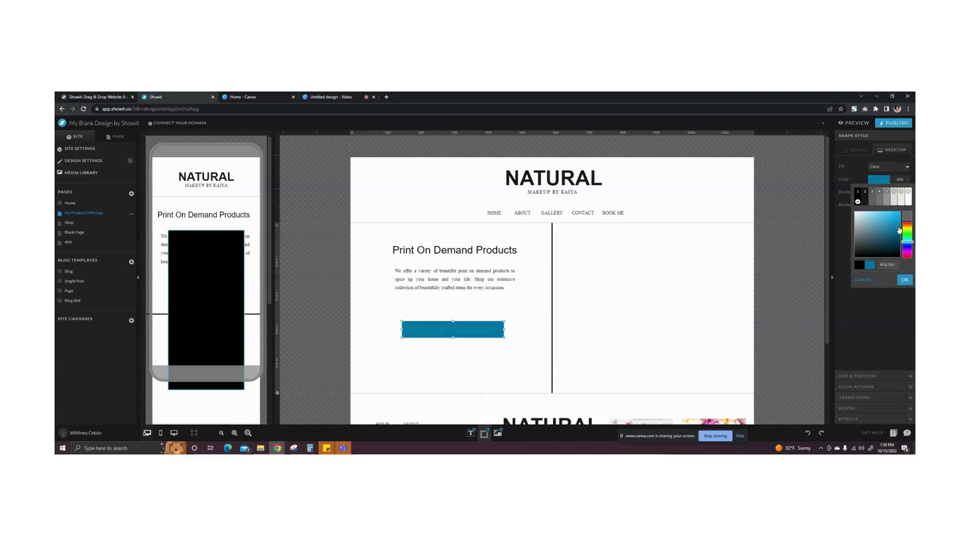
{"action": "double_click", "coordinate": [892, 266]}
{"action": "left_click", "coordinate": [904, 281]}
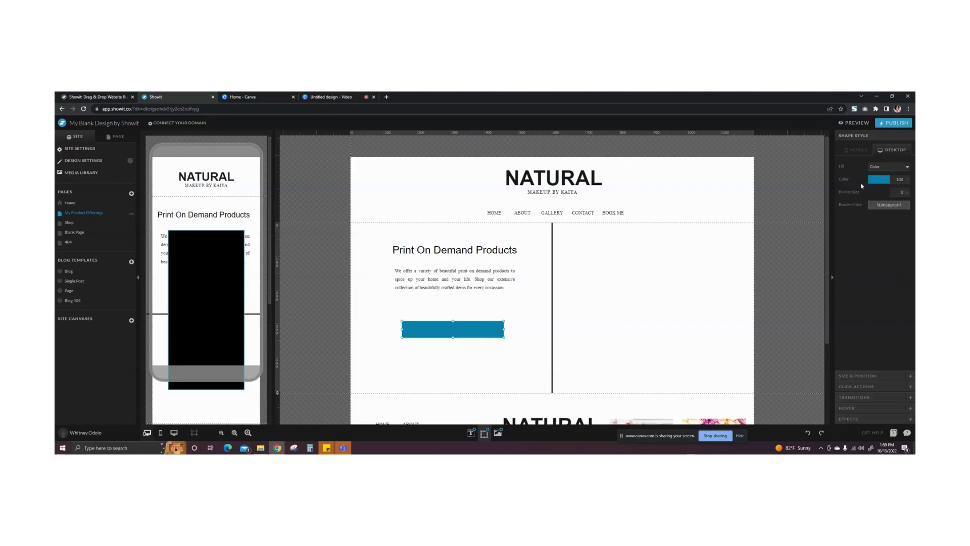
- Apply the copied blue to the mobile rectangle and shrink it into a button shape between the paragraph and the divider line
{"action": "left_click", "coordinate": [855, 150]}
{"action": "left_click", "coordinate": [881, 179]}
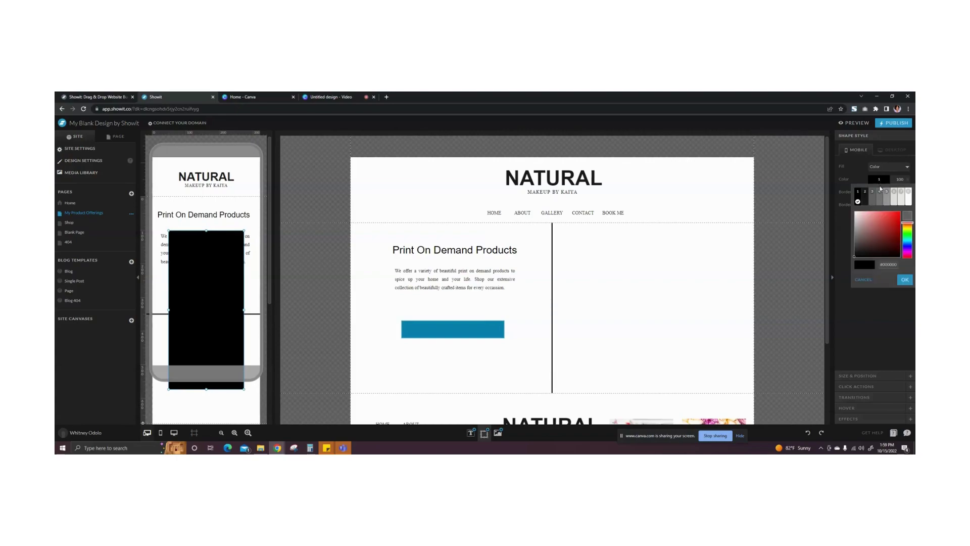
{"action": "double_click", "coordinate": [884, 263]}
{"action": "key", "text": "ctrl+v"}
{"action": "left_click", "coordinate": [905, 279]}
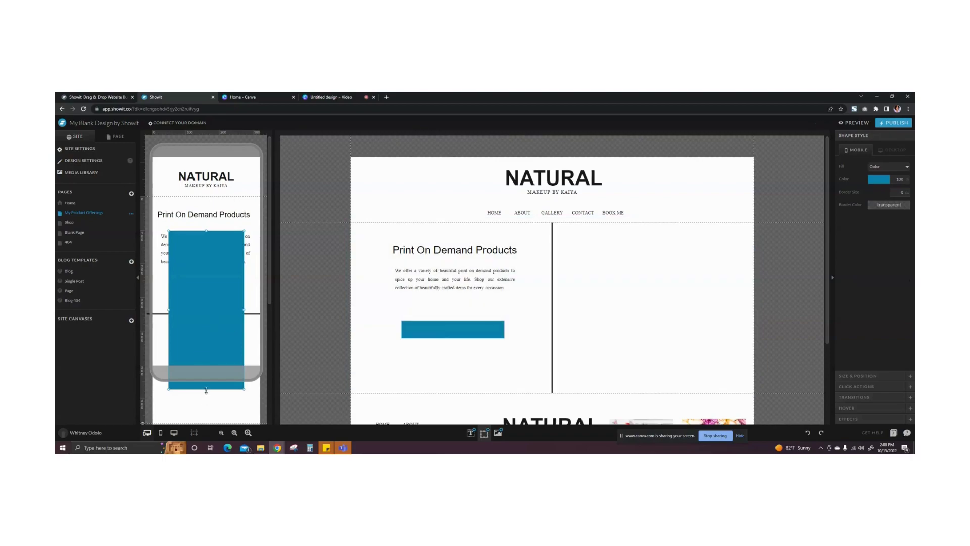
{"action": "left_click_drag", "start_coordinate": [207, 360], "coordinate": [210, 290]}
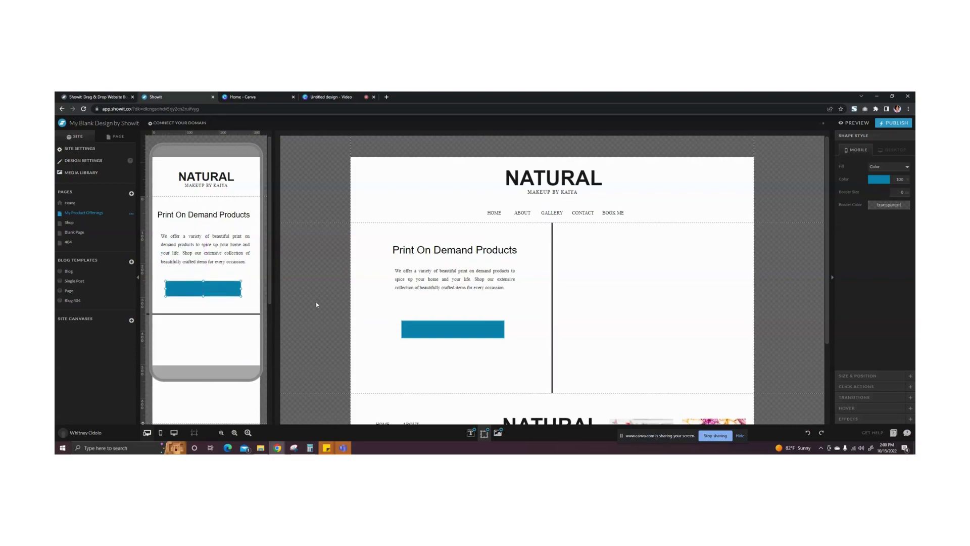
- Narrow the blue desktop rectangle to about 273 px by pulling in its outer edge
{"action": "left_click", "coordinate": [473, 360]}
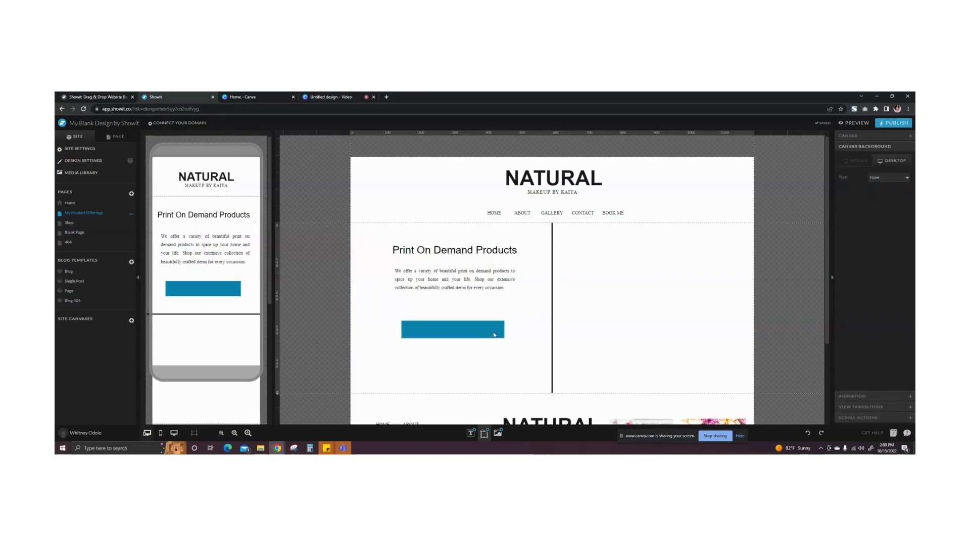
{"action": "left_click_drag", "start_coordinate": [504, 328], "coordinate": [493, 328]}
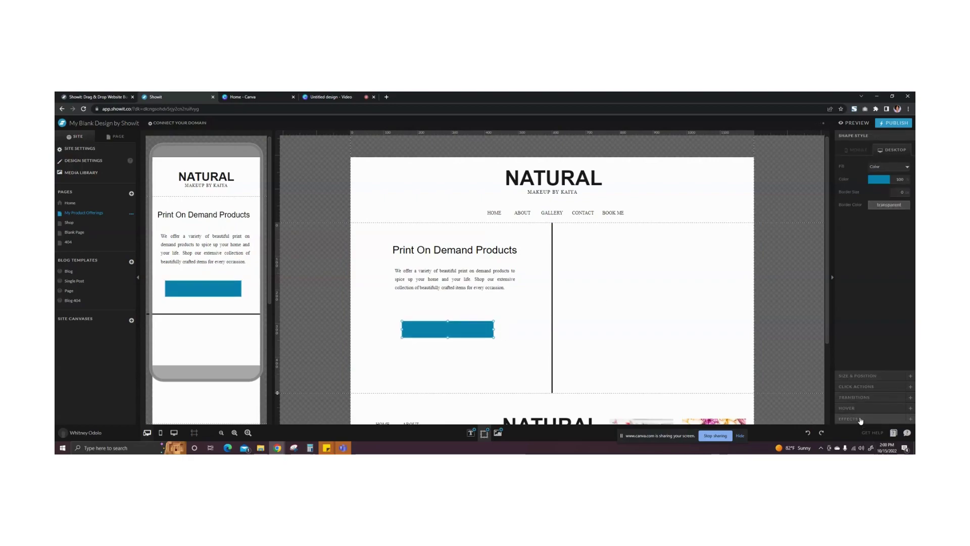
- Give the blue rectangle an outer drop shadow on both desktop and mobile
{"action": "left_click", "coordinate": [858, 419]}
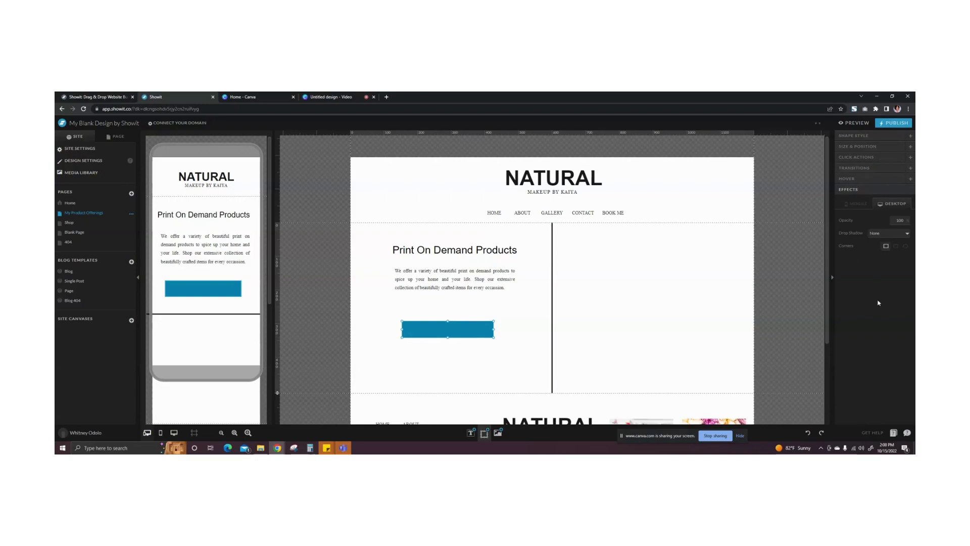
{"action": "left_click", "coordinate": [889, 233]}
{"action": "left_click", "coordinate": [881, 245]}
{"action": "left_click", "coordinate": [856, 203]}
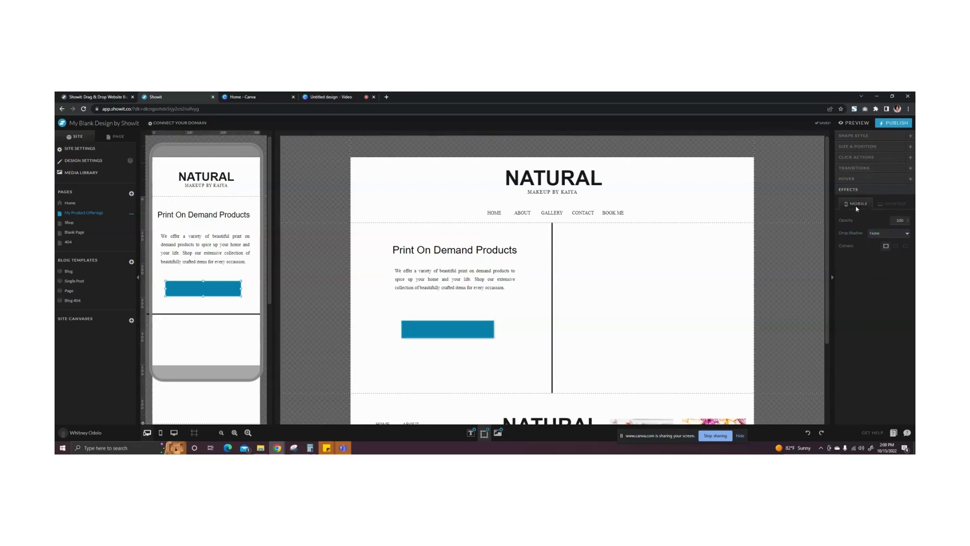
{"action": "left_click", "coordinate": [882, 233]}
{"action": "left_click", "coordinate": [878, 245]}
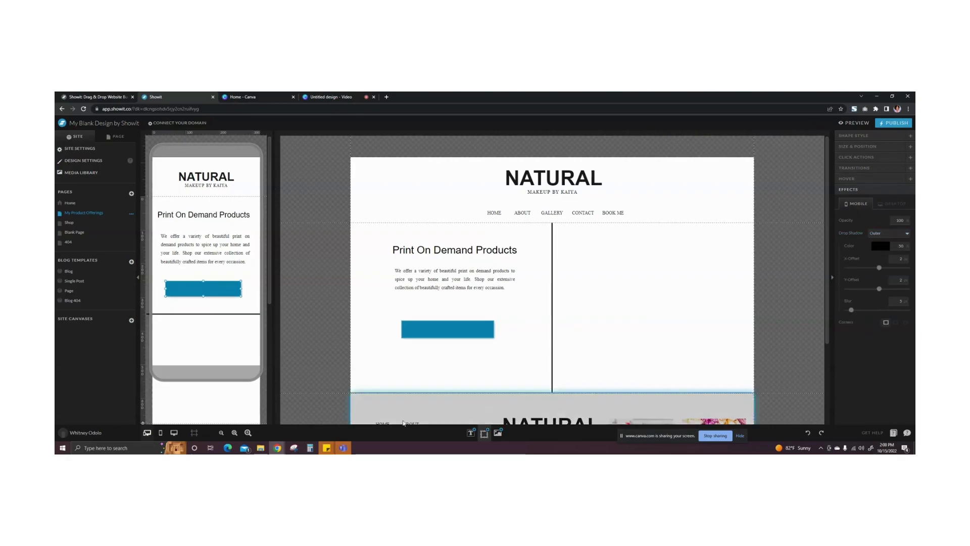
{"action": "left_click", "coordinate": [445, 377]}
{"action": "left_click", "coordinate": [445, 378]}
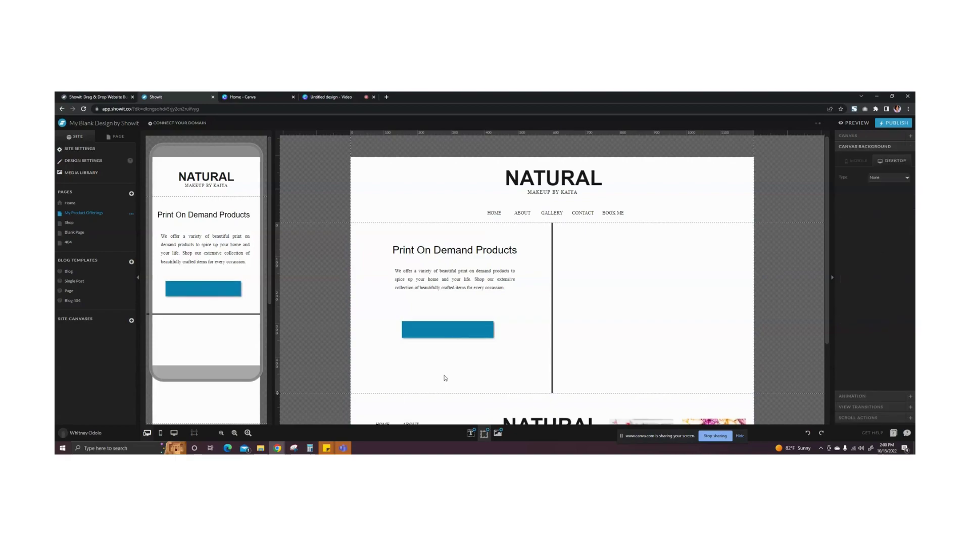
- Add a black border of size 1 to the blue rectangle on both desktop and mobile
{"action": "left_click", "coordinate": [452, 336]}
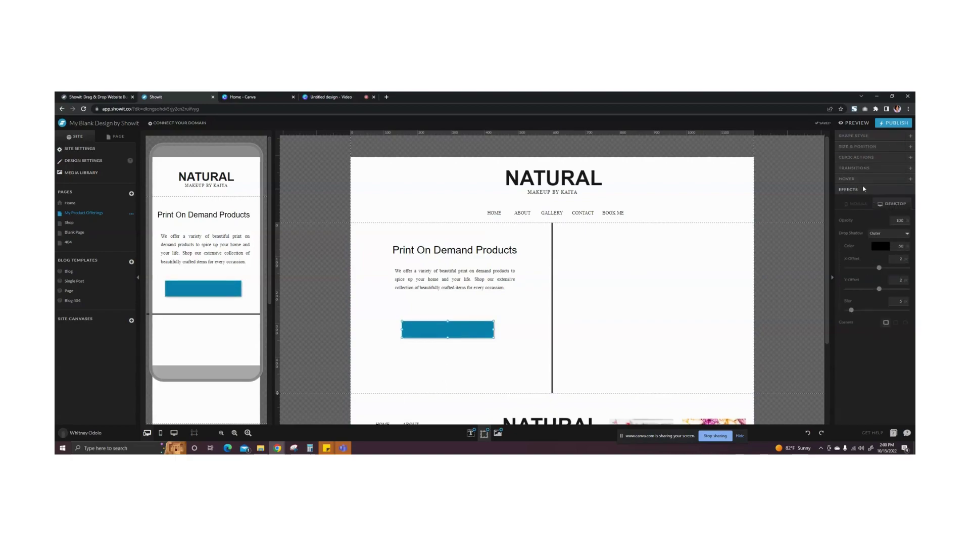
{"action": "left_click", "coordinate": [854, 135]}
{"action": "left_click", "coordinate": [906, 191]}
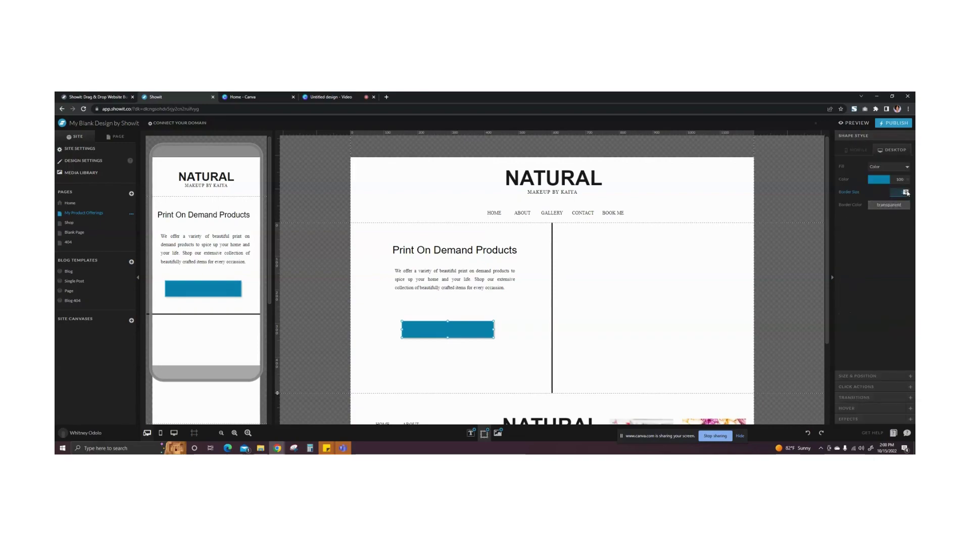
{"action": "left_click", "coordinate": [889, 204]}
{"action": "left_click", "coordinate": [858, 222]}
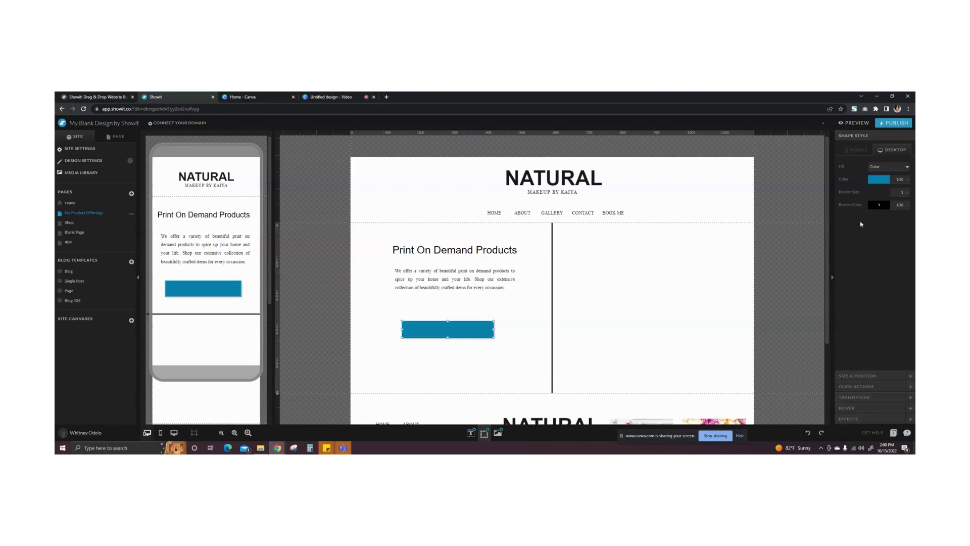
{"action": "left_click", "coordinate": [865, 151]}
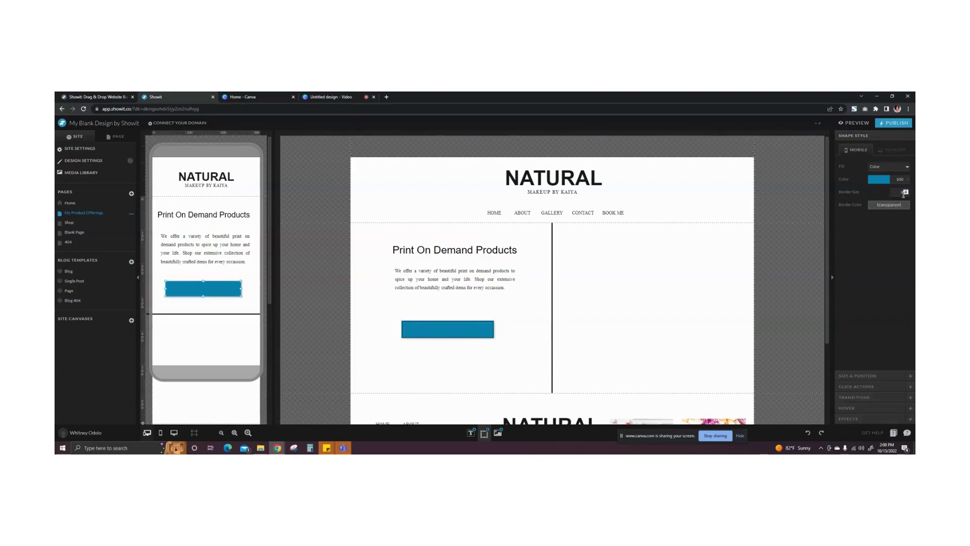
{"action": "left_click", "coordinate": [907, 191]}
{"action": "left_click", "coordinate": [875, 205]}
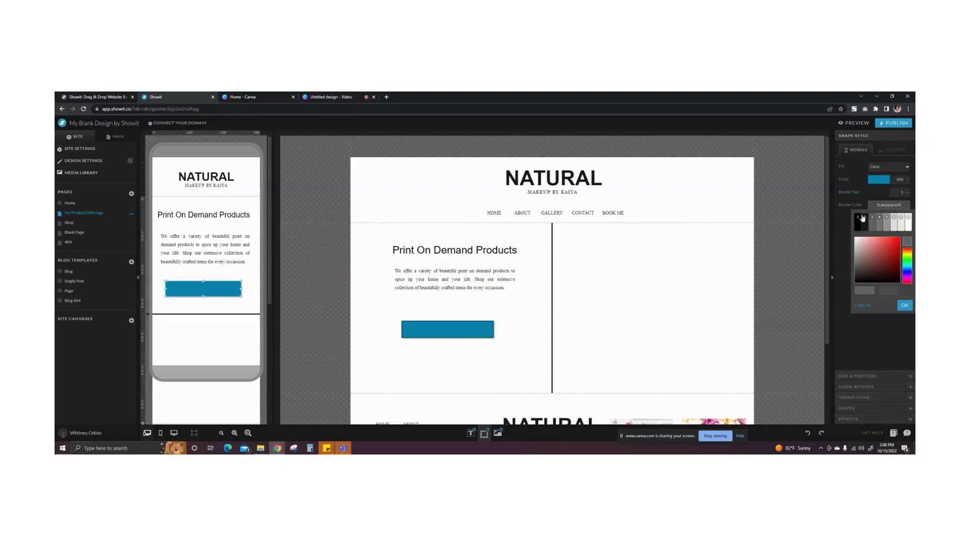
{"action": "left_click", "coordinate": [858, 223]}
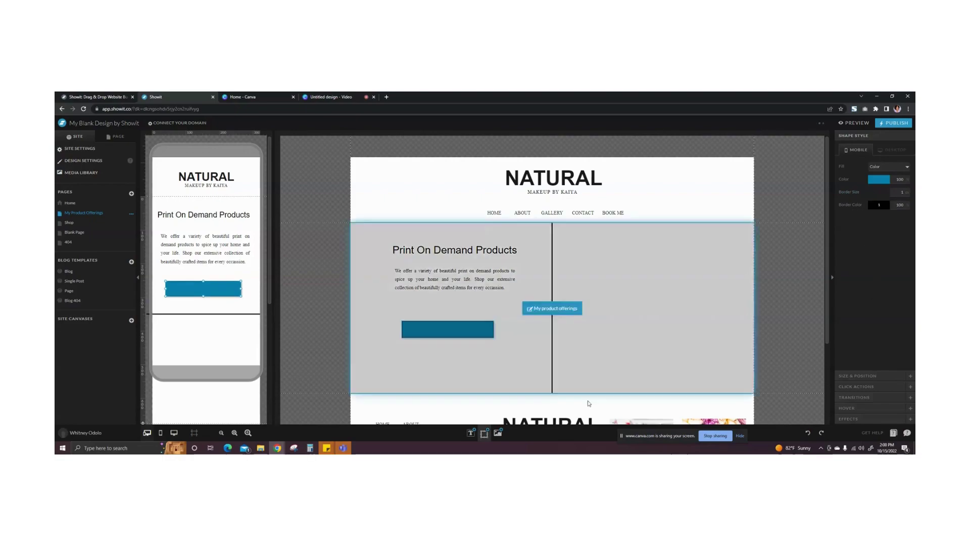
{"action": "left_click", "coordinate": [502, 363]}
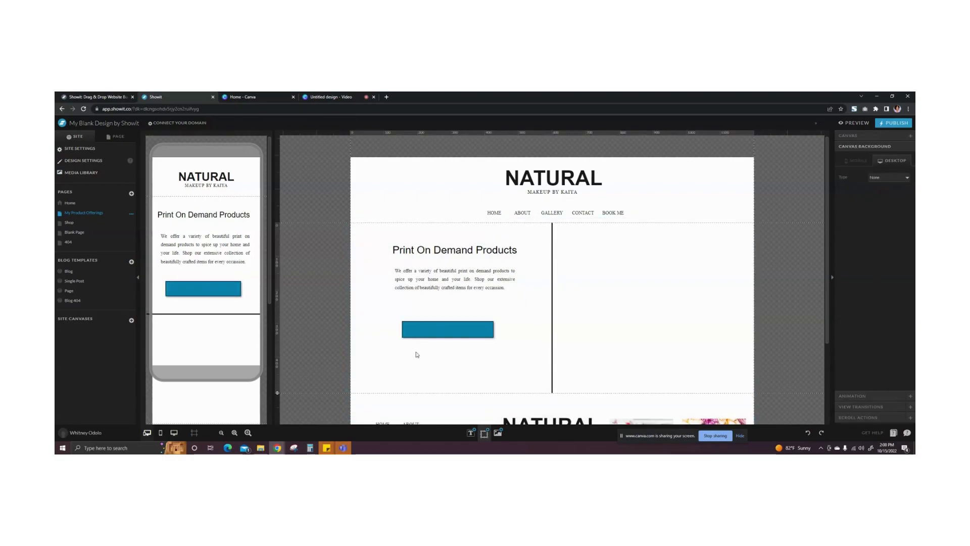
- Add a paragraph text element reading SHOP POD COLLECTION between the desktop paragraph and the blue rectangle
{"action": "left_click", "coordinate": [470, 433]}
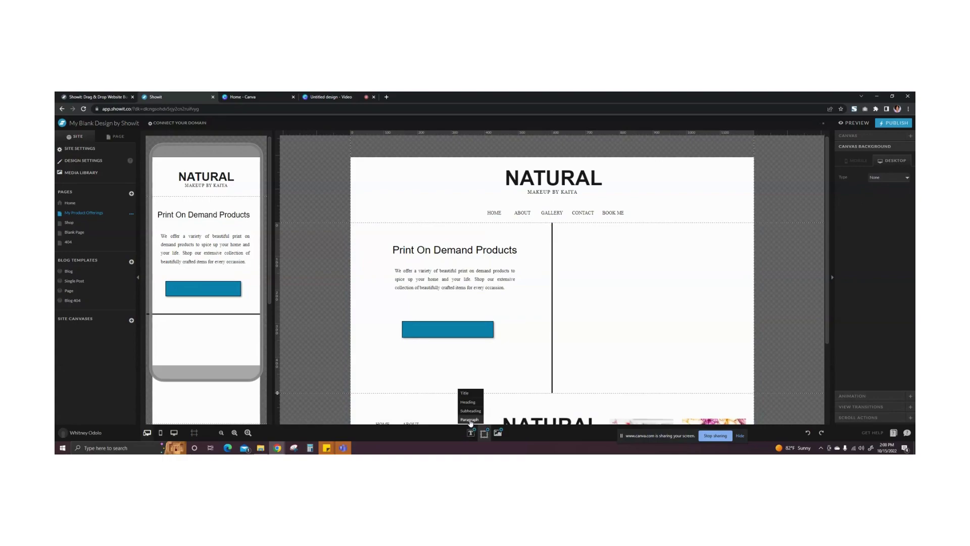
{"action": "left_click", "coordinate": [469, 420]}
{"action": "left_click_drag", "start_coordinate": [544, 309], "coordinate": [507, 308]}
{"action": "double_click", "coordinate": [507, 308]}
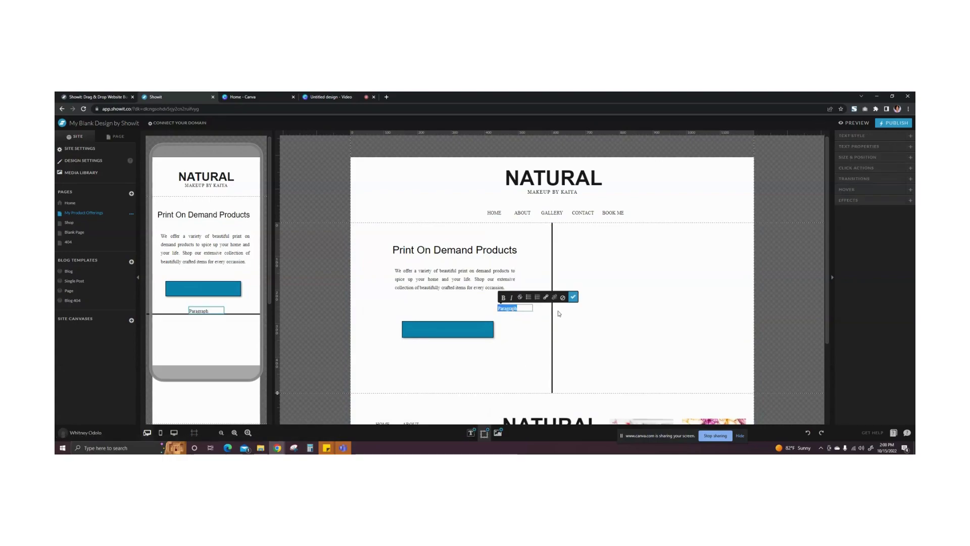
{"action": "type", "text": "SHOP"}
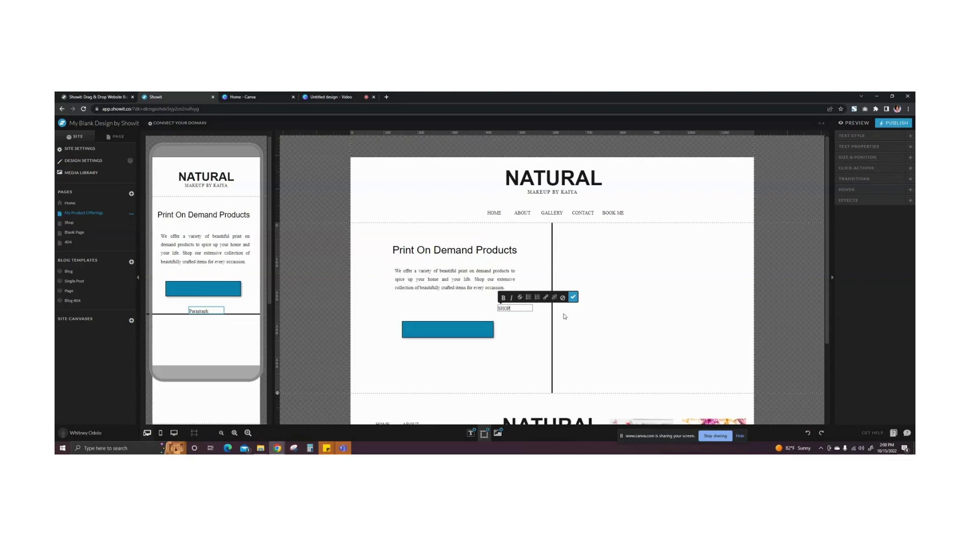
{"action": "type", "text": " OUR"}
{"action": "type", "text": " POD"}
{"action": "key", "text": "BackSpace"}
{"action": "key", "text": "BackSpace"}
{"action": "type", "text": "LL"}
{"action": "type", "text": "T"}
{"action": "key", "text": "BackSpace"}
{"action": "left_click", "coordinate": [572, 297]}
{"action": "left_click_drag", "start_coordinate": [498, 308], "coordinate": [451, 327]}
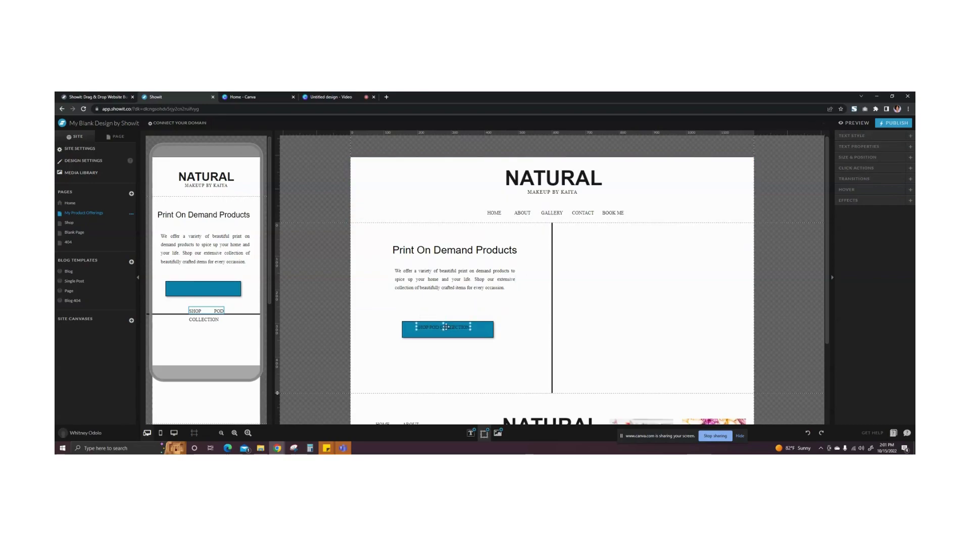
{"action": "left_click_drag", "start_coordinate": [446, 327], "coordinate": [448, 329]}
{"action": "left_click", "coordinate": [808, 432]}
{"action": "left_click", "coordinate": [808, 432]}
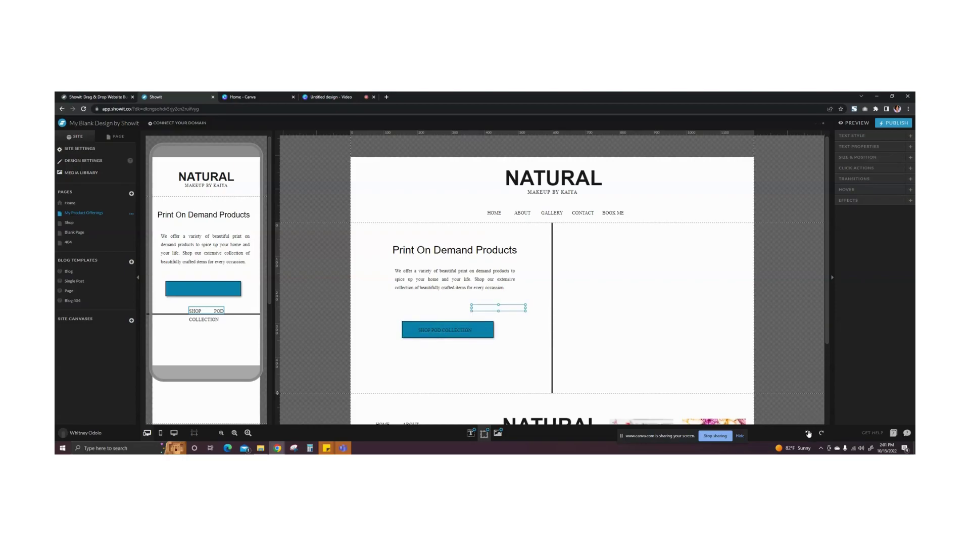
{"action": "left_click", "coordinate": [523, 362]}
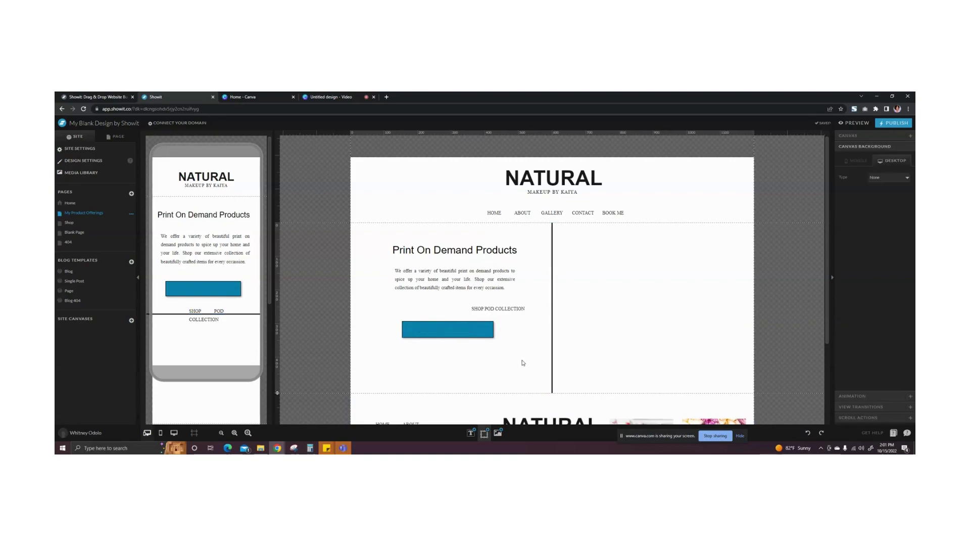
- Move the desktop SHOP POD COLLECTION text directly above the blue rectangle and widen its text box
{"action": "left_click", "coordinate": [492, 308]}
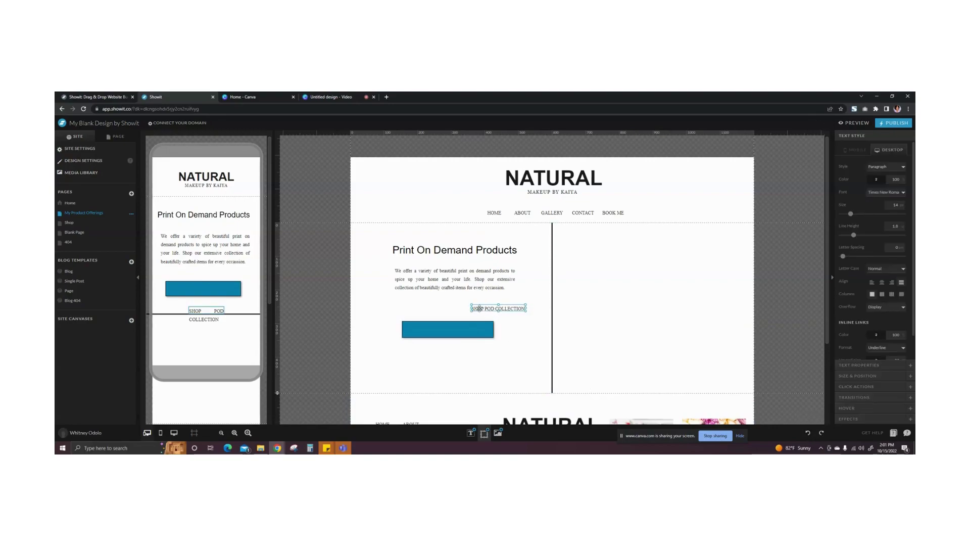
{"action": "left_click_drag", "start_coordinate": [470, 307], "coordinate": [443, 311]}
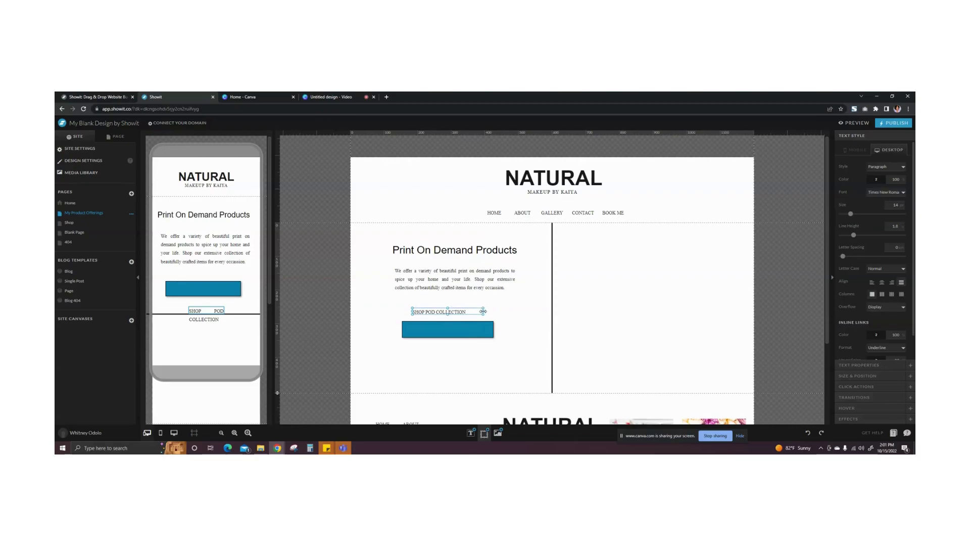
{"action": "left_click_drag", "start_coordinate": [483, 311], "coordinate": [486, 312]}
- Set the desktop SHOP POD COLLECTION text to Arial Bold at size 19
{"action": "left_click", "coordinate": [900, 203]}
{"action": "left_click", "coordinate": [900, 203]}
{"action": "left_click", "coordinate": [900, 204]}
{"action": "left_click", "coordinate": [900, 204]}
{"action": "left_click", "coordinate": [900, 203]}
{"action": "left_click", "coordinate": [900, 203]}
{"action": "left_click", "coordinate": [900, 208]}
{"action": "left_click", "coordinate": [893, 192]}
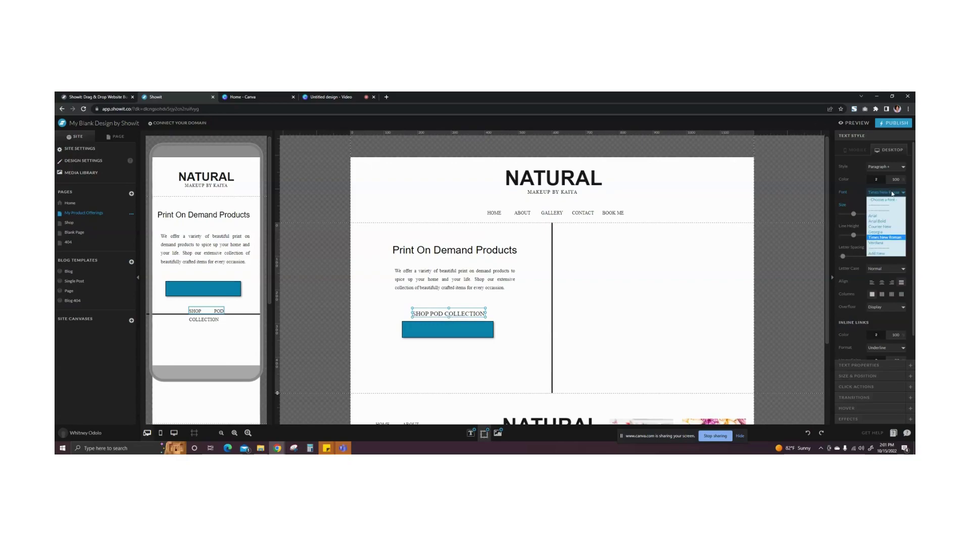
{"action": "left_click", "coordinate": [878, 221]}
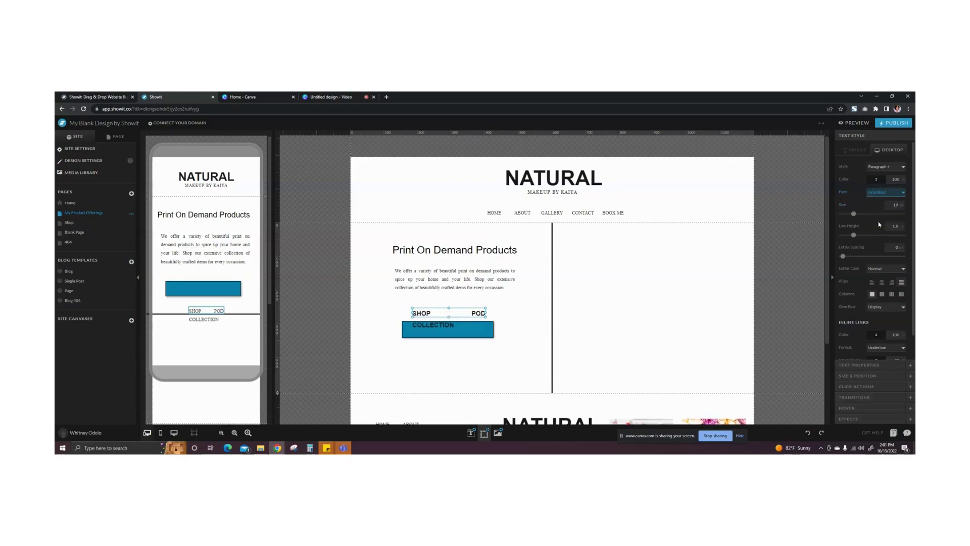
- Widen the desktop label's text box so SHOP POD COLLECTION fits on a single line
{"action": "left_click", "coordinate": [524, 306]}
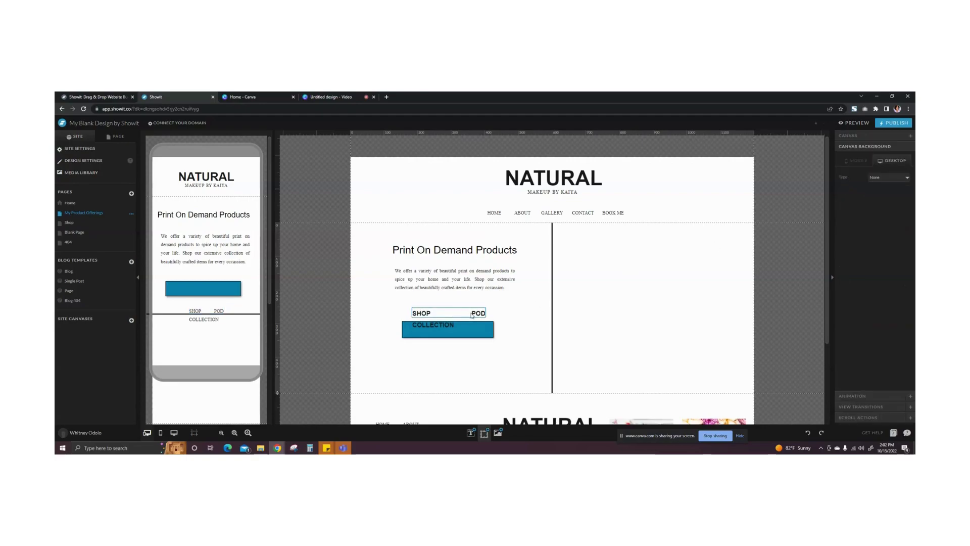
{"action": "left_click", "coordinate": [472, 313]}
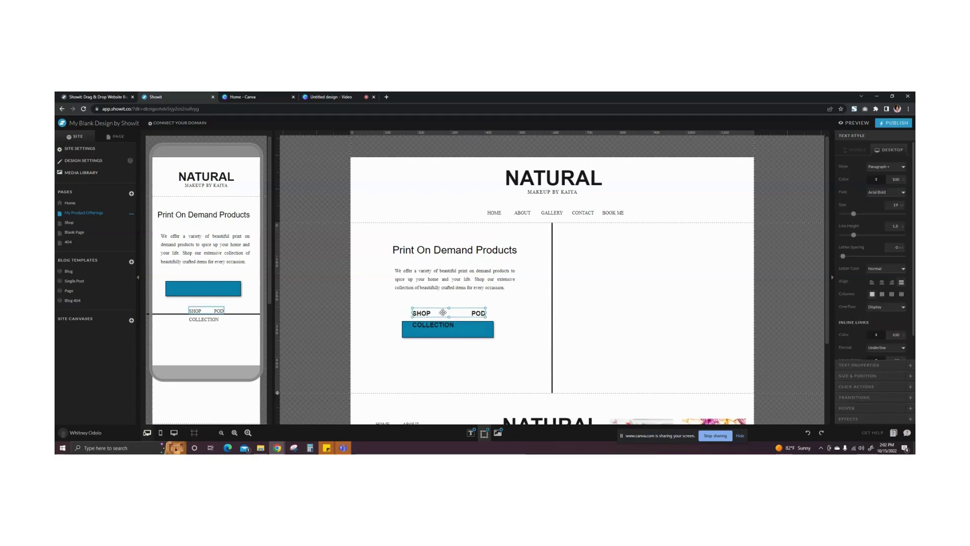
{"action": "double_click", "coordinate": [471, 313]}
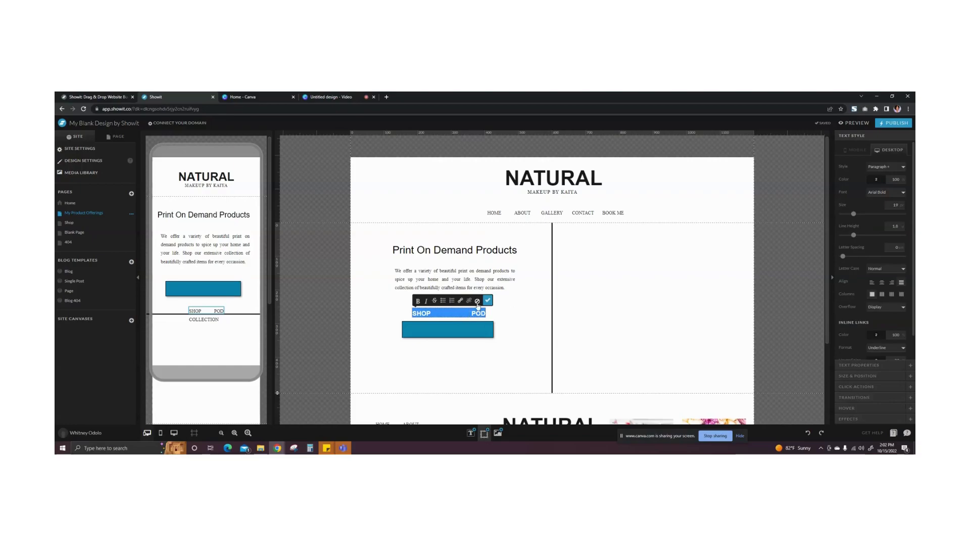
{"action": "left_click", "coordinate": [471, 313]}
{"action": "key", "text": "BackSpace"}
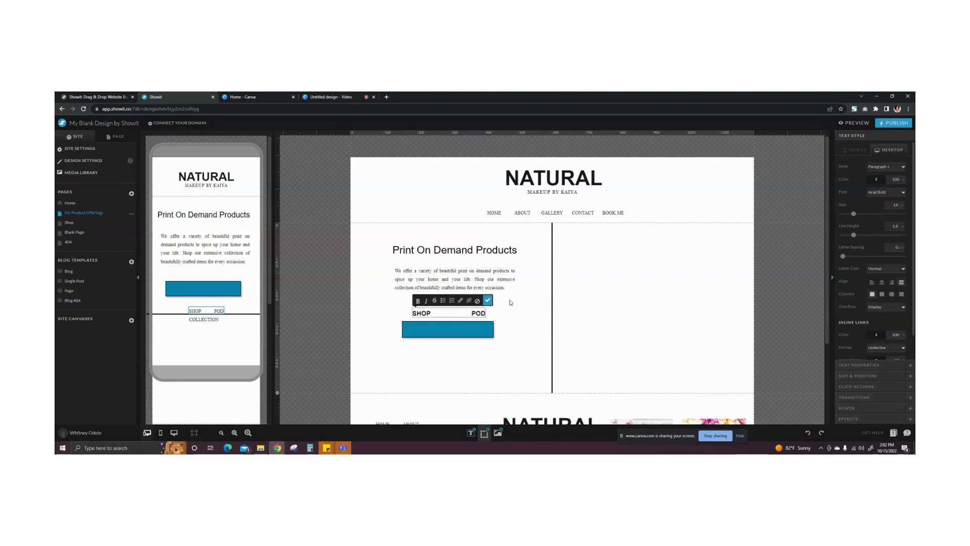
{"action": "left_click", "coordinate": [487, 300]}
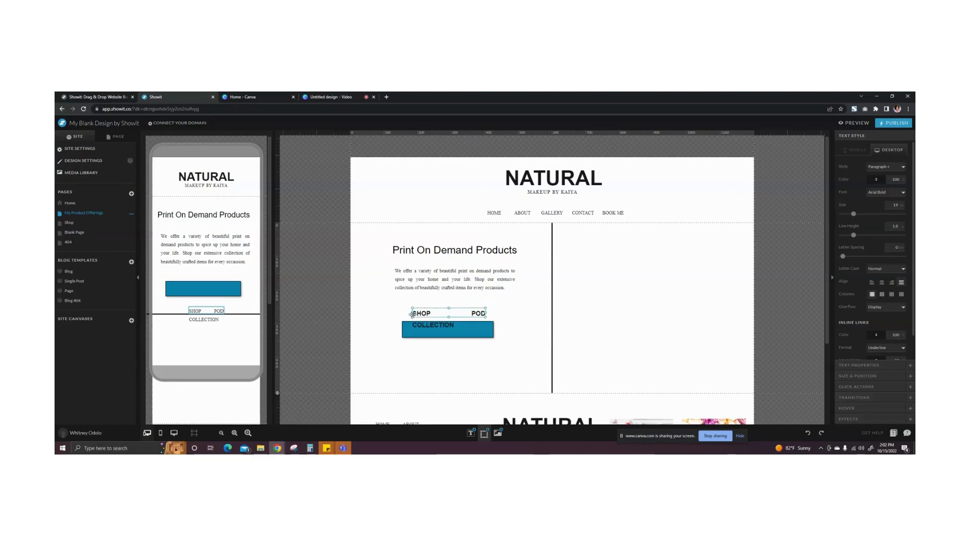
{"action": "left_click_drag", "start_coordinate": [412, 312], "coordinate": [406, 312]}
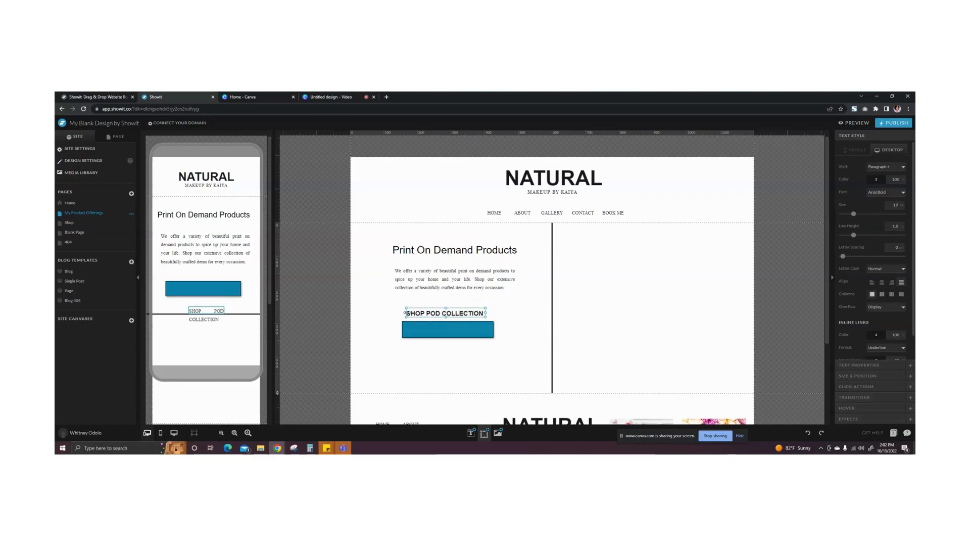
{"action": "left_click", "coordinate": [501, 309]}
- Place the desktop SHOP POD COLLECTION text centred on the blue rectangle and colour it white
{"action": "left_click_drag", "start_coordinate": [452, 314], "coordinate": [452, 330]}
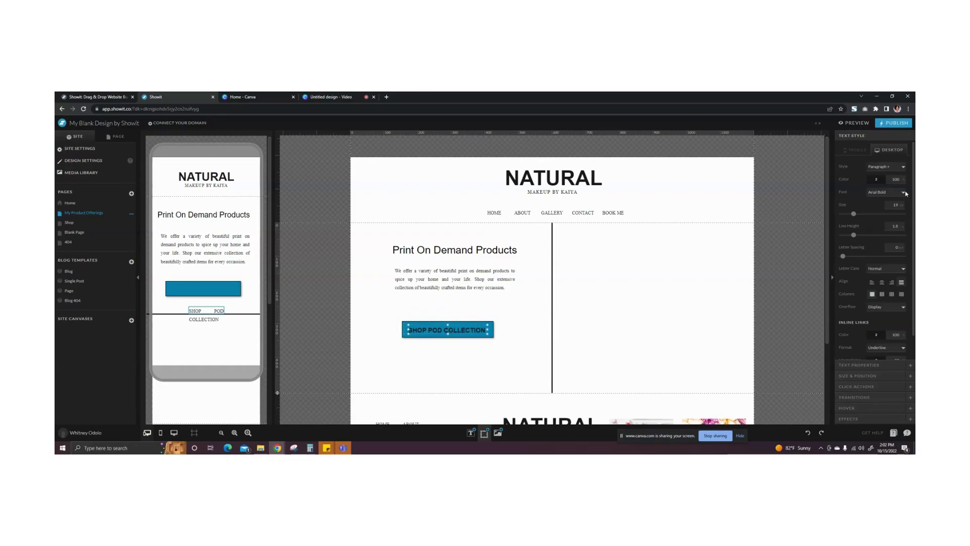
{"action": "left_click", "coordinate": [880, 182]}
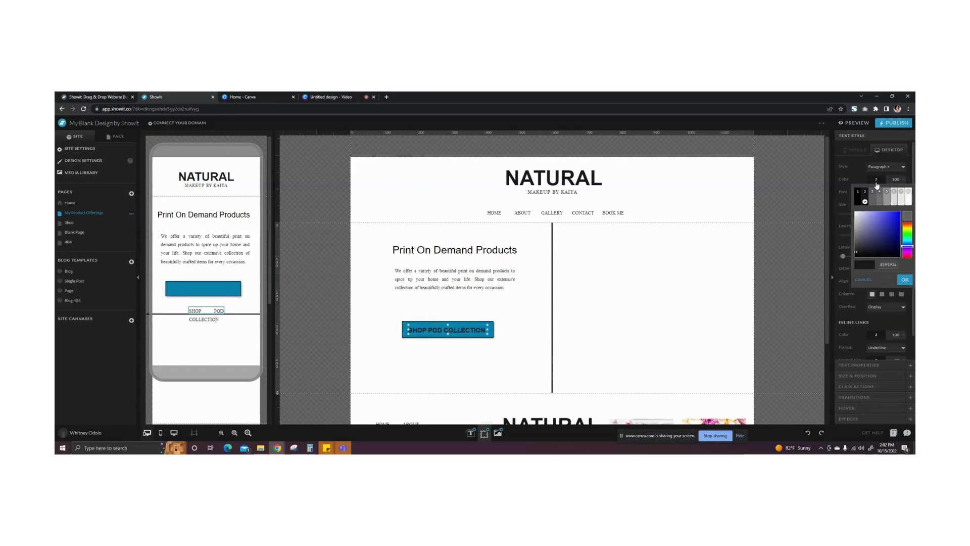
{"action": "left_click", "coordinate": [909, 198]}
{"action": "left_click", "coordinate": [646, 281]}
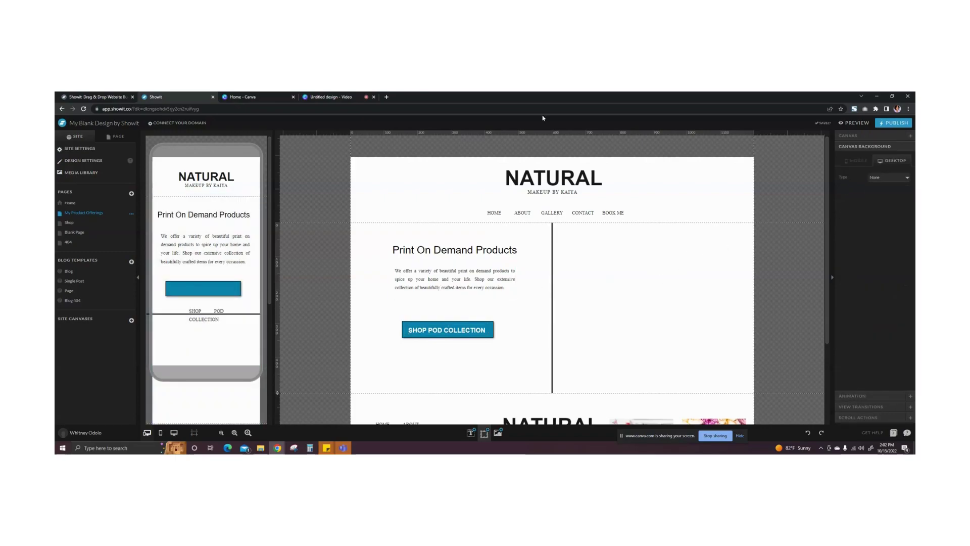
- Widen the mobile SHOP POD COLLECTION text box beneath the blue rectangle so the label fits on one line
{"action": "left_click", "coordinate": [201, 319]}
{"action": "left_click", "coordinate": [201, 319]}
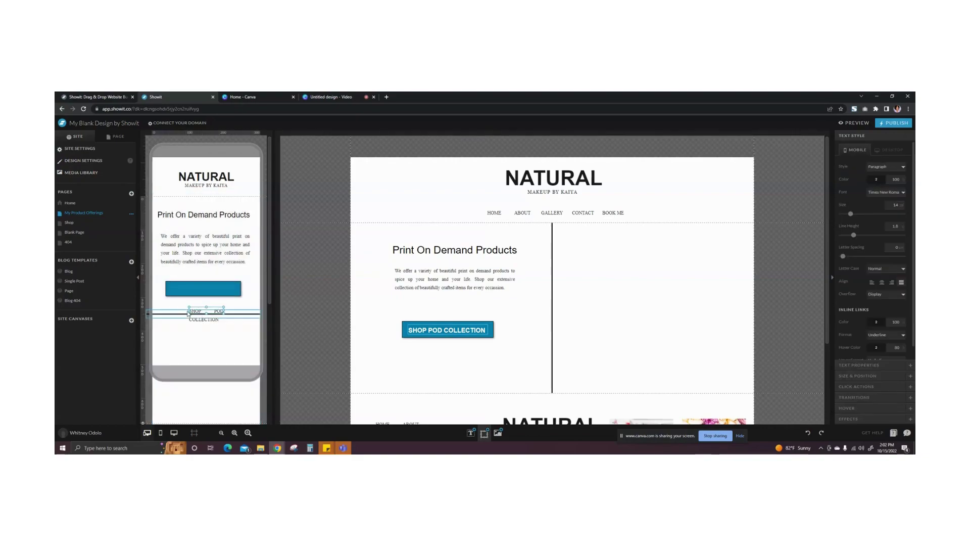
{"action": "left_click_drag", "start_coordinate": [178, 308], "coordinate": [229, 310]}
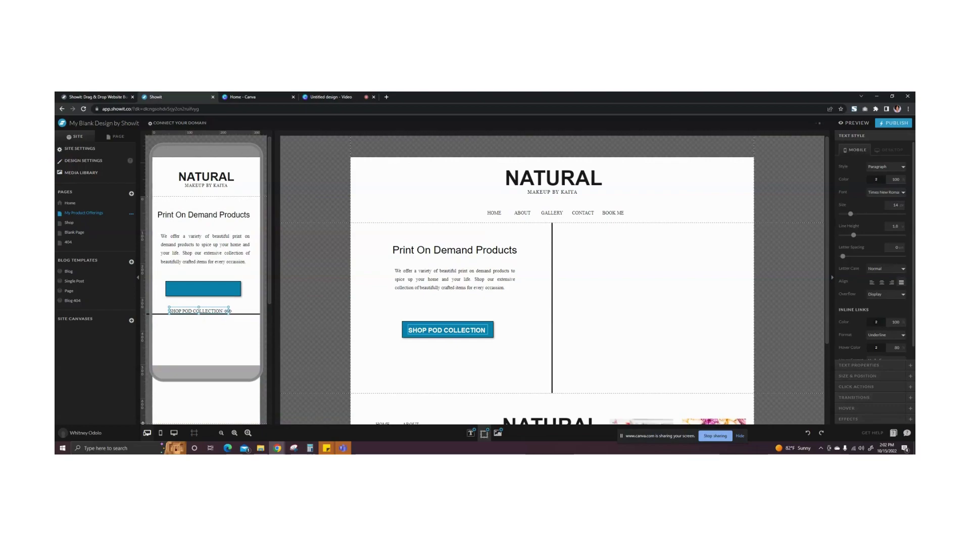
- Set the mobile SHOP POD COLLECTION text to Arial Bold at size 15 and widen its box to fit one line
{"action": "left_click", "coordinate": [885, 192]}
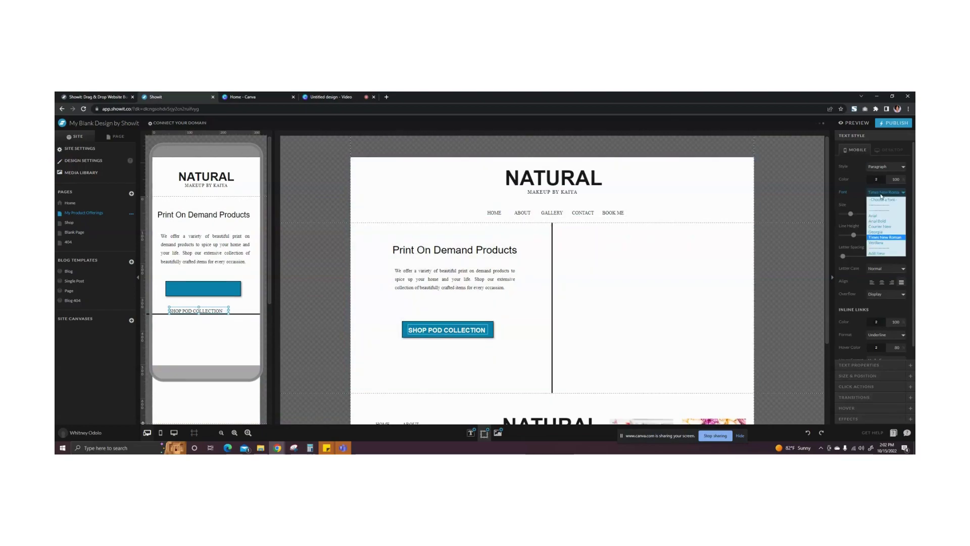
{"action": "left_click", "coordinate": [877, 221]}
{"action": "left_click", "coordinate": [900, 204]}
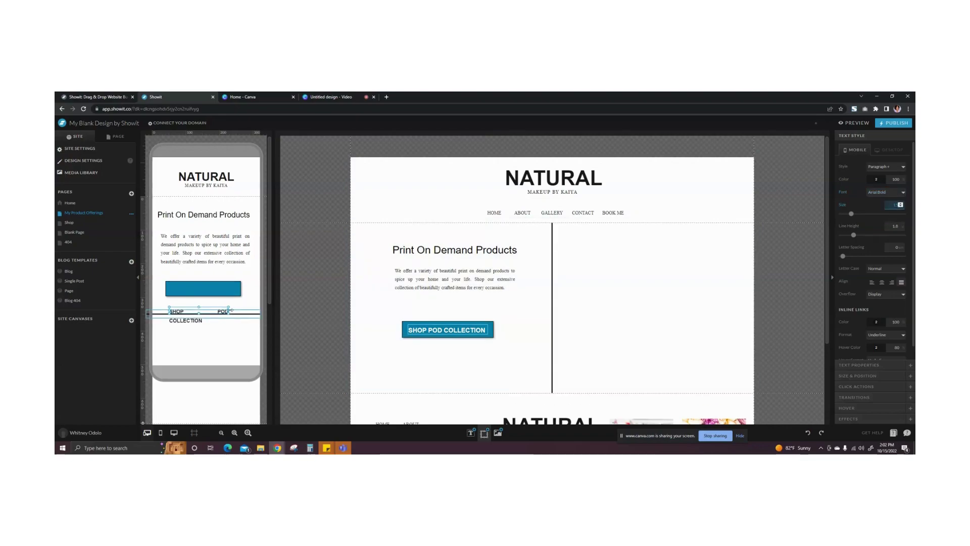
{"action": "left_click_drag", "start_coordinate": [229, 310], "coordinate": [235, 312]}
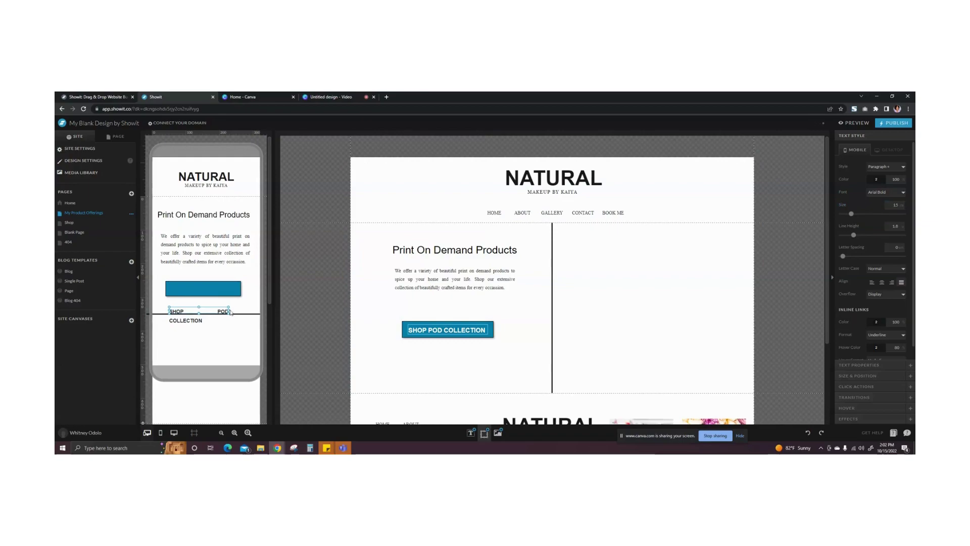
{"action": "left_click", "coordinate": [239, 312]}
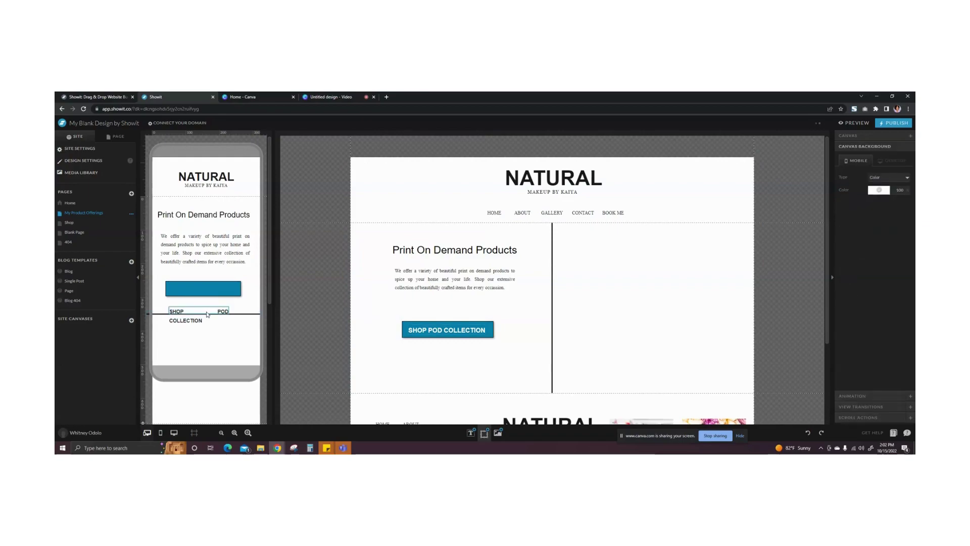
- Place the mobile SHOP POD COLLECTION text over the blue rectangle and colour it white
{"action": "left_click_drag", "start_coordinate": [210, 308], "coordinate": [203, 289]}
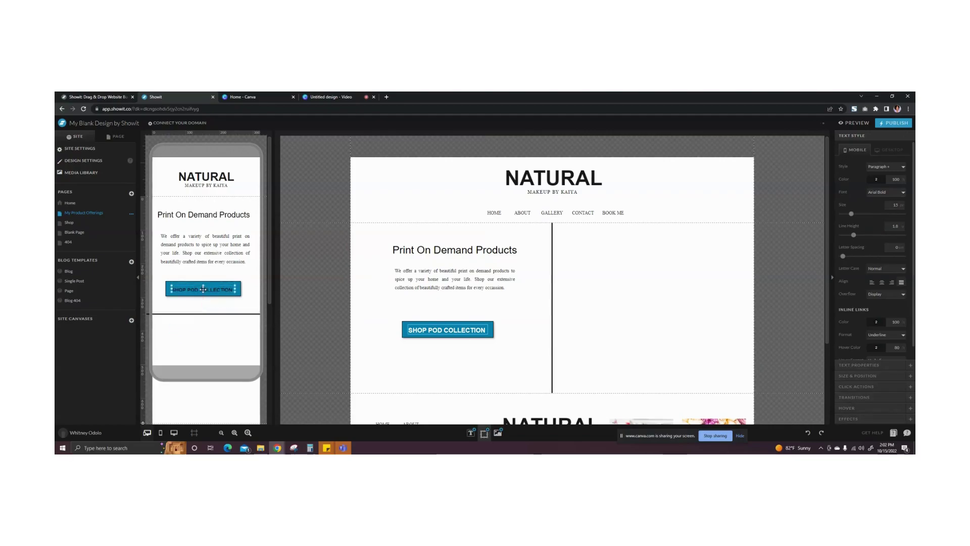
{"action": "left_click", "coordinate": [876, 179]}
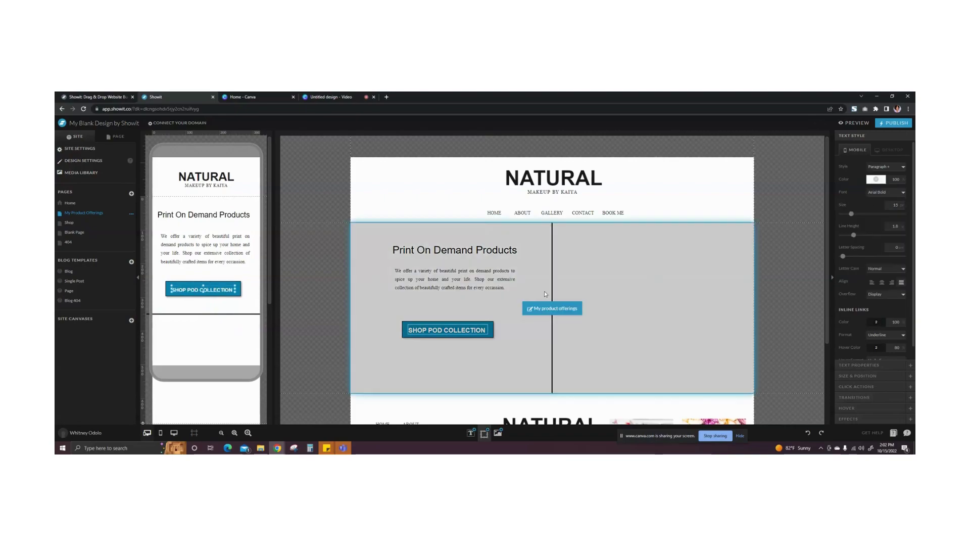
{"action": "left_click", "coordinate": [210, 335]}
{"action": "left_click", "coordinate": [201, 289]}
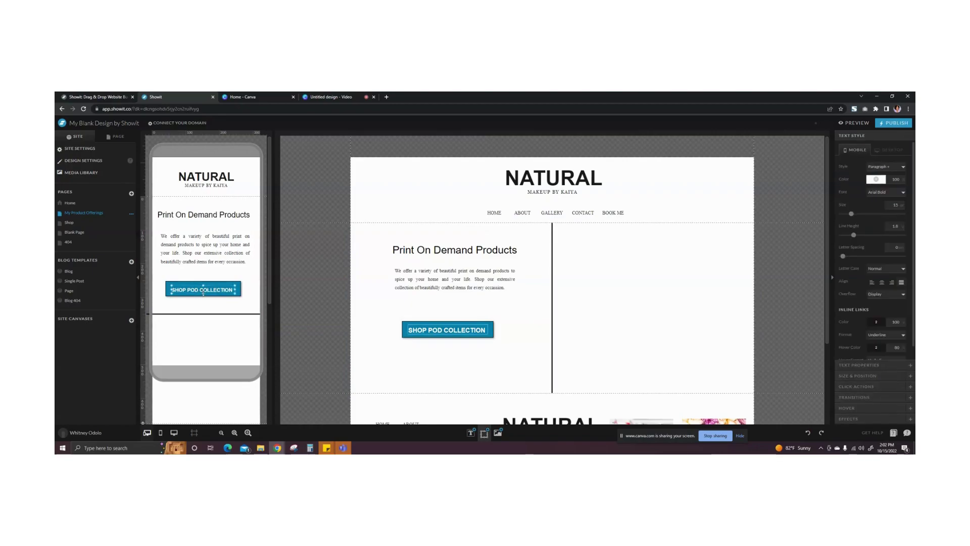
{"action": "left_click", "coordinate": [221, 277]}
- Centre the mobile blue rectangle and its label together horizontally on the canvas
{"action": "left_click_drag", "start_coordinate": [199, 305], "coordinate": [200, 276]}
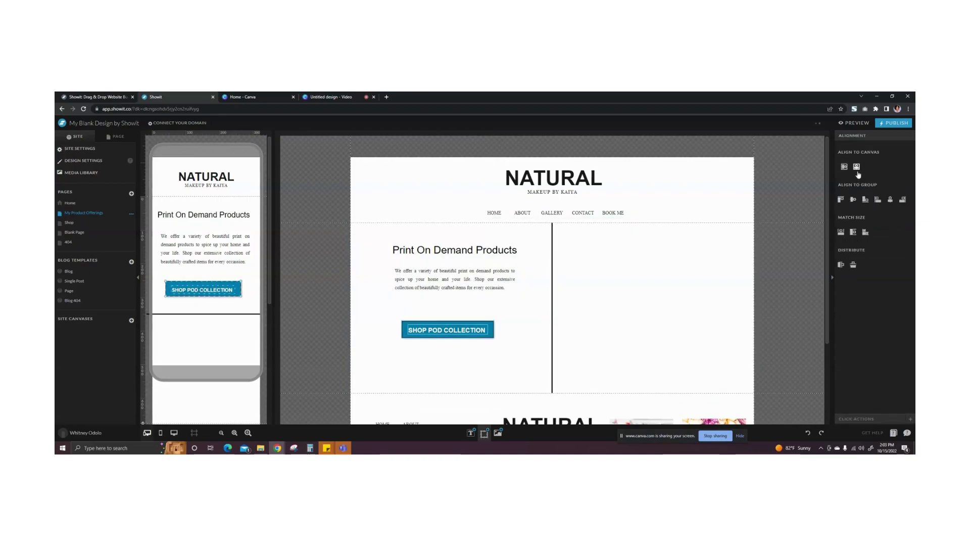
{"action": "left_click", "coordinate": [856, 167]}
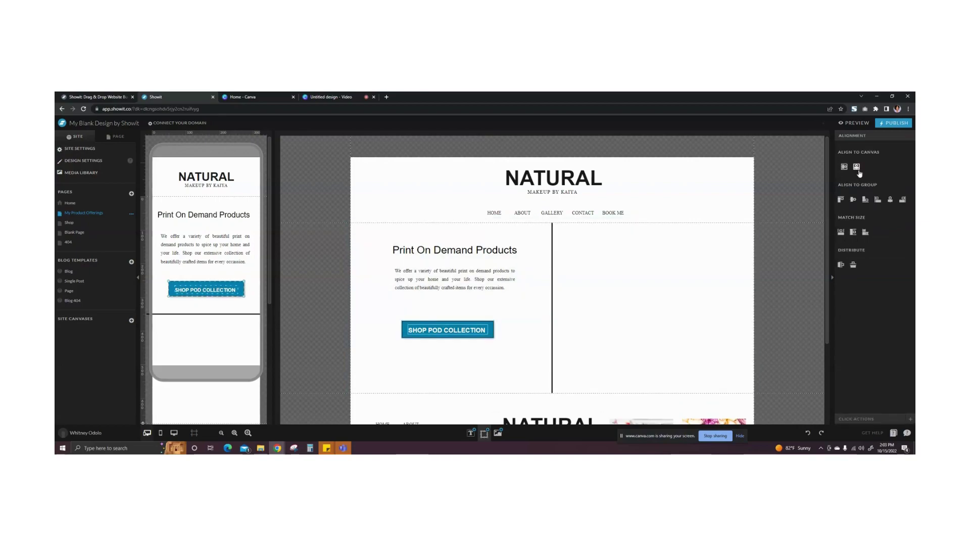
{"action": "left_click", "coordinate": [210, 307]}
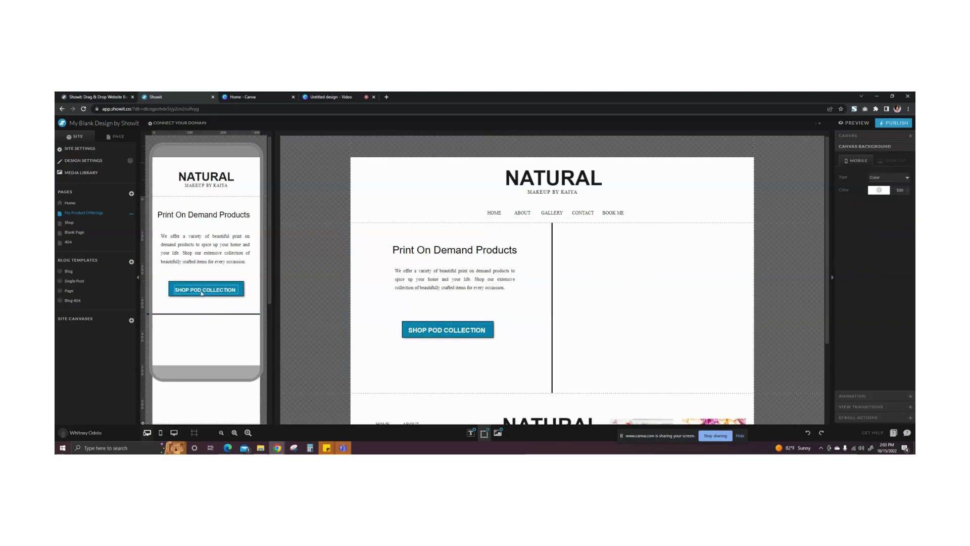
- Nudge the mobile SHOP POD COLLECTION label slightly upward so it sits vertically centred in the blue rectangle
{"action": "left_click", "coordinate": [201, 293]}
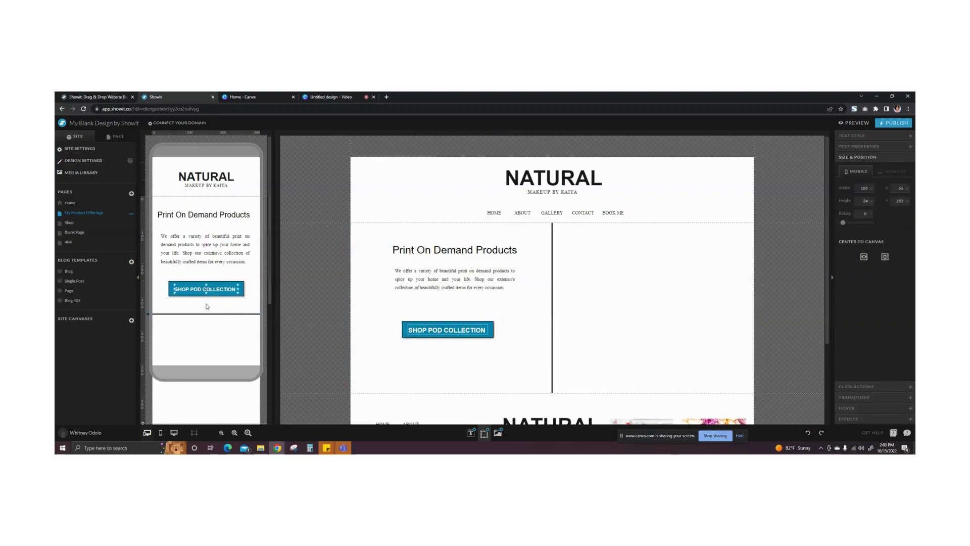
{"action": "left_click", "coordinate": [206, 307]}
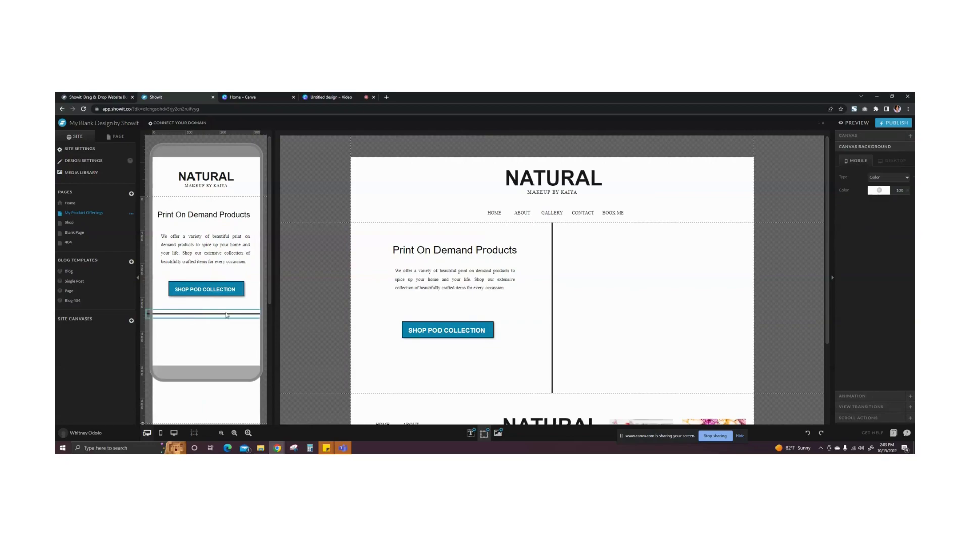
{"action": "left_click", "coordinate": [208, 289]}
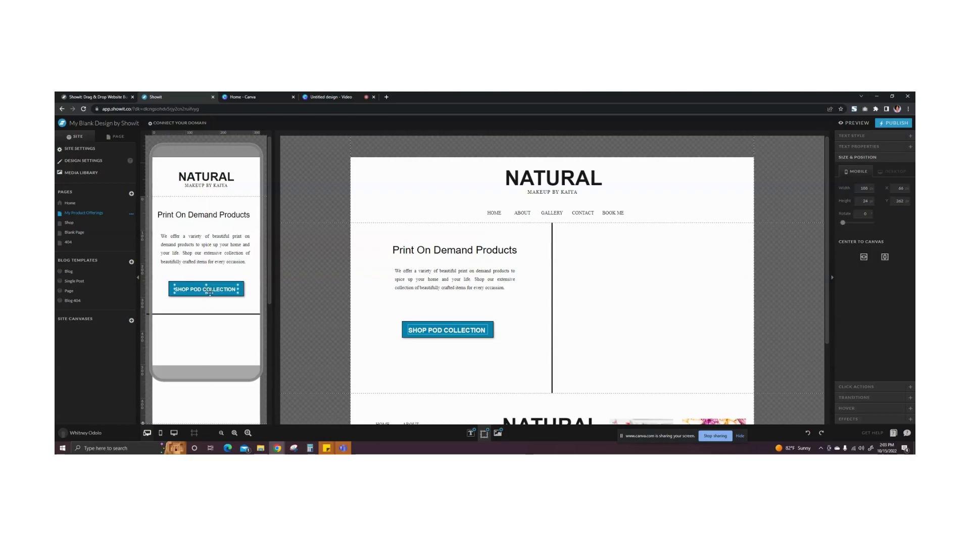
{"action": "left_click", "coordinate": [208, 308]}
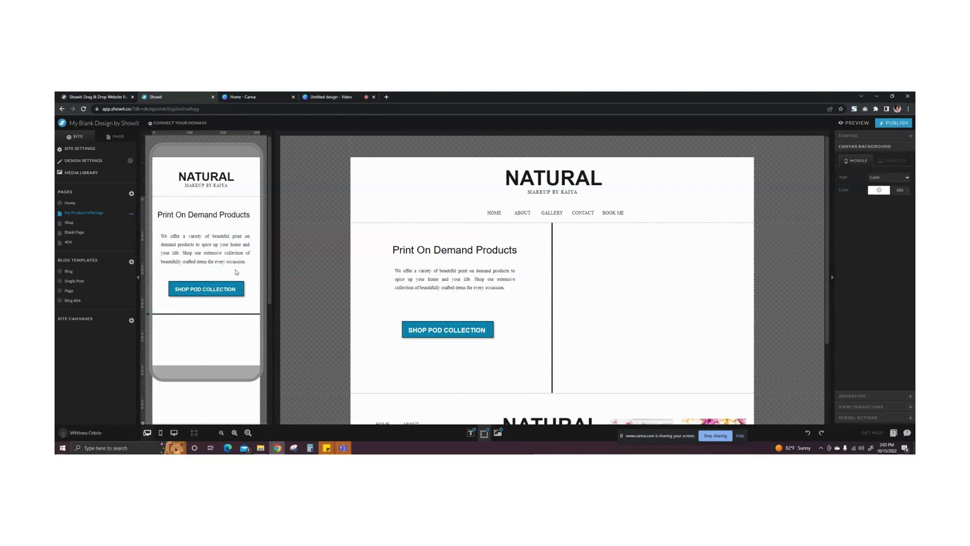
- Duplicate the desktop Print On Demand heading, description and button, and place the copies level with the originals on the divider's empty side
{"action": "left_click", "coordinate": [488, 364]}
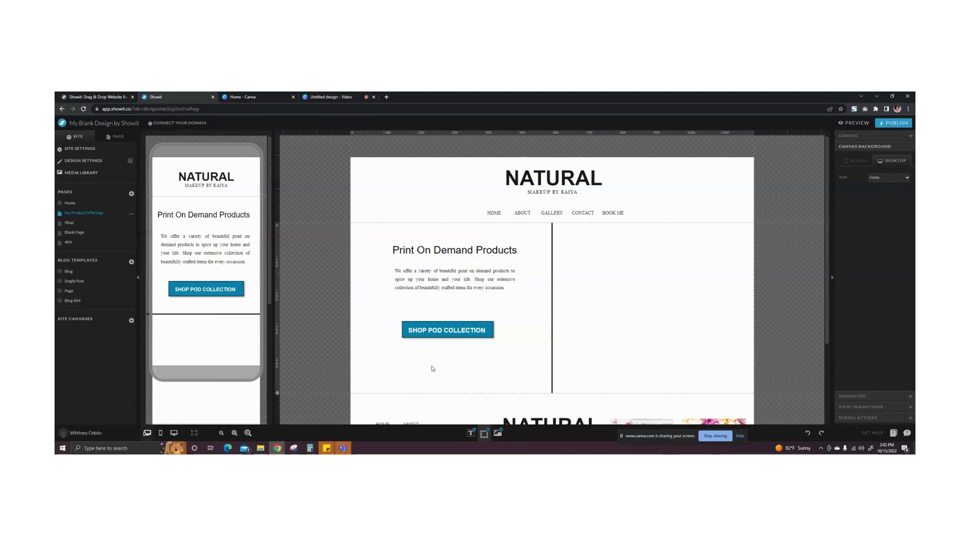
{"action": "left_click_drag", "start_coordinate": [438, 371], "coordinate": [445, 252]}
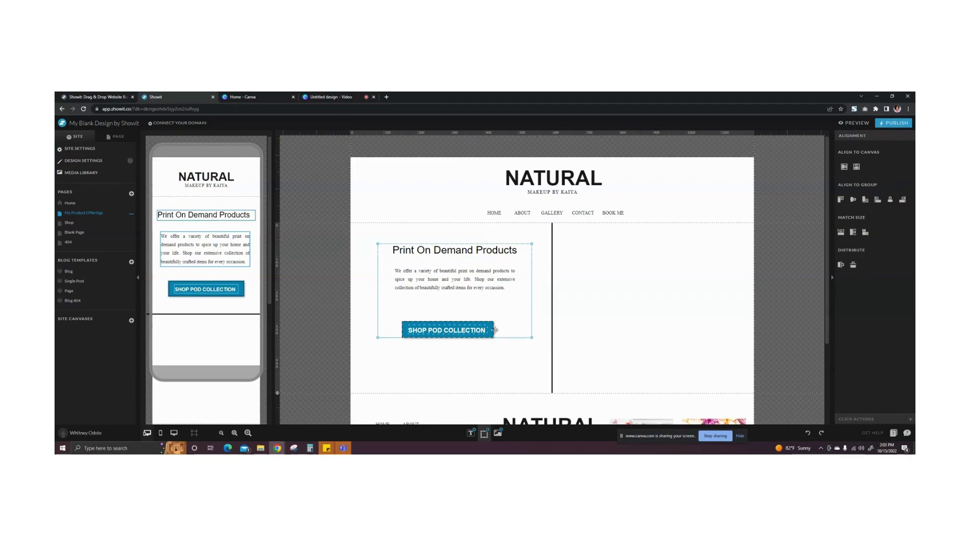
{"action": "left_click", "coordinate": [461, 364]}
{"action": "left_click_drag", "start_coordinate": [443, 379], "coordinate": [452, 245]}
{"action": "left_click", "coordinate": [633, 314]}
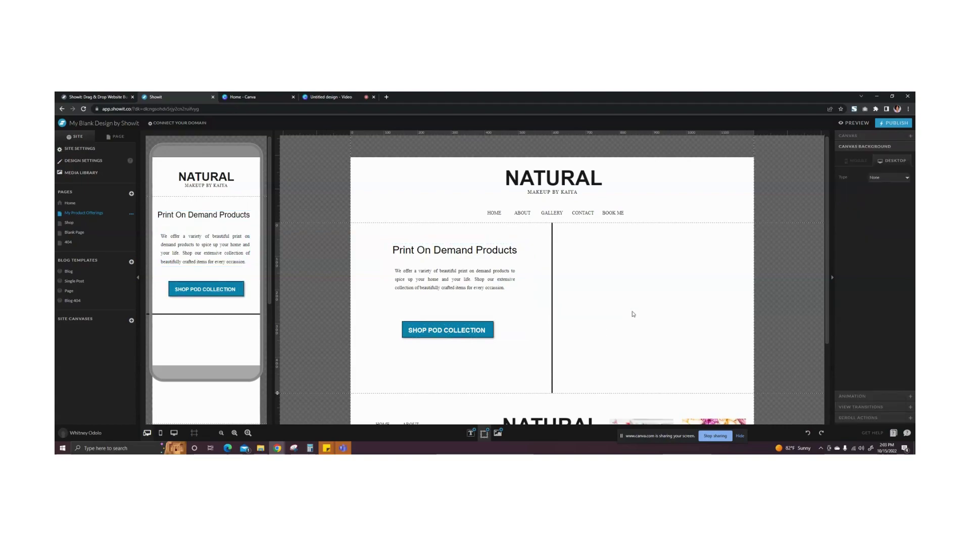
{"action": "key", "text": "ctrl+v"}
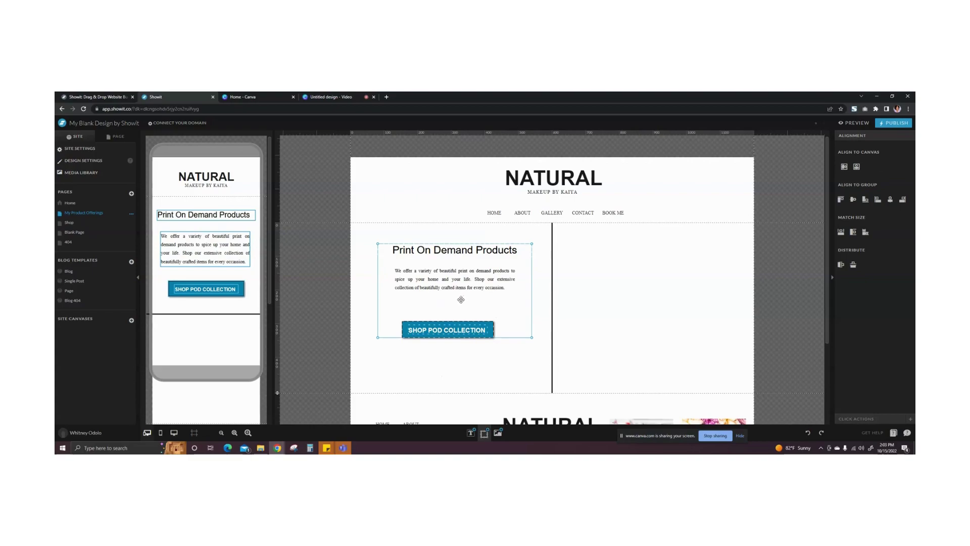
{"action": "left_click_drag", "start_coordinate": [442, 299], "coordinate": [643, 299]}
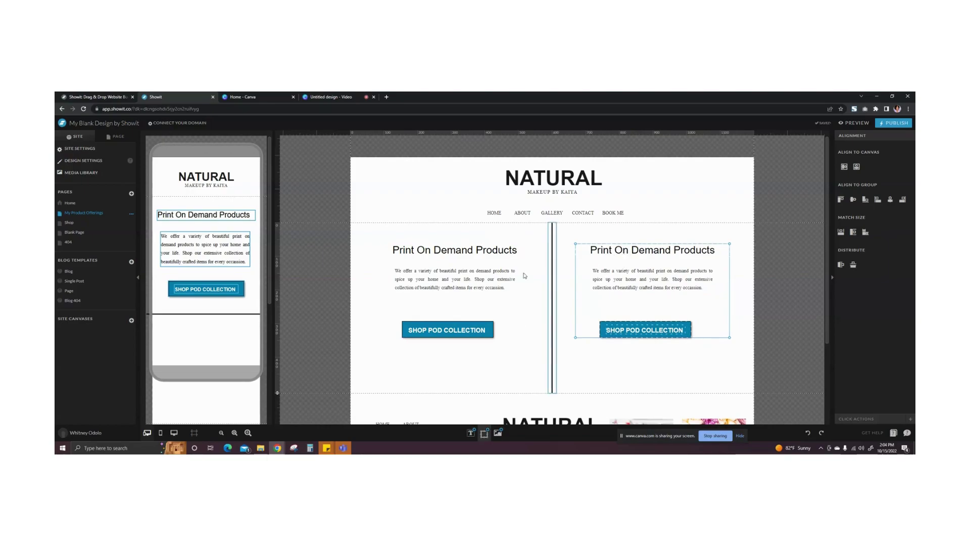
- Move the duplicated mobile heading, description and button below the horizontal divider line
{"action": "scroll", "coordinate": [207, 277], "scroll_direction": "down", "scroll_amount": 2}
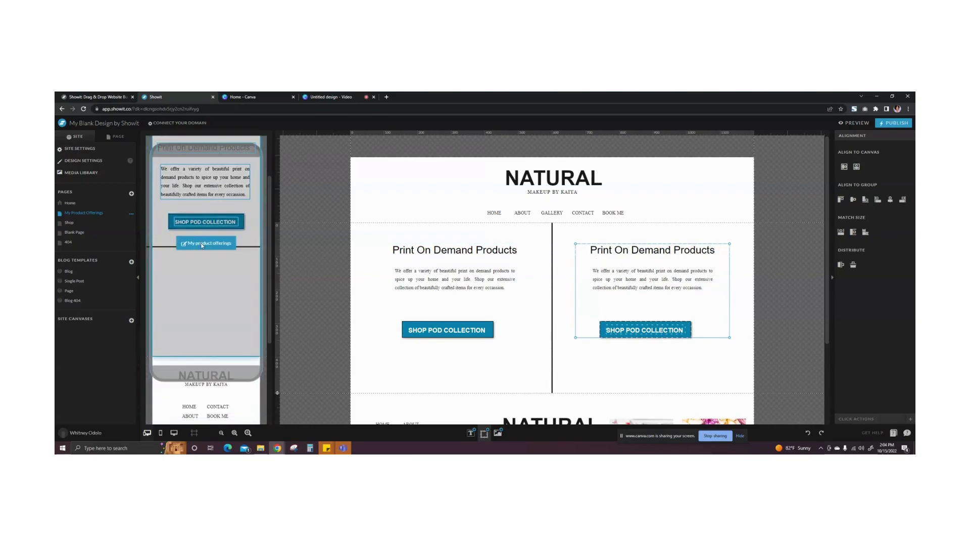
{"action": "left_click", "coordinate": [198, 241]}
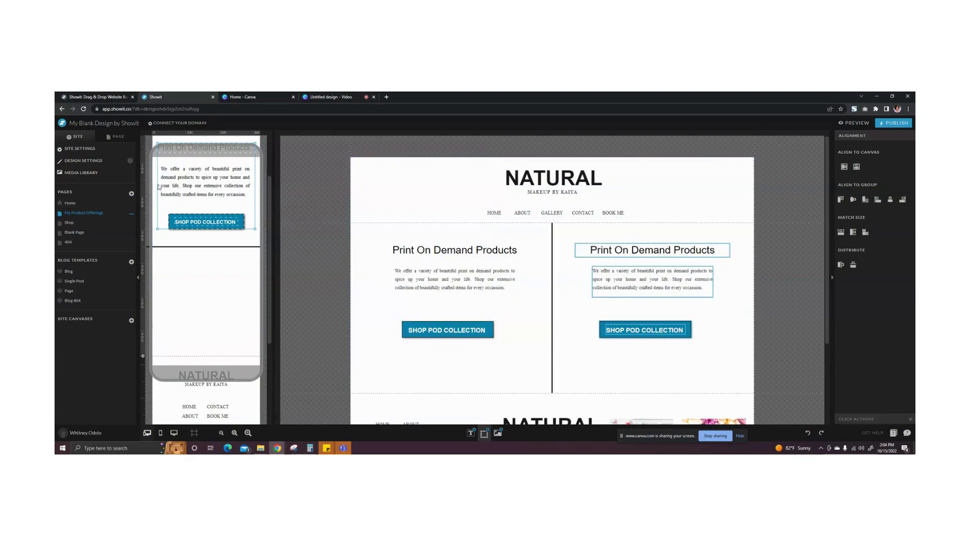
{"action": "left_click_drag", "start_coordinate": [194, 175], "coordinate": [195, 288]}
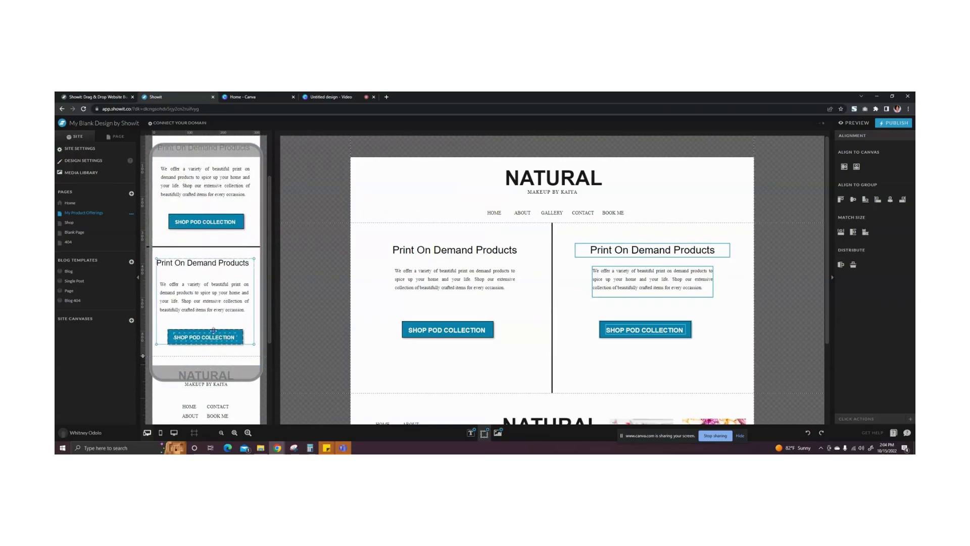
{"action": "left_click", "coordinate": [231, 257]}
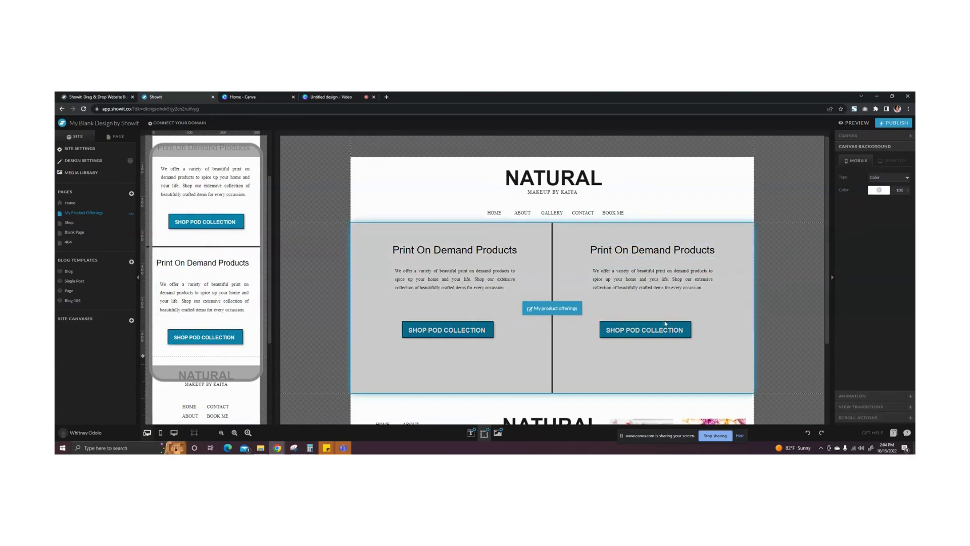
- Change the duplicated desktop section's heading to "Book Collection"
{"action": "left_click", "coordinate": [619, 315]}
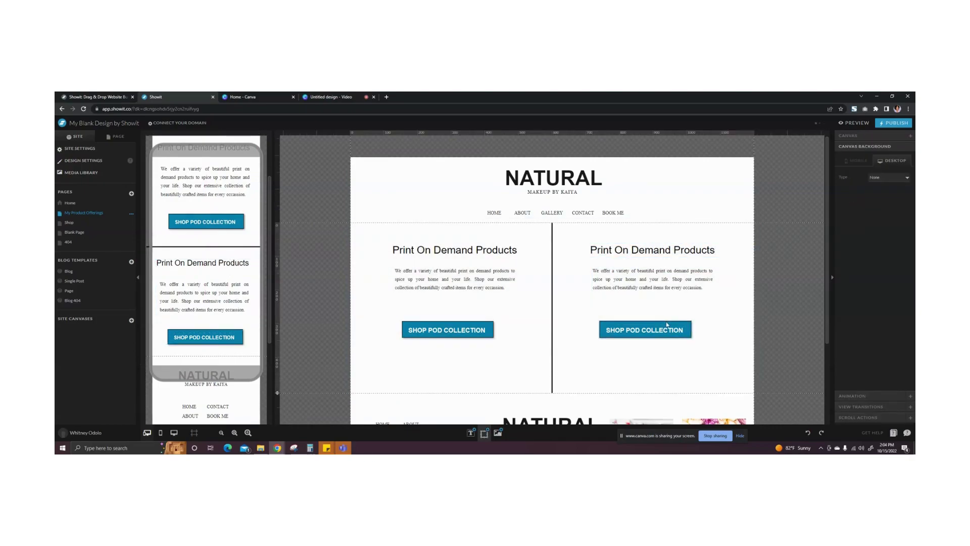
{"action": "double_click", "coordinate": [626, 250]}
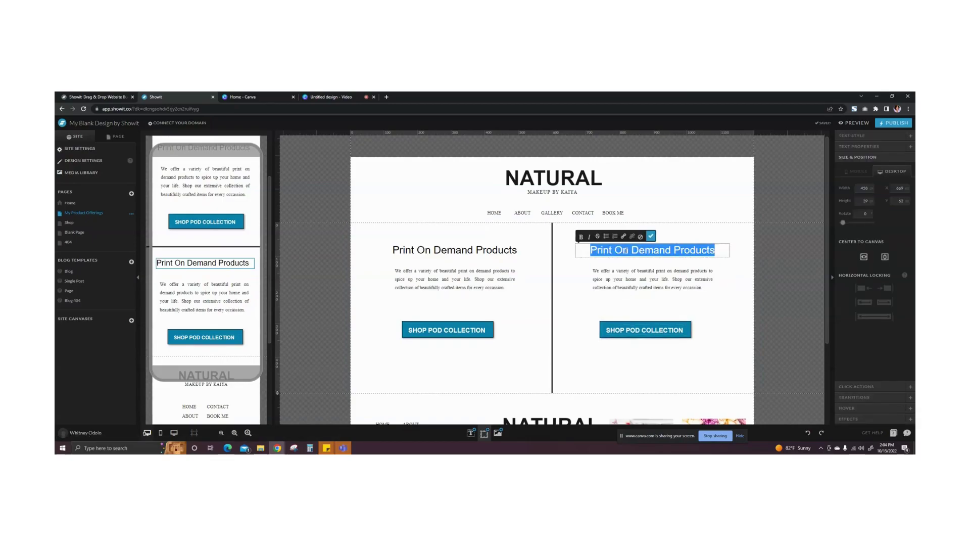
{"action": "type", "text": "Book Collection"}
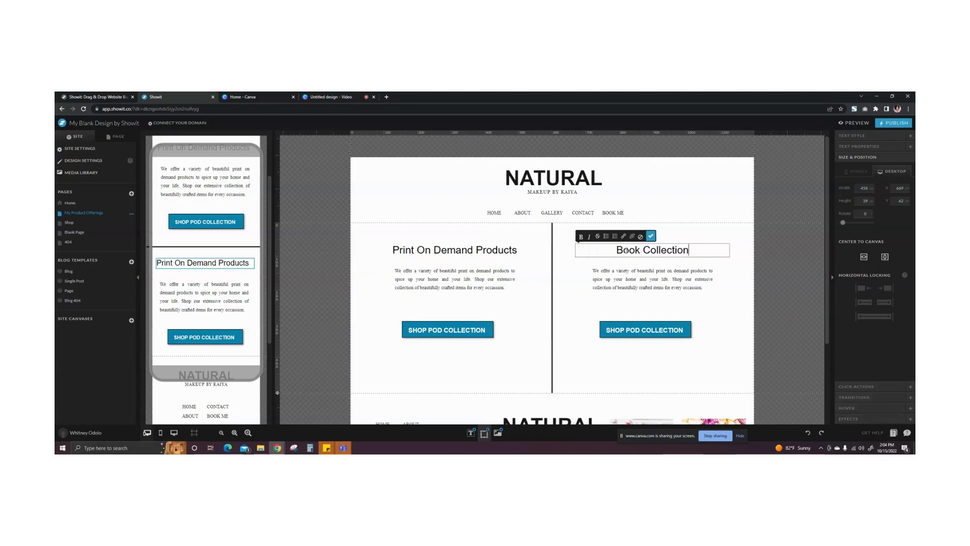
{"action": "left_click", "coordinate": [651, 236]}
- In the Book Collection description's first sentence, replace "print on demand products" with "books" and end it with "with awesome stories."
{"action": "double_click", "coordinate": [660, 274]}
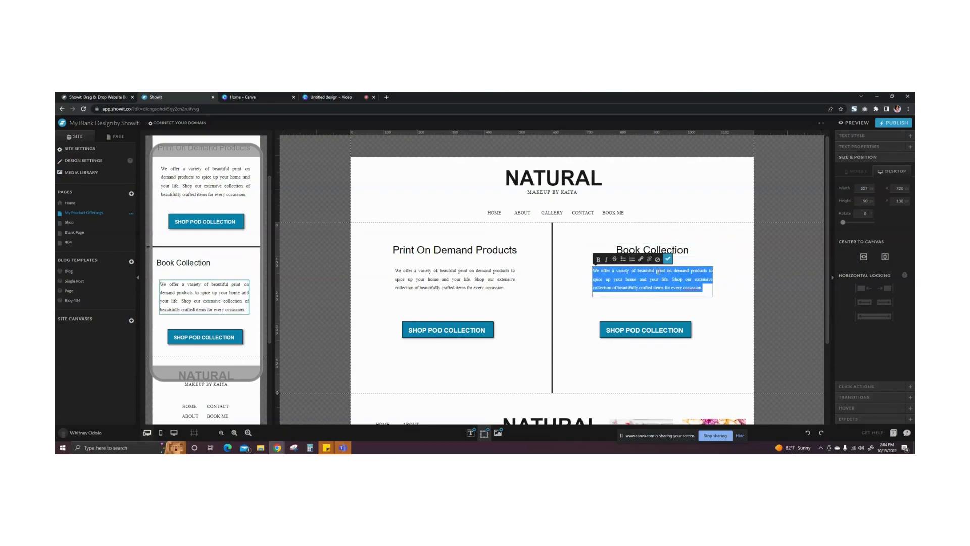
{"action": "left_click_drag", "start_coordinate": [656, 270], "coordinate": [706, 268]}
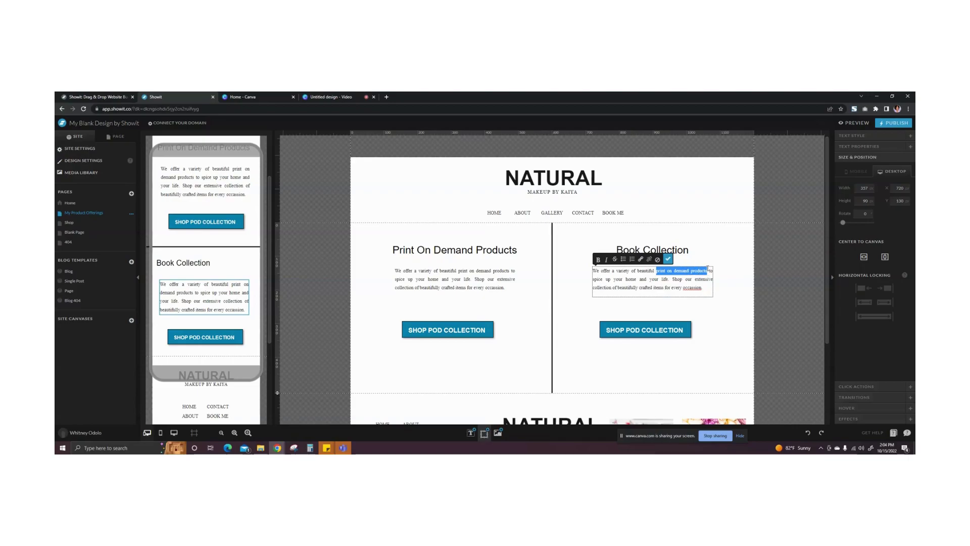
{"action": "type", "text": "books"}
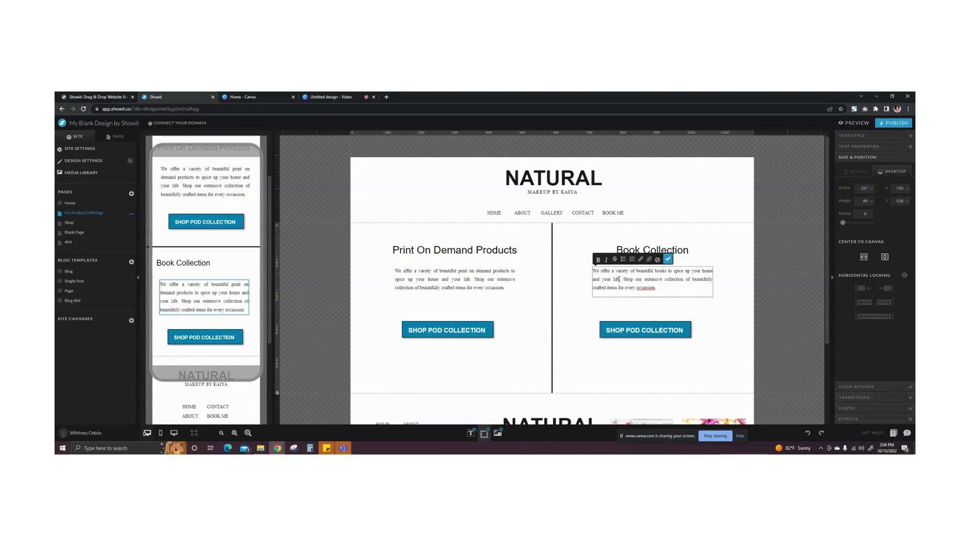
{"action": "type", "text": "with a"}
{"action": "type", "text": "wesome stories"}
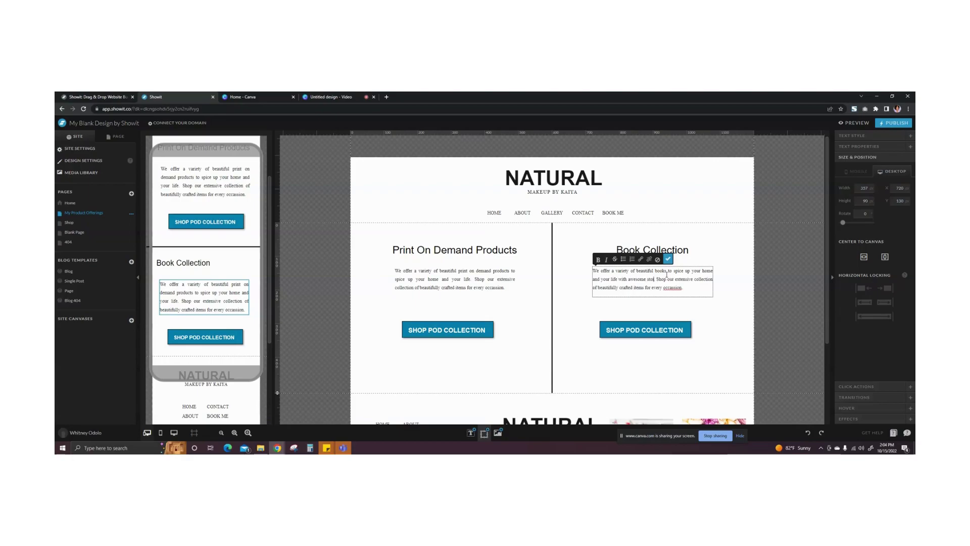
{"action": "type", "text": "."}
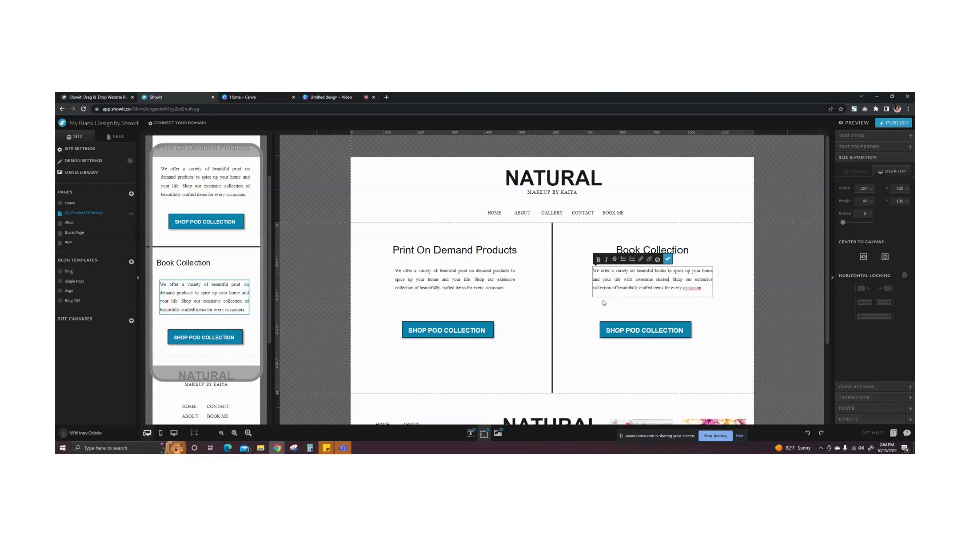
- End the Book Collection description with "crafted books that will take you on a trip." and widen its desktop text box to fit three lines
{"action": "double_click", "coordinate": [664, 288]}
{"action": "type", "text": "books"}
{"action": "double_click", "coordinate": [699, 288]}
{"action": "key", "text": "BackSpace"}
{"action": "type", "text": "that will take you"}
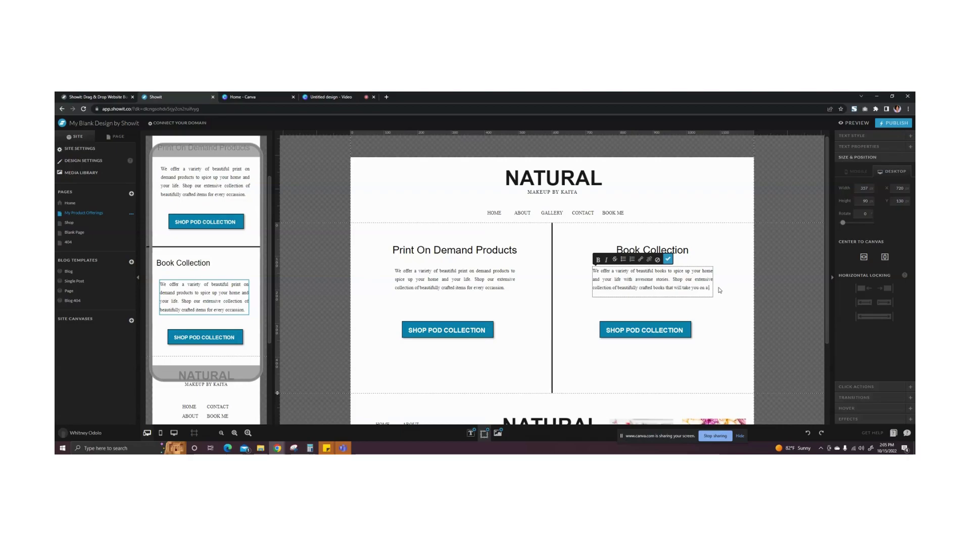
{"action": "type", "text": "trip."}
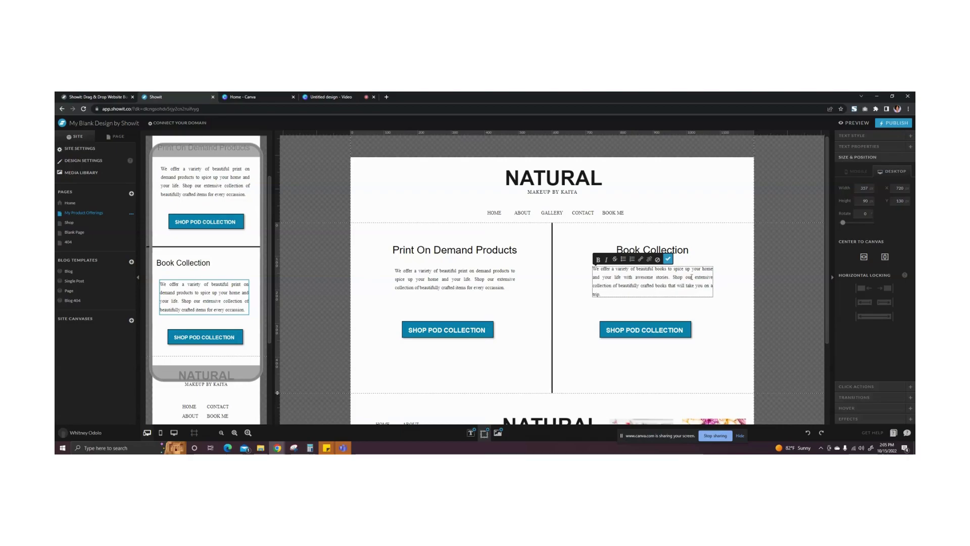
{"action": "left_click", "coordinate": [667, 259]}
{"action": "left_click_drag", "start_coordinate": [714, 281], "coordinate": [718, 282]}
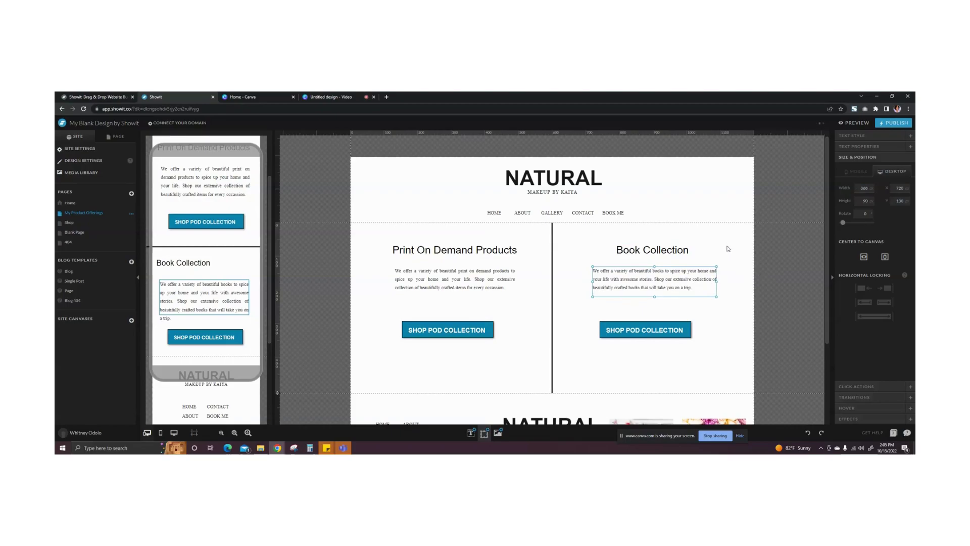
{"action": "left_click", "coordinate": [773, 250]}
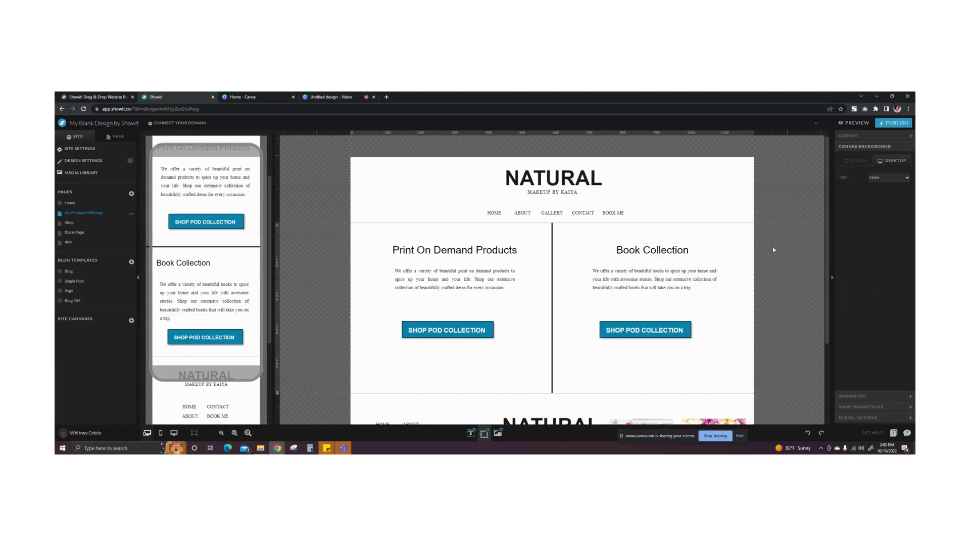
- Change the Book Collection button's label to "SHOP OUR BOOKS"
{"action": "left_click", "coordinate": [660, 330]}
{"action": "double_click", "coordinate": [627, 330]}
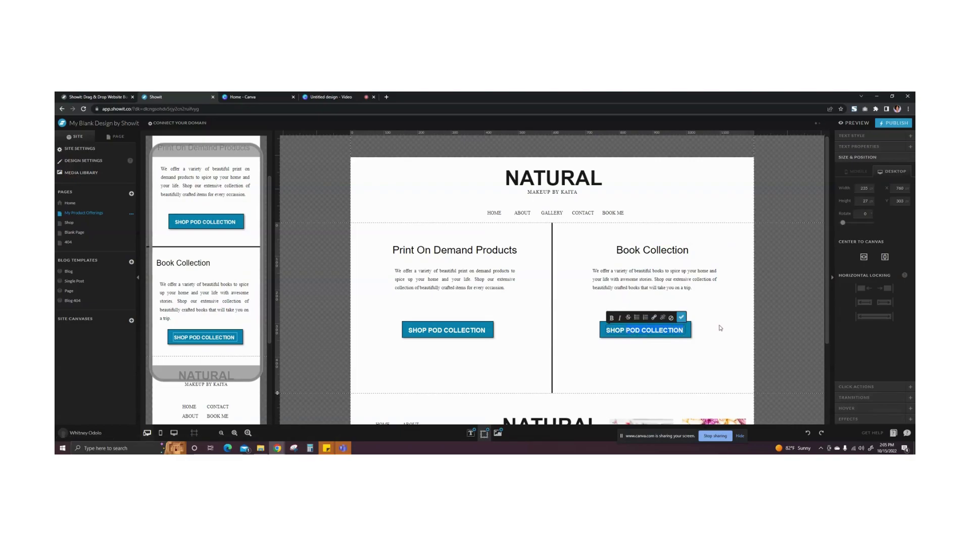
{"action": "type", "text": "our books"}
{"action": "left_click", "coordinate": [681, 316]}
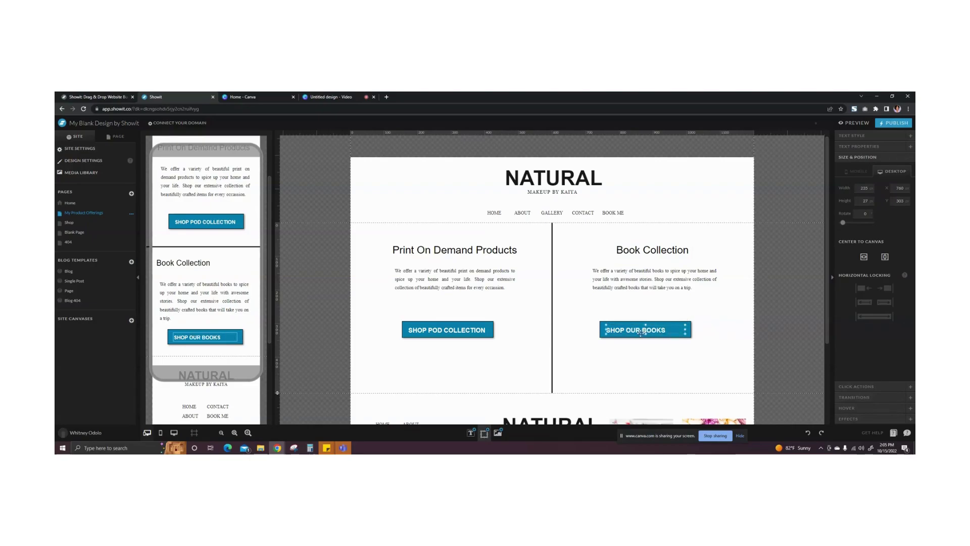
- Center-align the text of both desktop shop buttons, SHOP OUR BOOKS and SHOP POD COLLECTION
{"action": "left_click", "coordinate": [862, 147]}
{"action": "left_click", "coordinate": [860, 137]}
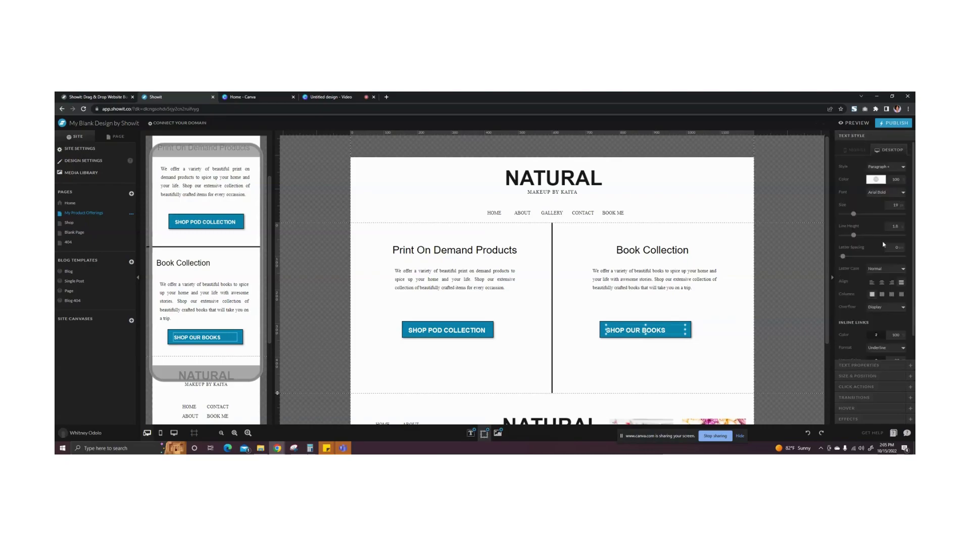
{"action": "left_click", "coordinate": [883, 284]}
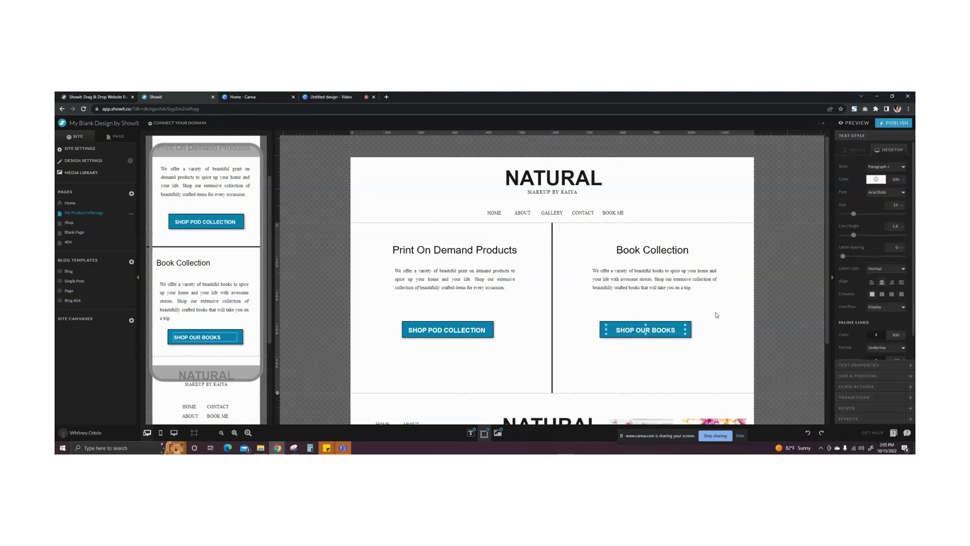
{"action": "left_click", "coordinate": [437, 329]}
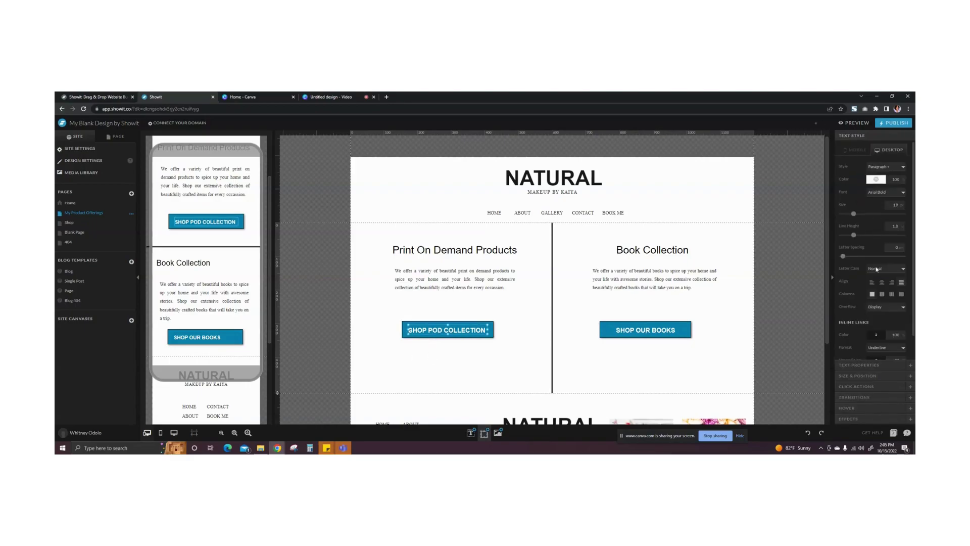
{"action": "left_click", "coordinate": [881, 284]}
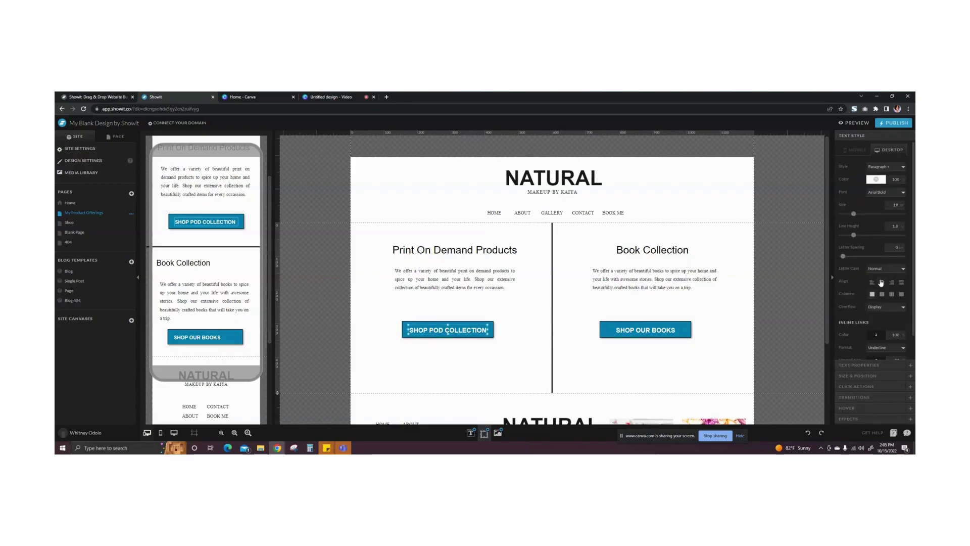
{"action": "left_click", "coordinate": [517, 310]}
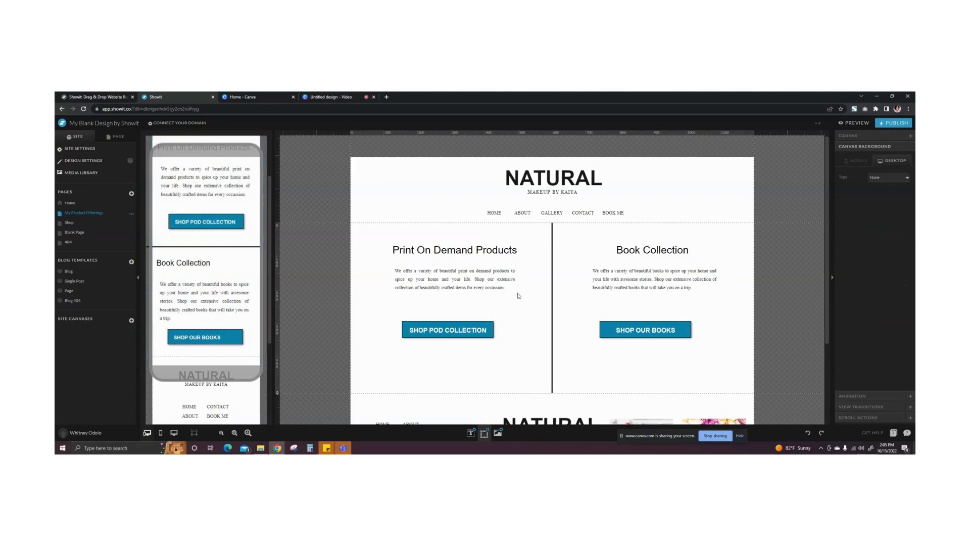
- Center-align the text of the SHOP OUR BOOKS and SHOP POD COLLECTION buttons in the mobile layout
{"action": "left_click", "coordinate": [631, 328]}
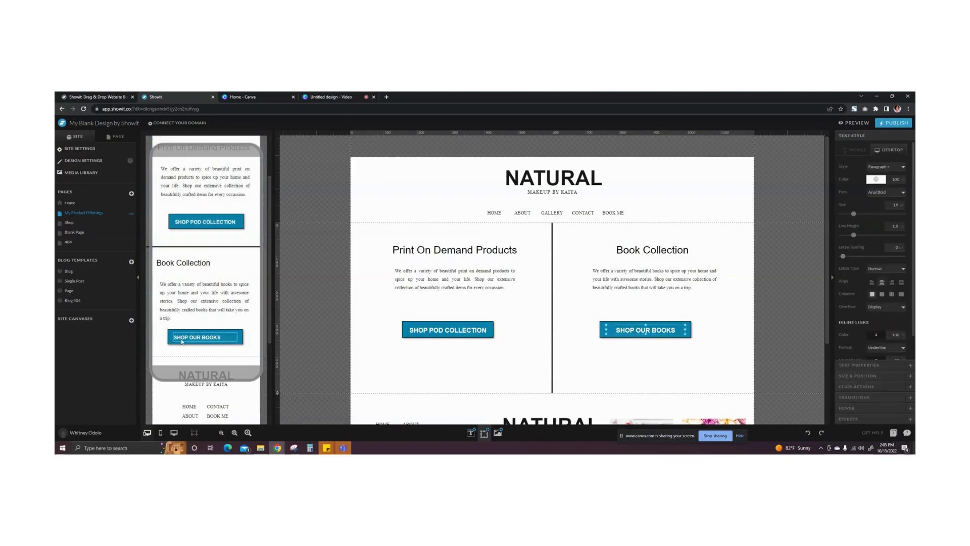
{"action": "left_click", "coordinate": [200, 353]}
{"action": "left_click", "coordinate": [202, 336]}
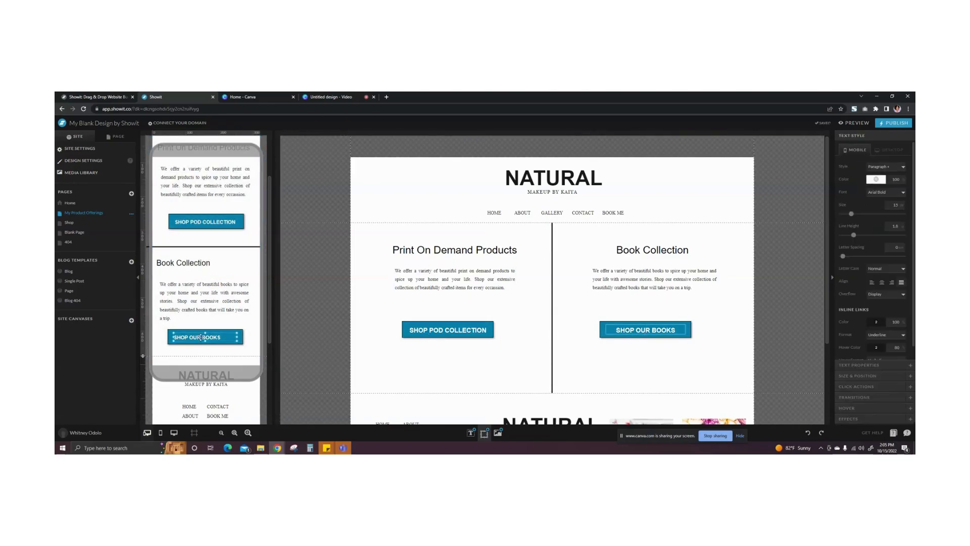
{"action": "left_click", "coordinate": [883, 284]}
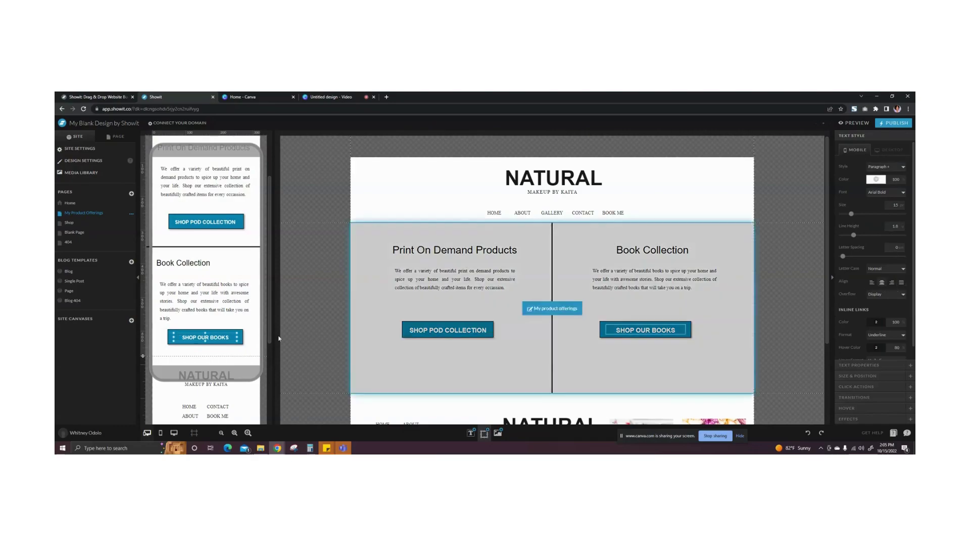
{"action": "left_click", "coordinate": [210, 221]}
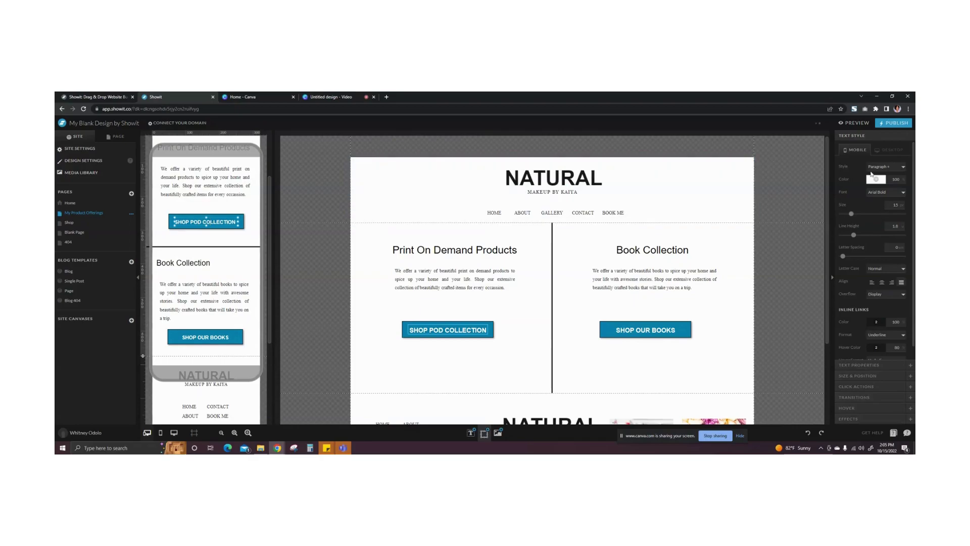
{"action": "left_click", "coordinate": [882, 283]}
{"action": "left_click", "coordinate": [656, 366]}
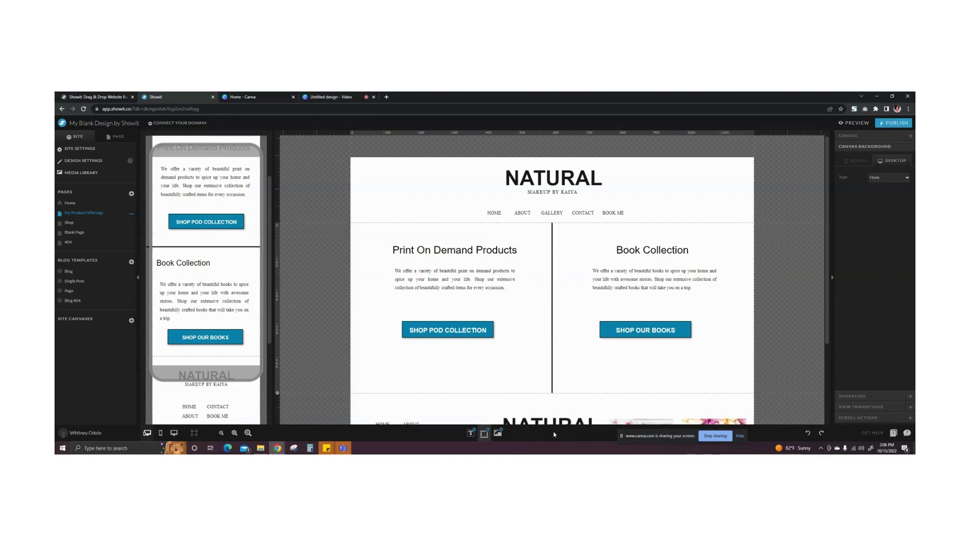
{"action": "left_click", "coordinate": [498, 433]}
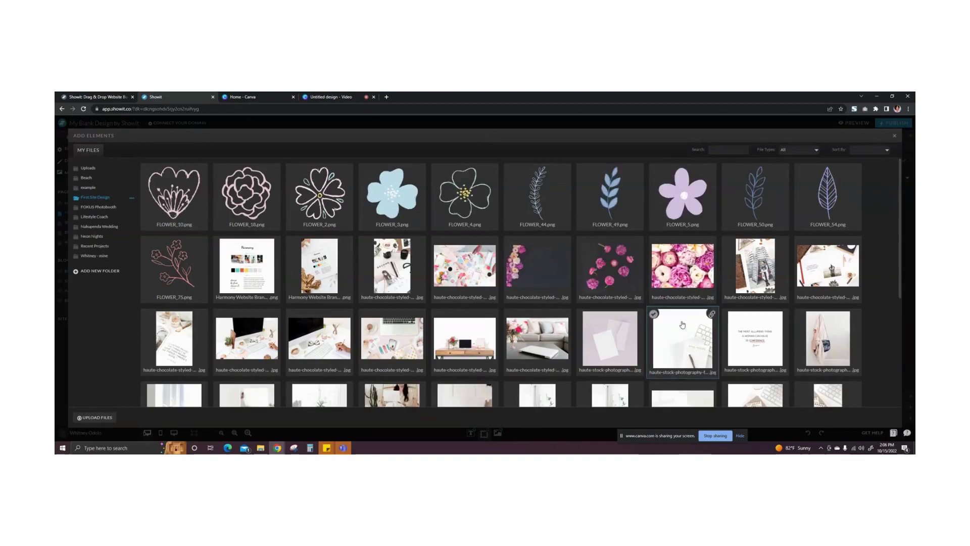
{"action": "left_click", "coordinate": [786, 277]}
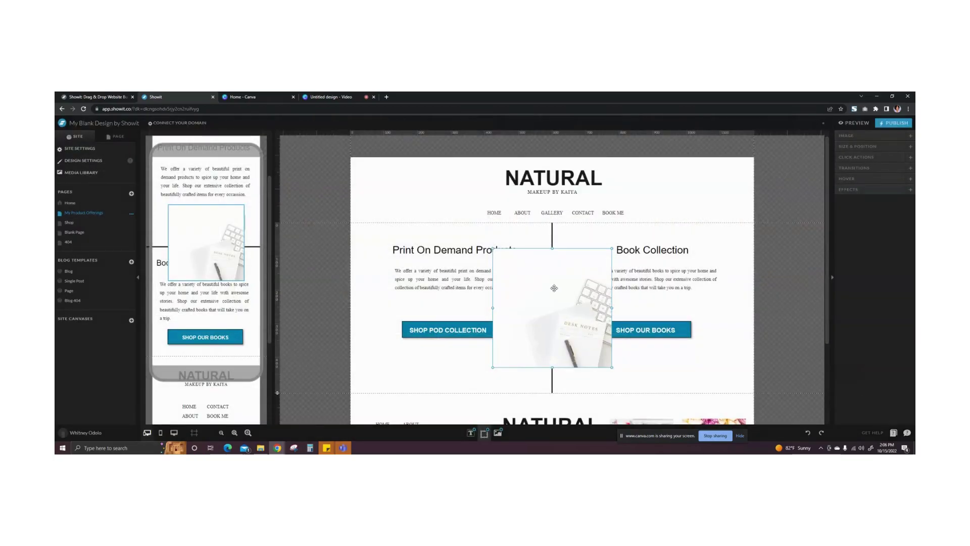
{"action": "left_click_drag", "start_coordinate": [556, 287], "coordinate": [413, 263]}
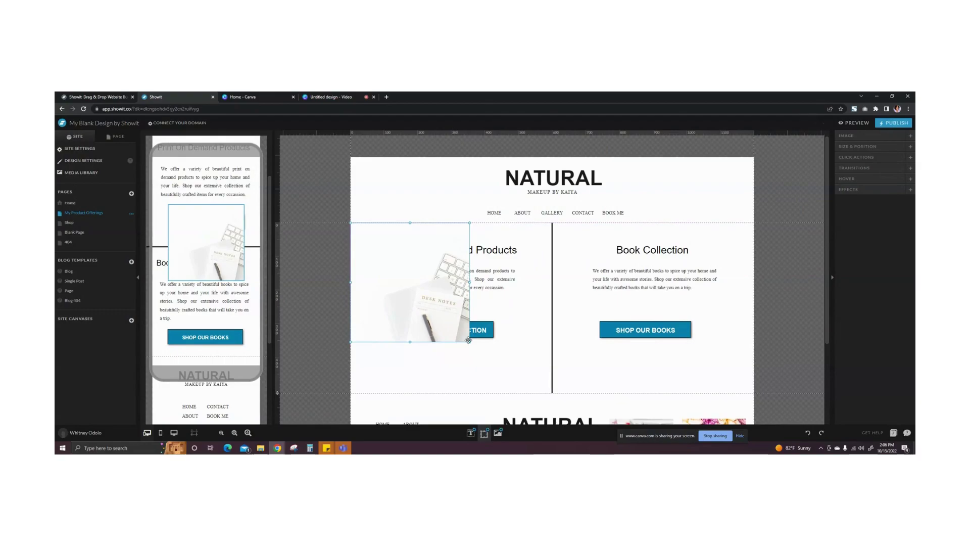
{"action": "left_click", "coordinate": [807, 434]}
{"action": "left_click", "coordinate": [807, 433]}
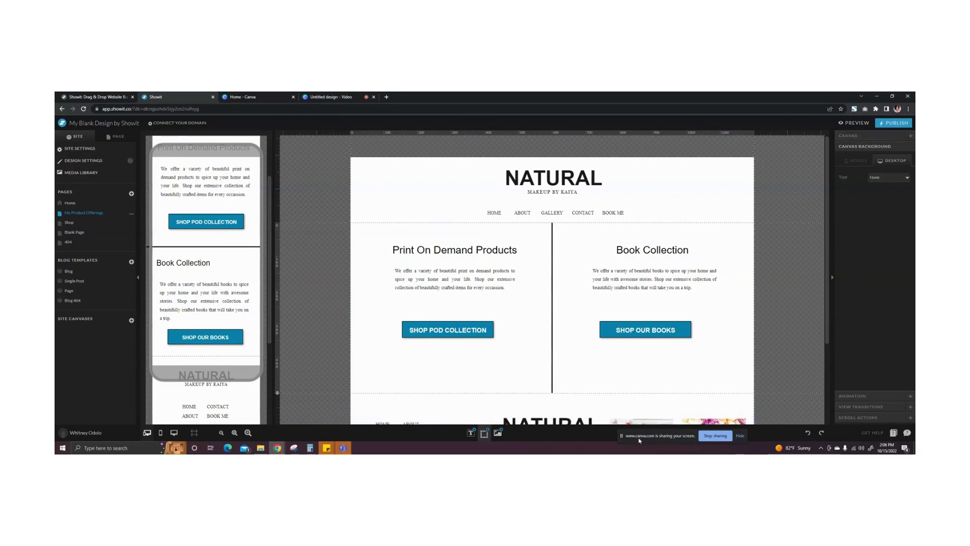
- Add the white Desk Notes and keyboard photo and enlarge it to fill the desktop Print On Demand half up to the vertical divider
{"action": "left_click", "coordinate": [498, 434]}
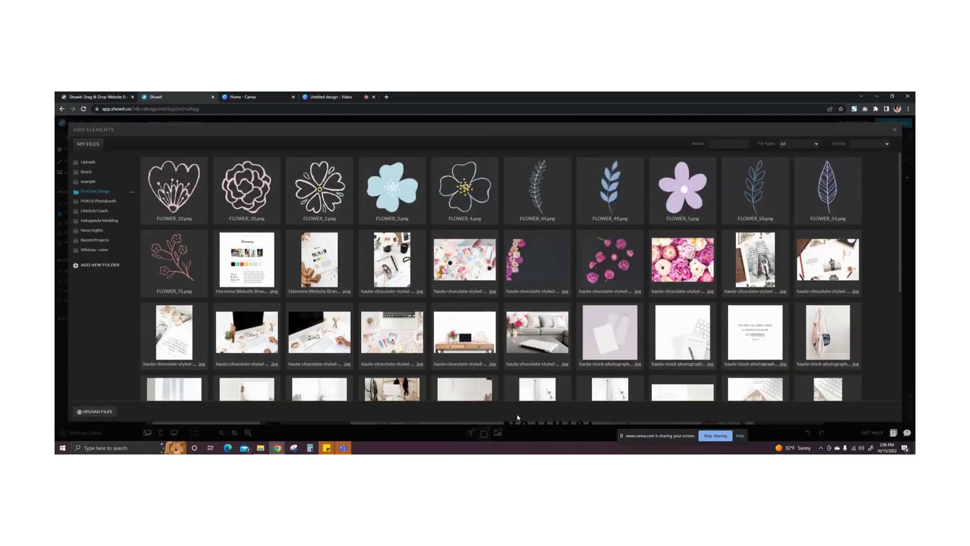
{"action": "left_click", "coordinate": [679, 332]}
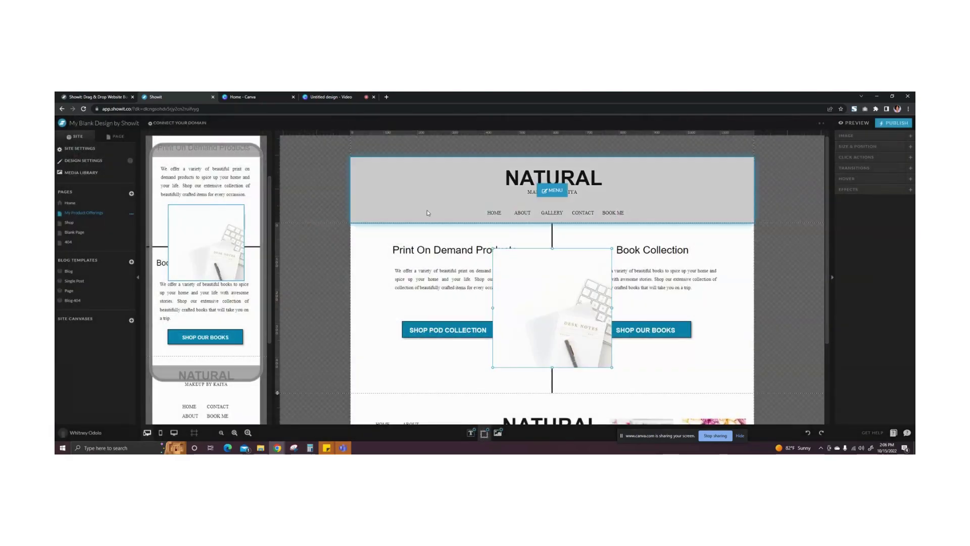
{"action": "left_click_drag", "start_coordinate": [555, 262], "coordinate": [410, 246]}
{"action": "left_click_drag", "start_coordinate": [470, 345], "coordinate": [552, 397]}
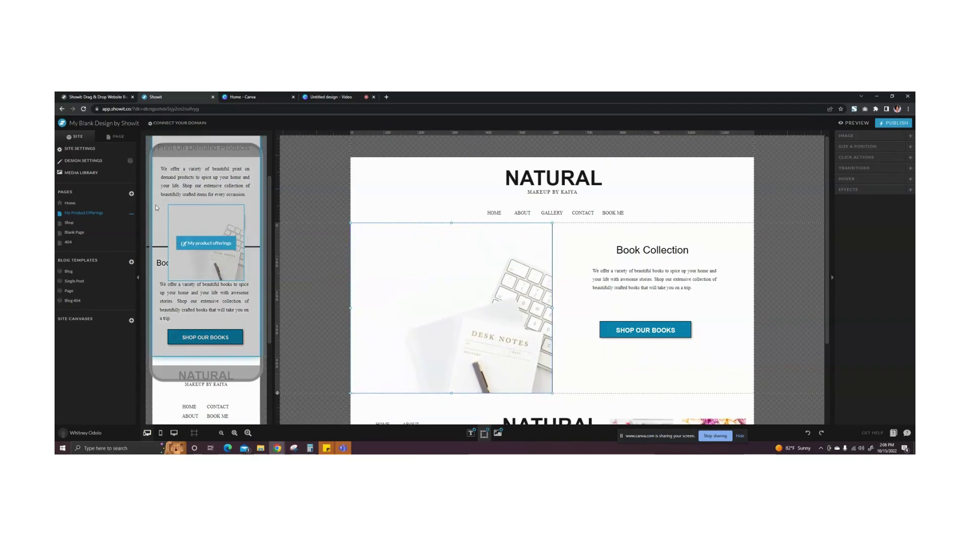
- Position and enlarge the Desk Notes photo in the mobile layout to fill the Print On Demand area above the horizontal divider
{"action": "left_click", "coordinate": [202, 299]}
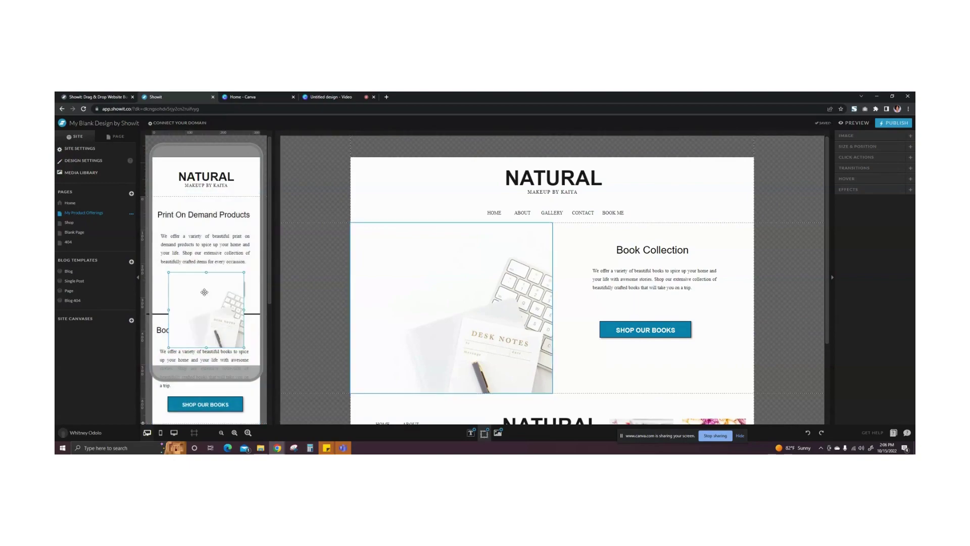
{"action": "left_click_drag", "start_coordinate": [202, 300], "coordinate": [185, 225]}
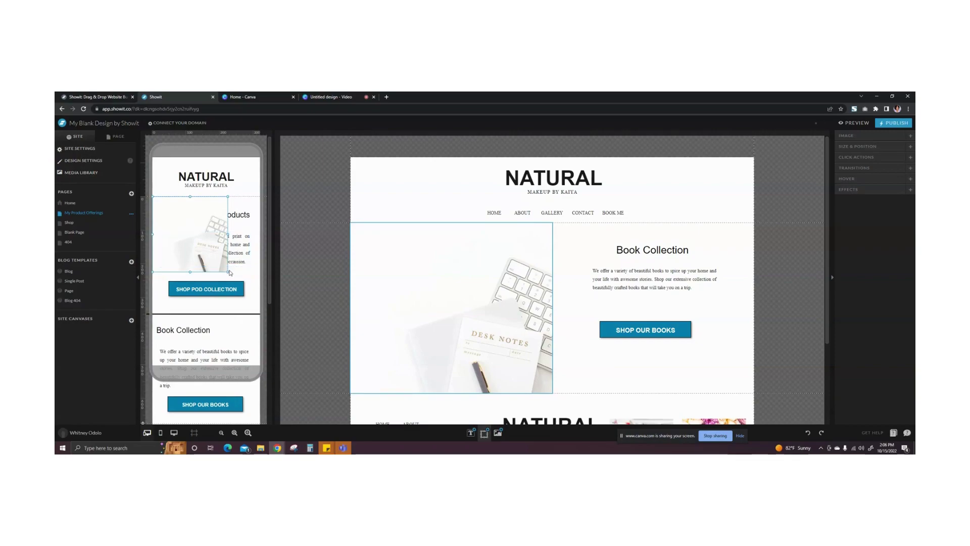
{"action": "left_click_drag", "start_coordinate": [228, 272], "coordinate": [260, 314]}
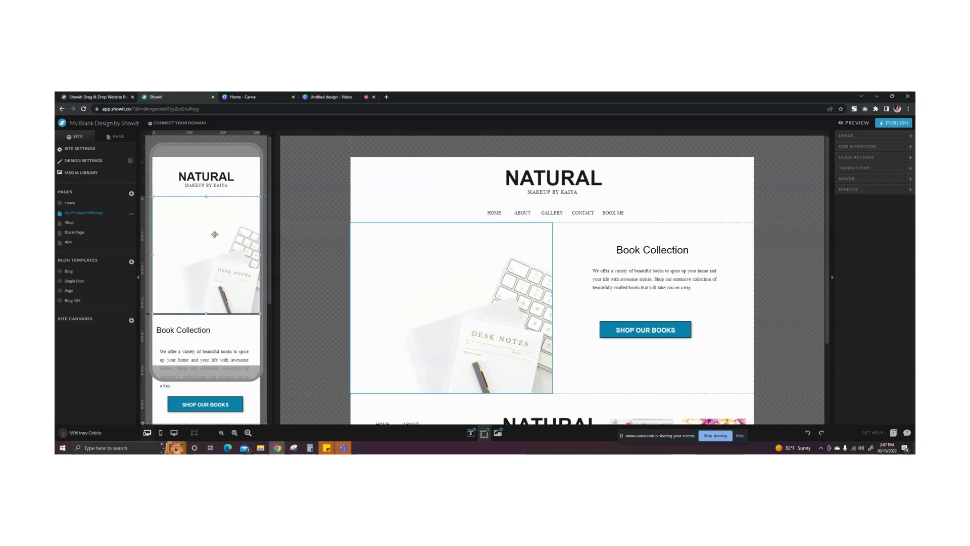
{"action": "left_click", "coordinate": [235, 321]}
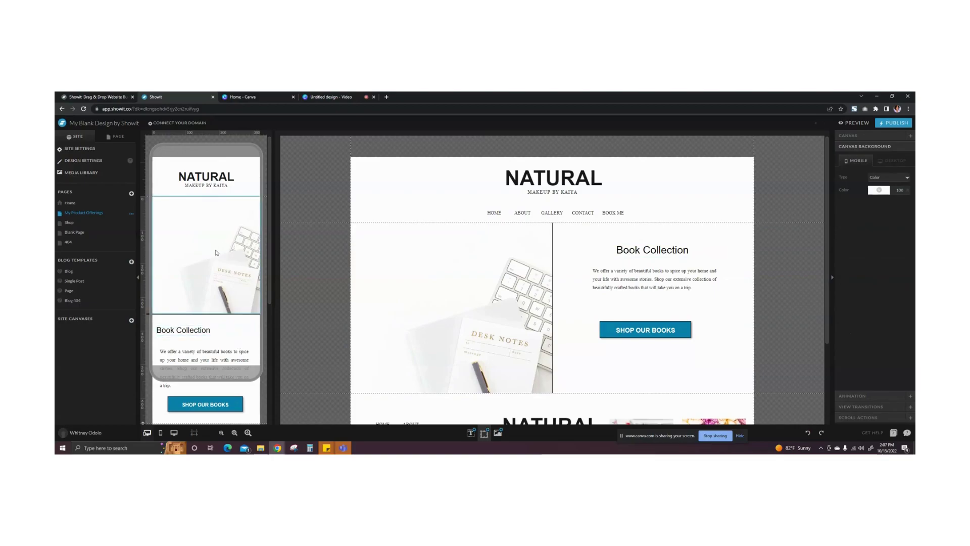
- Move the Desk Notes photo to the bottom of the canvas's layer order, behind the text, button and divider line
{"action": "left_click", "coordinate": [202, 231]}
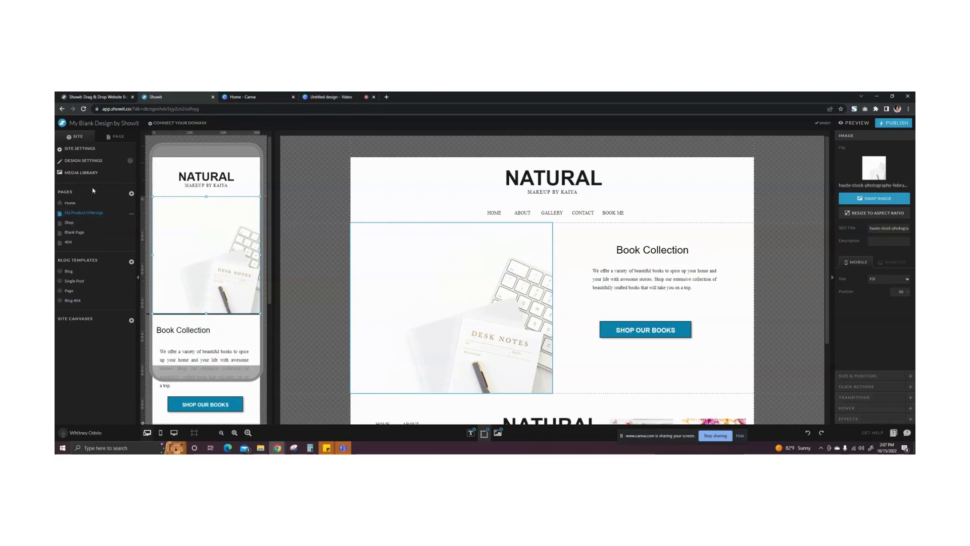
{"action": "left_click", "coordinate": [112, 139]}
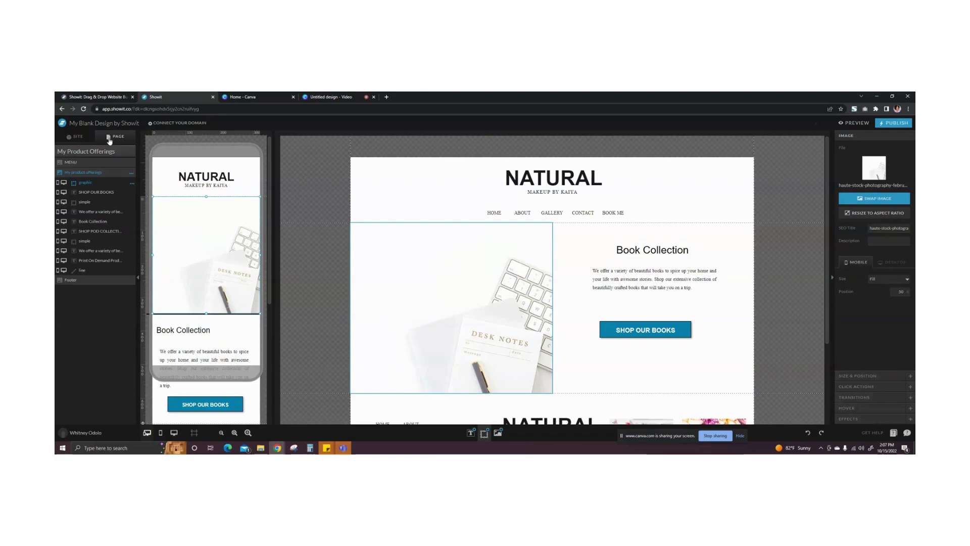
{"action": "left_click_drag", "start_coordinate": [85, 202], "coordinate": [92, 272]}
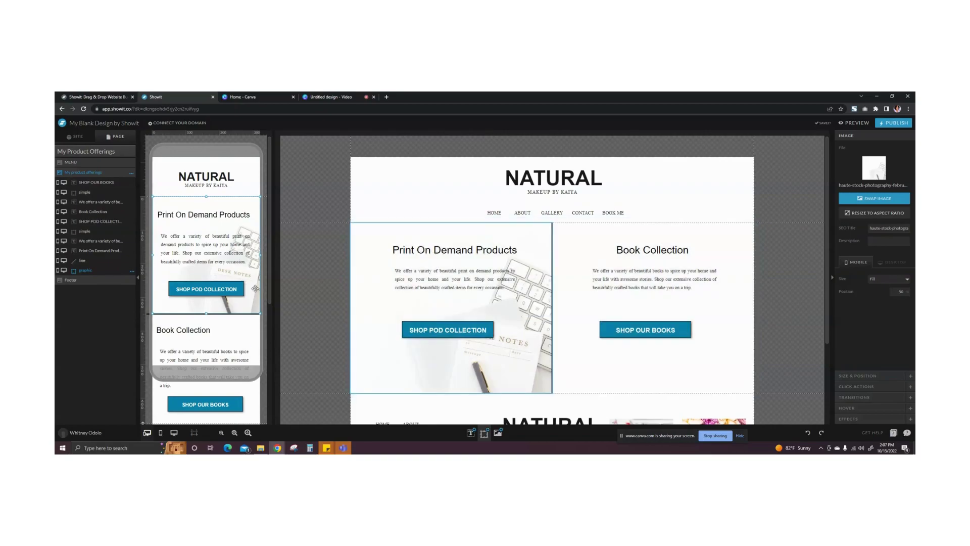
- Enlarge the desktop Desk Notes photo slightly past the vertical divider and the canvas's lower edge
{"action": "left_click", "coordinate": [470, 352]}
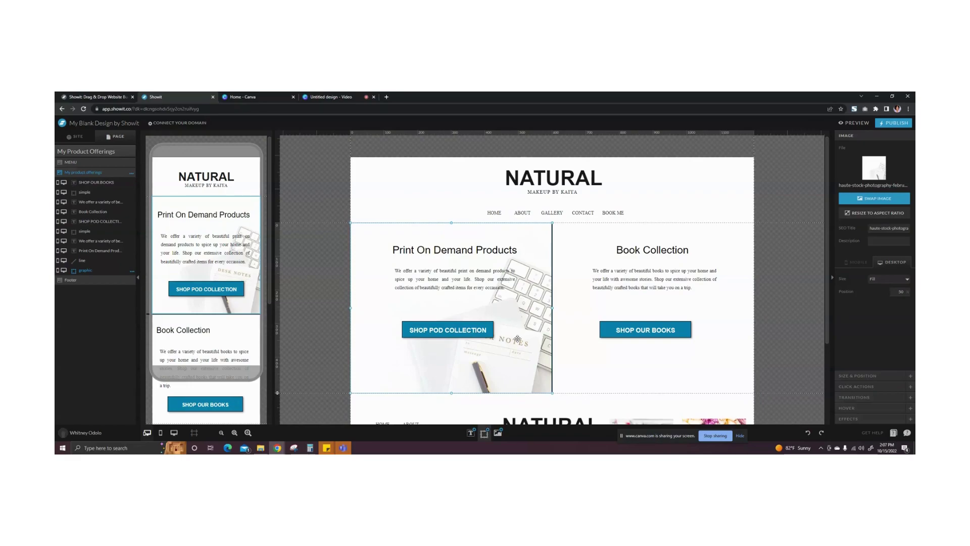
{"action": "left_click_drag", "start_coordinate": [552, 392], "coordinate": [571, 407]}
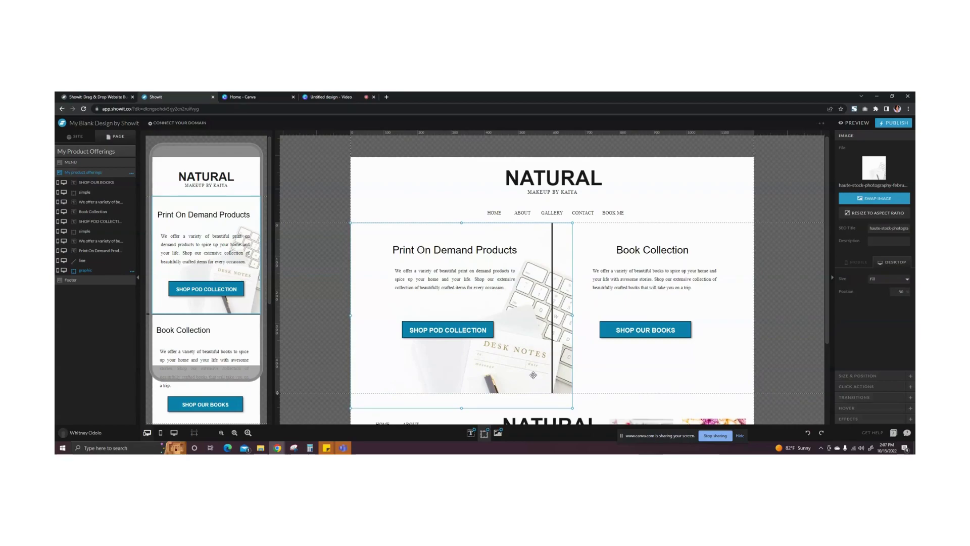
{"action": "left_click", "coordinate": [593, 370]}
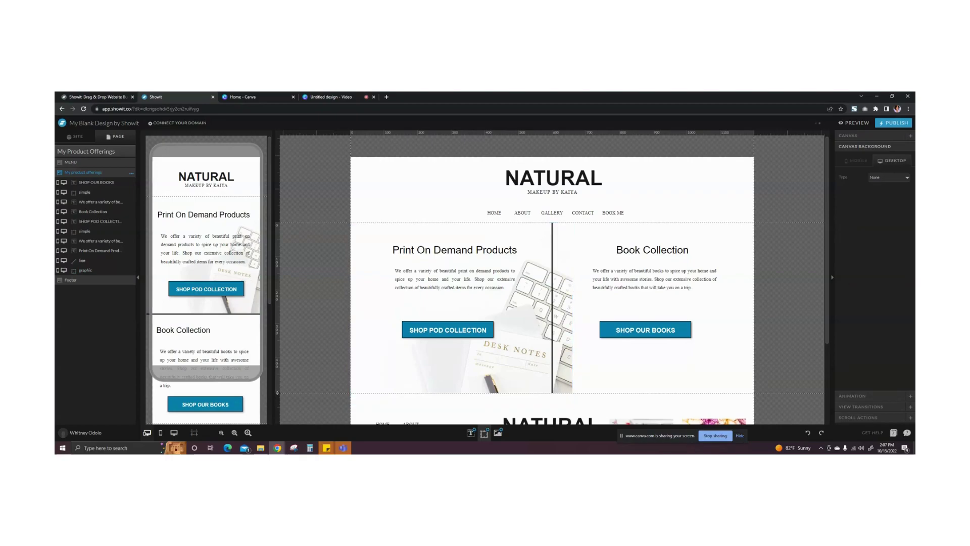
- Add the beige notebooks, spiral notepads and keyboard photo and enlarge it to fill the desktop Book Collection half beside the vertical divider
{"action": "left_click", "coordinate": [498, 433]}
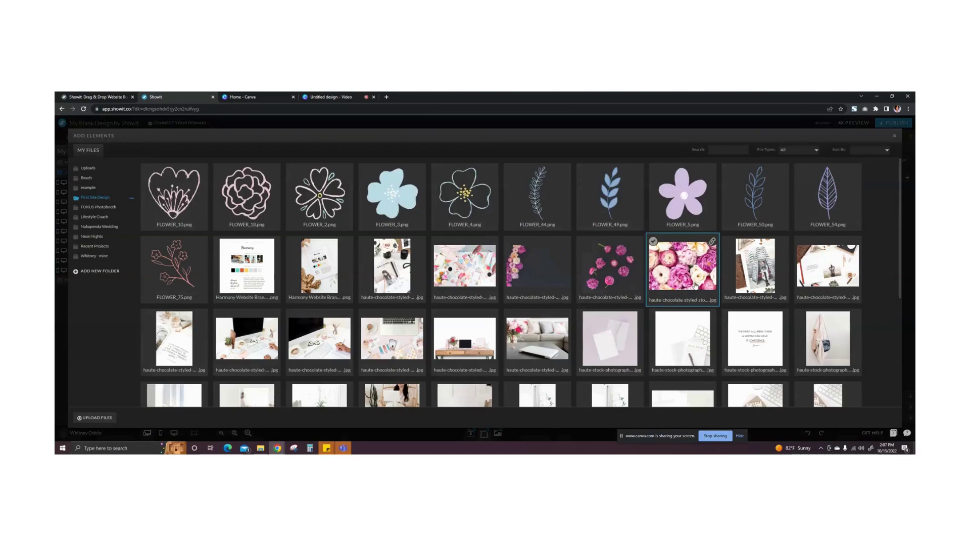
{"action": "scroll", "coordinate": [695, 286], "scroll_direction": "down", "scroll_amount": 2}
{"action": "scroll", "coordinate": [696, 286], "scroll_direction": "down", "scroll_amount": 1}
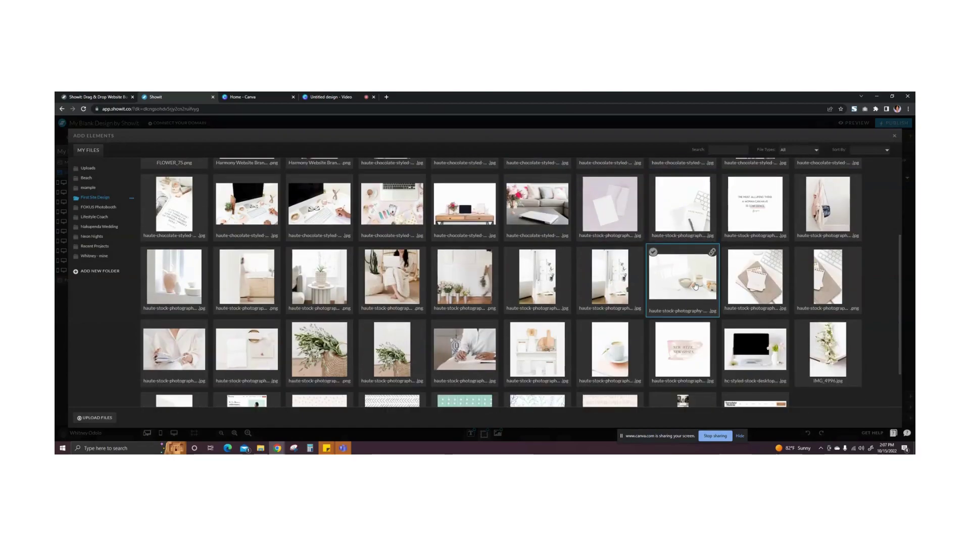
{"action": "scroll", "coordinate": [539, 303], "scroll_direction": "down", "scroll_amount": 1}
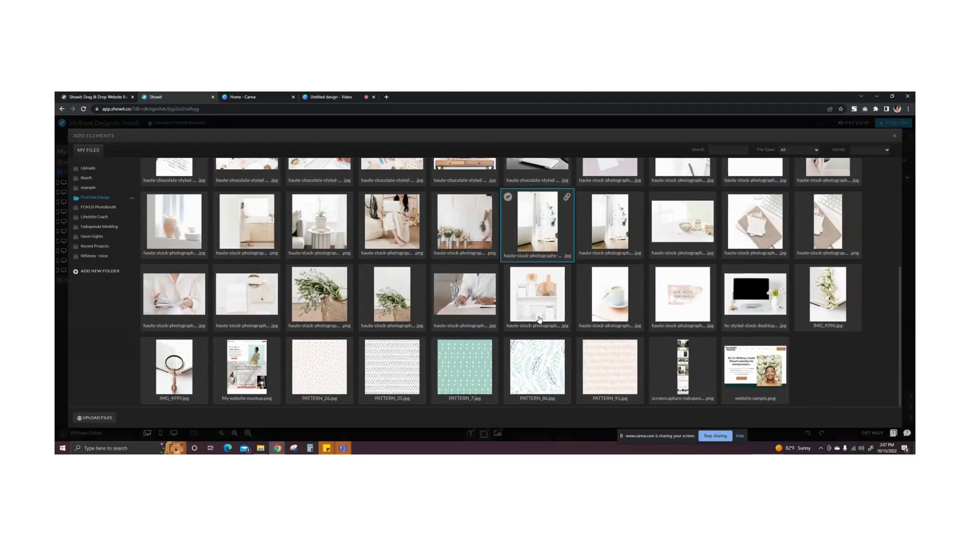
{"action": "scroll", "coordinate": [649, 316], "scroll_direction": "up", "scroll_amount": 1}
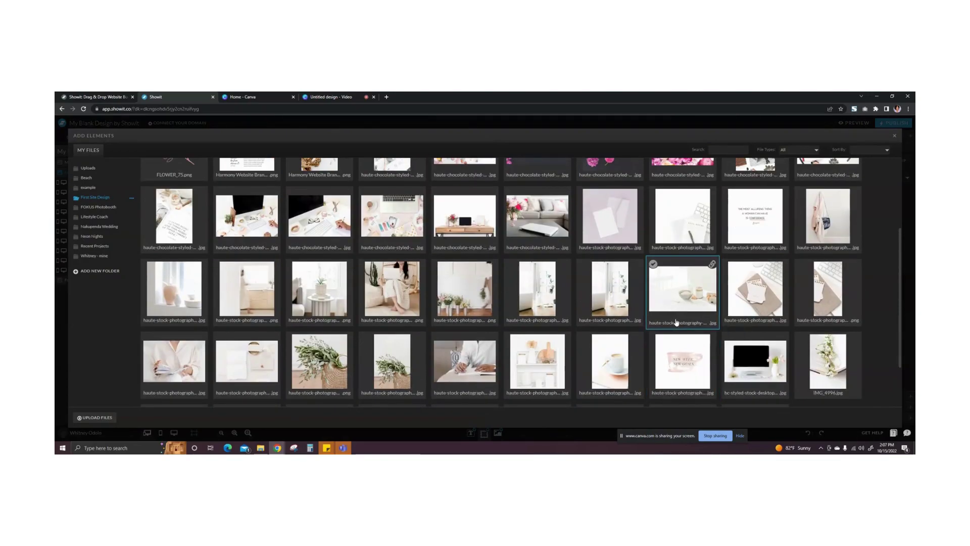
{"action": "scroll", "coordinate": [677, 322], "scroll_direction": "up", "scroll_amount": 1}
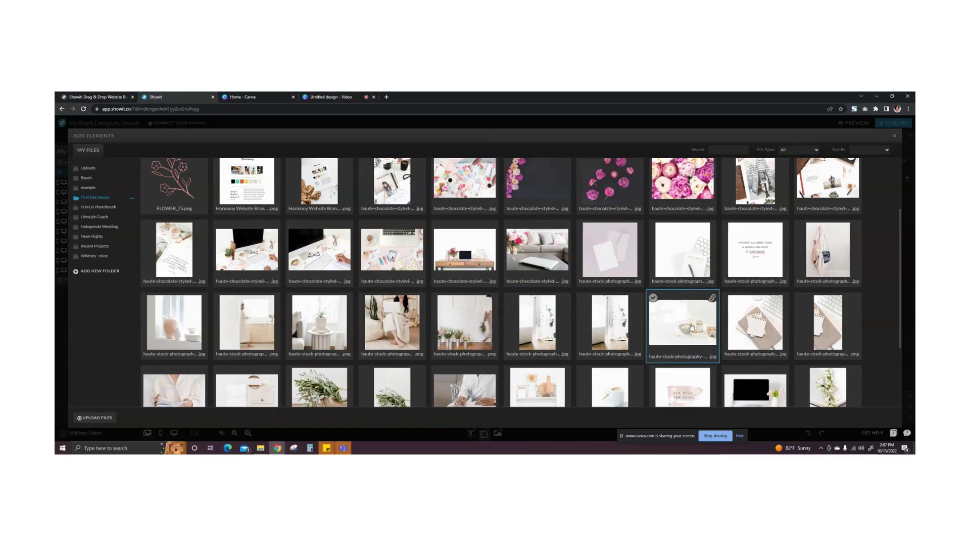
{"action": "left_click", "coordinate": [752, 321]}
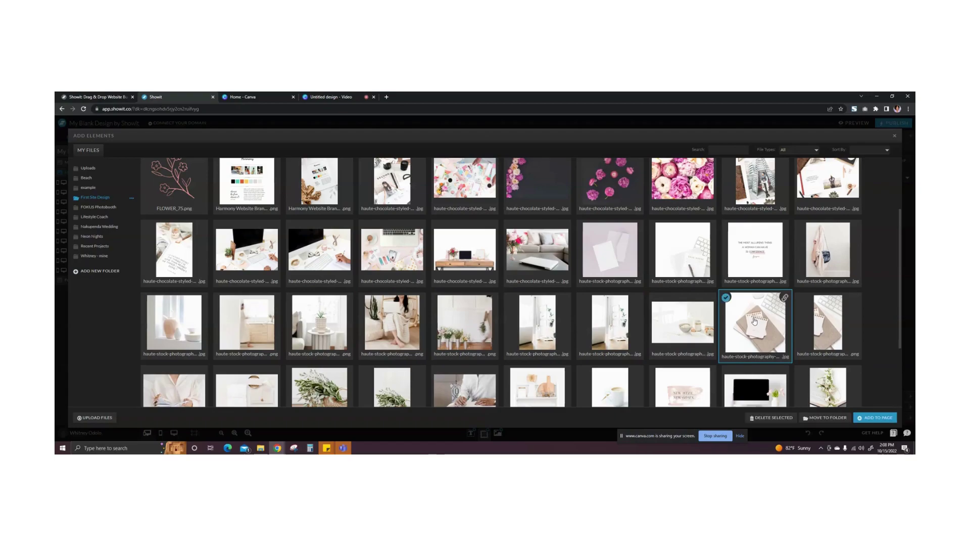
{"action": "left_click", "coordinate": [878, 419]}
{"action": "left_click_drag", "start_coordinate": [614, 278], "coordinate": [630, 284]}
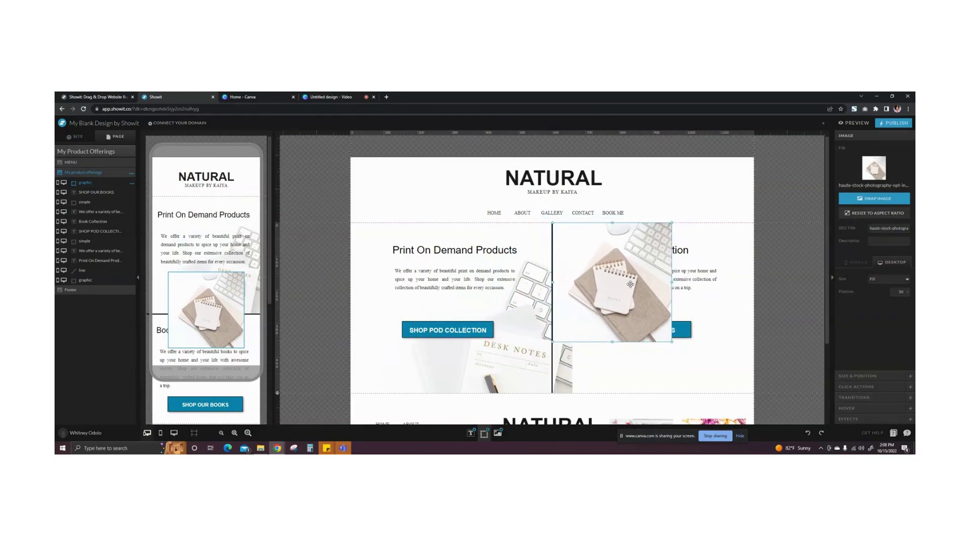
{"action": "left_click_drag", "start_coordinate": [673, 343], "coordinate": [758, 398]}
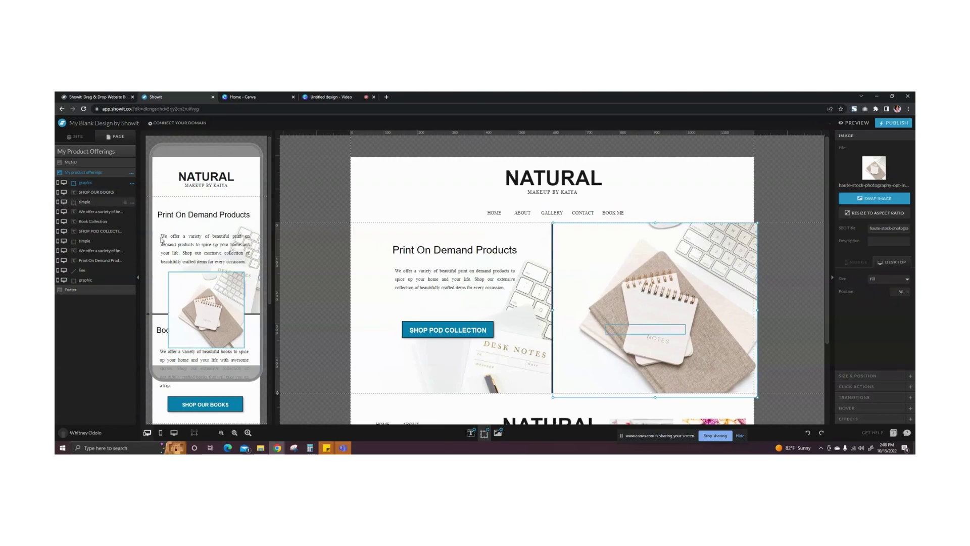
- Fit the notebooks photo to the mobile Book Collection area and move its layer behind the text, buttons and divider line
{"action": "scroll", "coordinate": [201, 211], "scroll_direction": "down", "scroll_amount": 2}
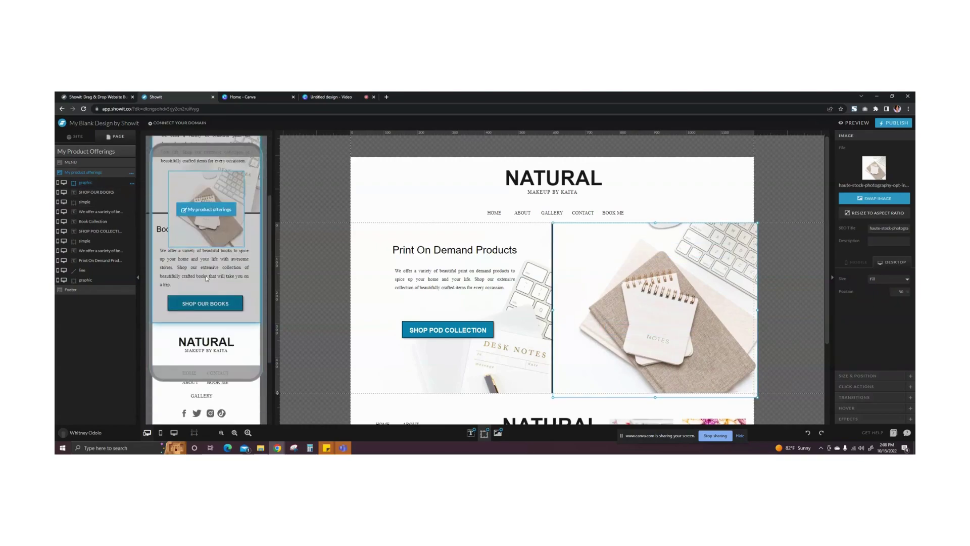
{"action": "left_click", "coordinate": [201, 208]}
{"action": "left_click_drag", "start_coordinate": [201, 208], "coordinate": [185, 246]}
{"action": "left_click_drag", "start_coordinate": [226, 289], "coordinate": [266, 323]}
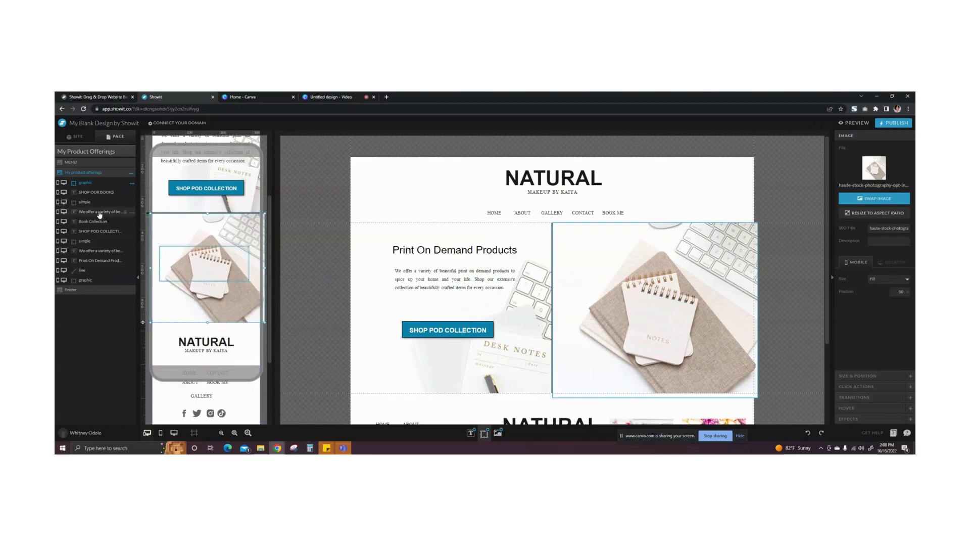
{"action": "left_click_drag", "start_coordinate": [104, 184], "coordinate": [96, 282]}
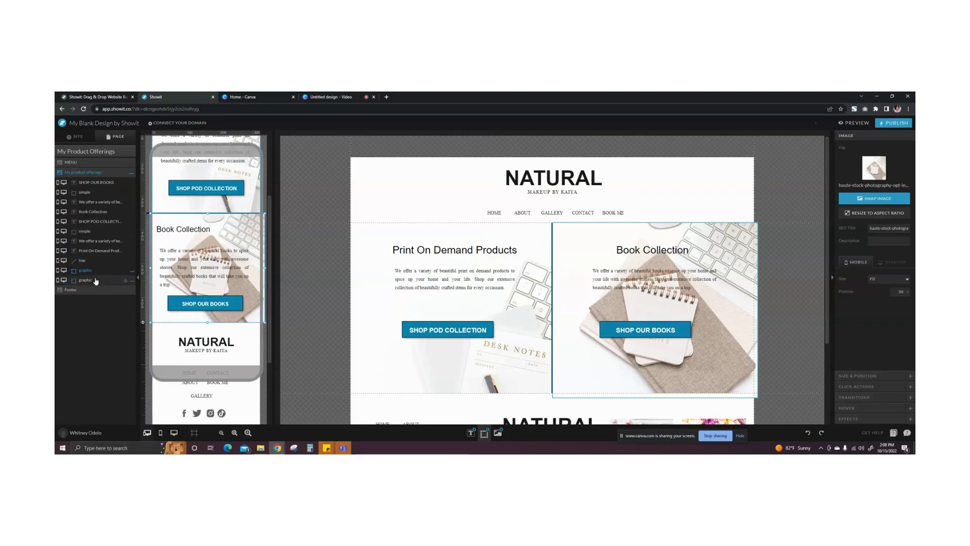
{"action": "left_click", "coordinate": [768, 186]}
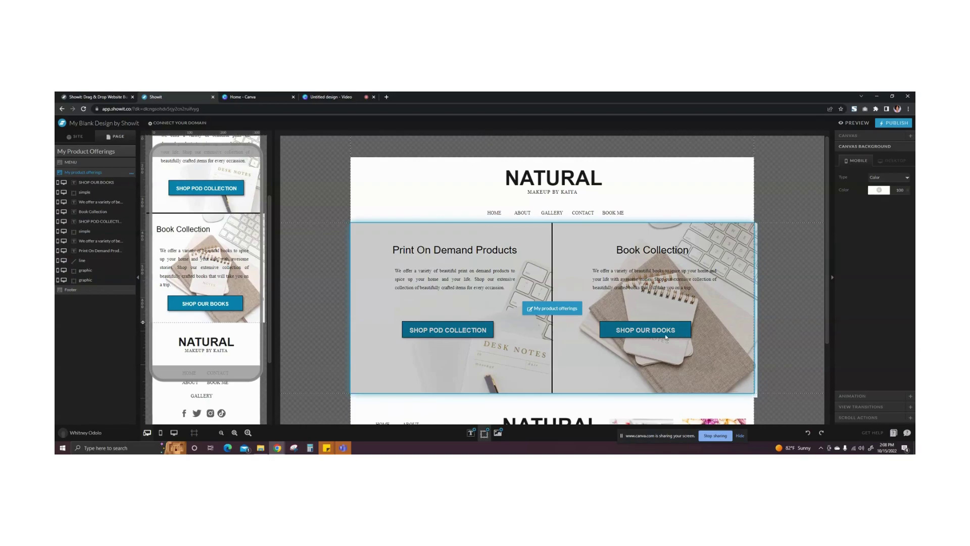
- Try enlarging the desktop notebooks photo far beyond the canvas's outer and lower edges, and undo the enlargement
{"action": "left_click", "coordinate": [613, 373]}
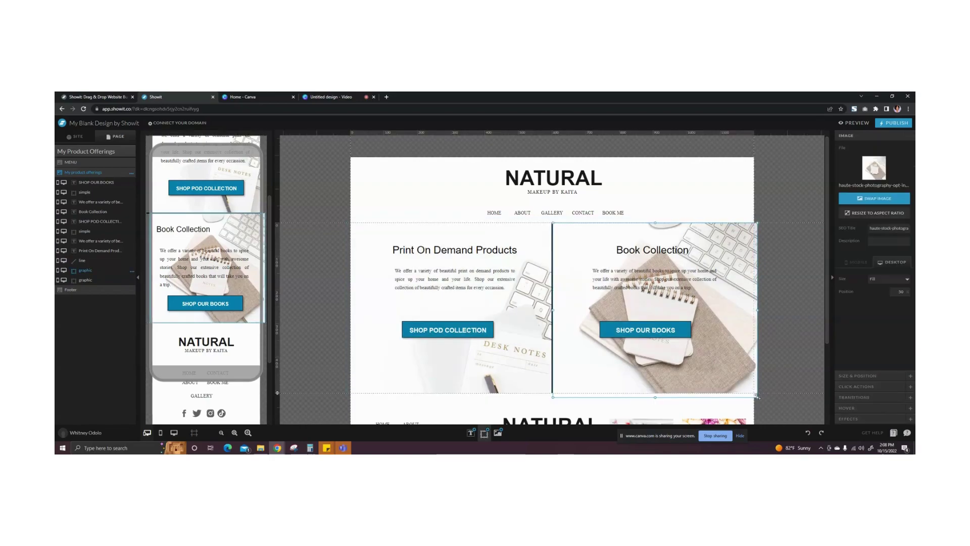
{"action": "left_click_drag", "start_coordinate": [757, 397], "coordinate": [855, 453]}
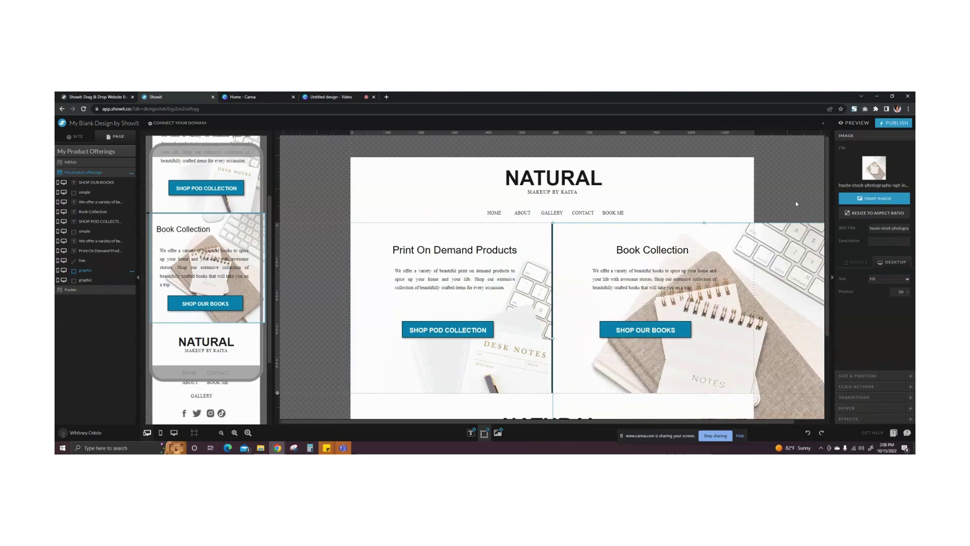
{"action": "left_click", "coordinate": [782, 195]}
{"action": "scroll", "coordinate": [782, 198], "scroll_direction": "down", "scroll_amount": 2}
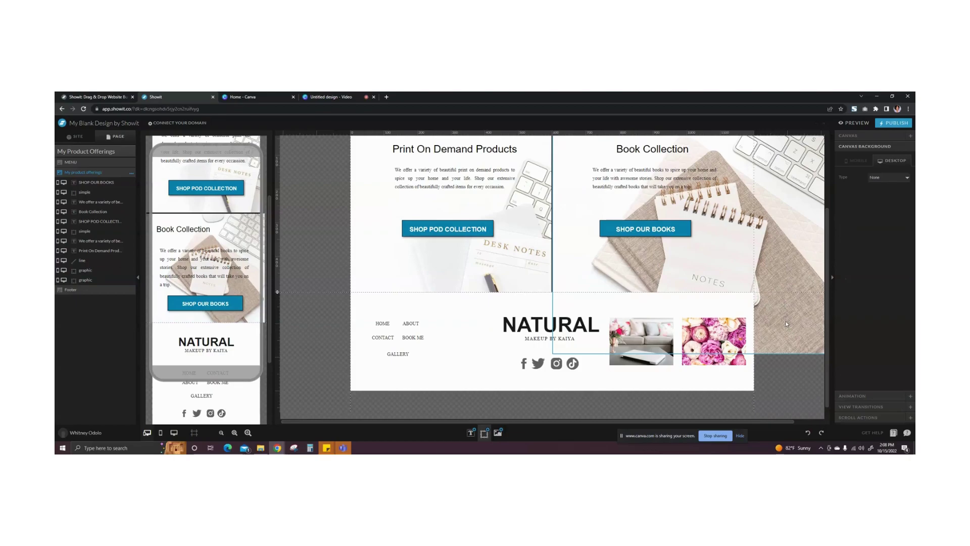
{"action": "key", "text": "ctrl+z"}
{"action": "left_click", "coordinate": [785, 242]}
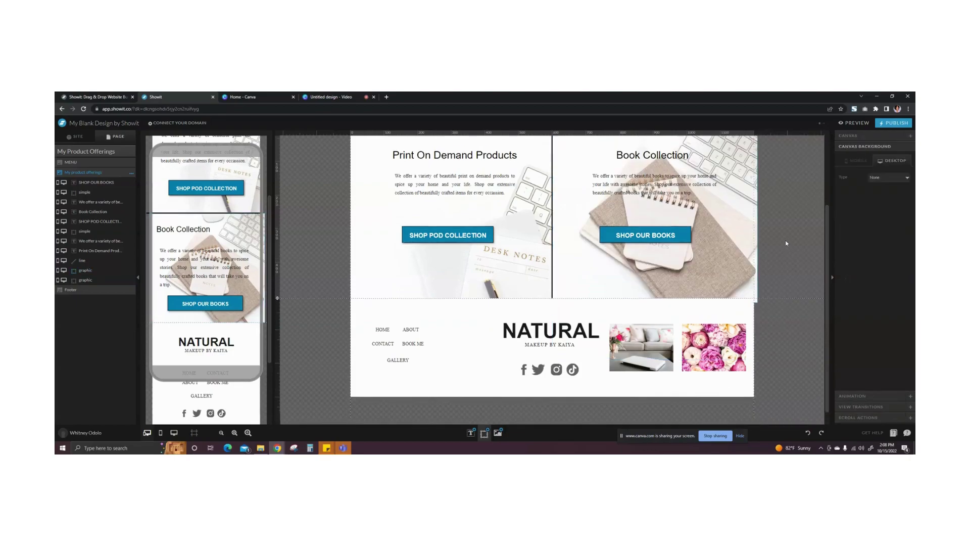
{"action": "scroll", "coordinate": [784, 242], "scroll_direction": "up", "scroll_amount": 2}
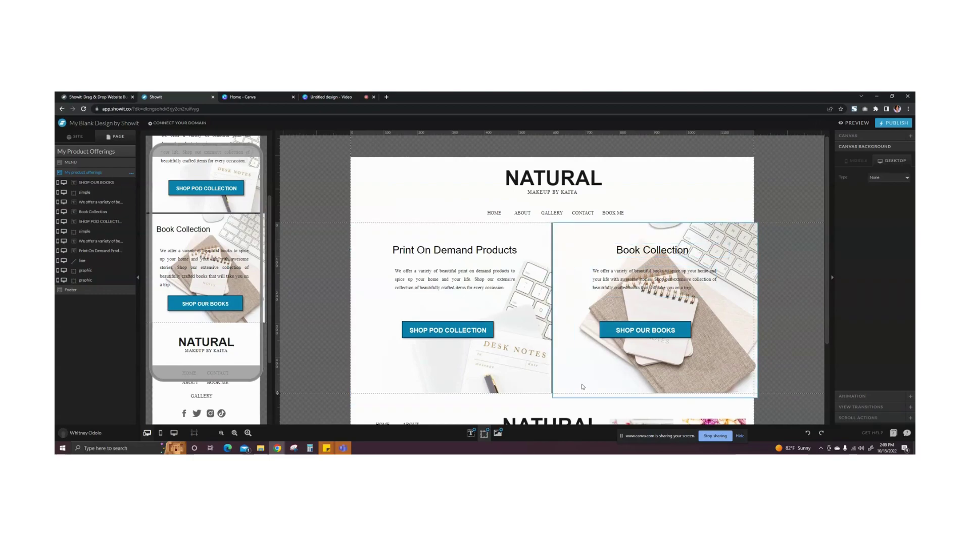
- Centre-align the Book Collection and Print On Demand Products headings in the mobile layout
{"action": "left_click", "coordinate": [652, 250]}
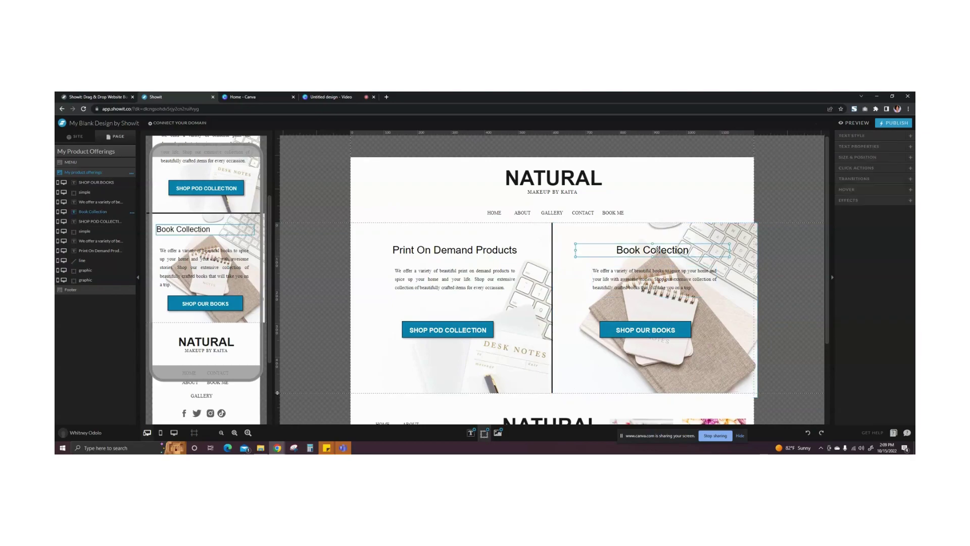
{"action": "left_click", "coordinate": [792, 188]}
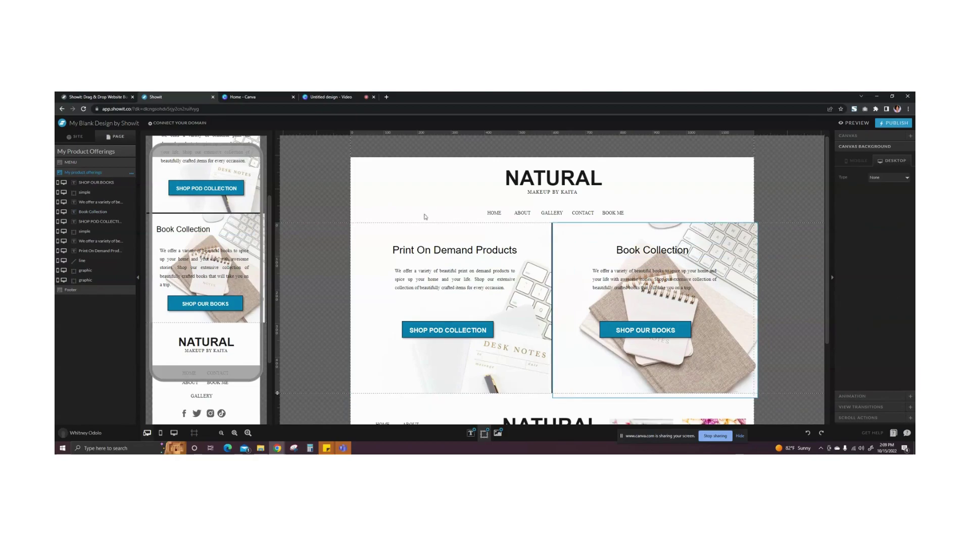
{"action": "scroll", "coordinate": [221, 295], "scroll_direction": "up", "scroll_amount": 3}
{"action": "scroll", "coordinate": [221, 295], "scroll_direction": "down", "scroll_amount": 2}
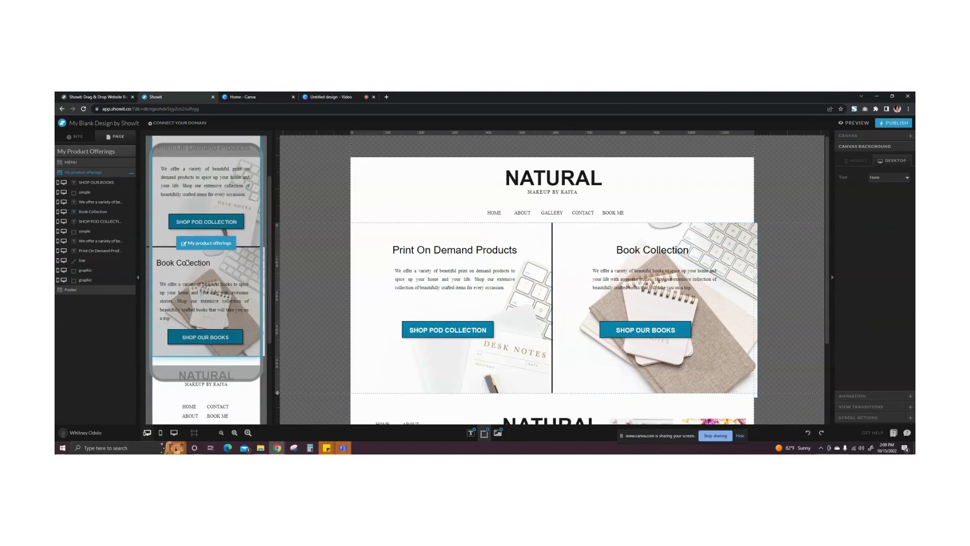
{"action": "left_click", "coordinate": [188, 263]}
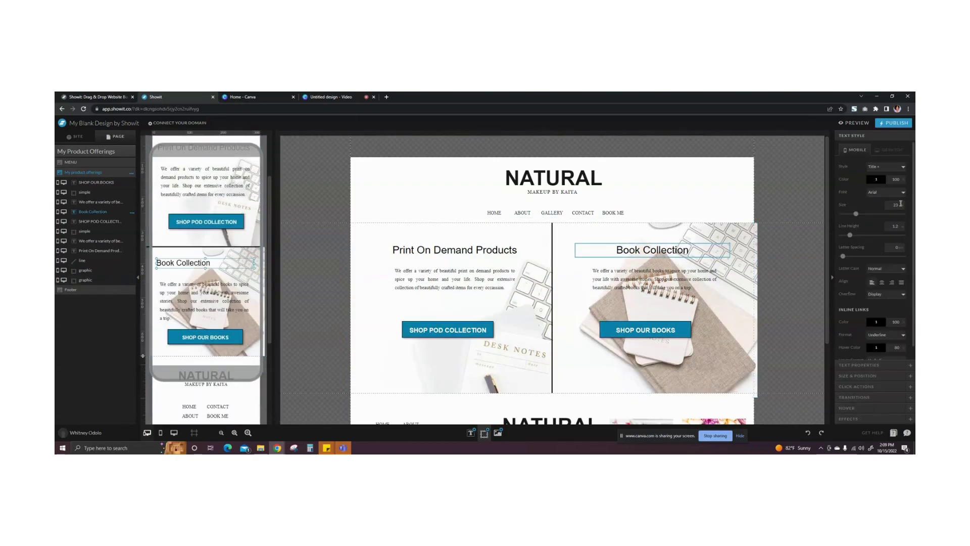
{"action": "left_click", "coordinate": [882, 282]}
{"action": "scroll", "coordinate": [254, 253], "scroll_direction": "up", "scroll_amount": 2}
{"action": "left_click", "coordinate": [204, 215]}
{"action": "left_click", "coordinate": [882, 282]}
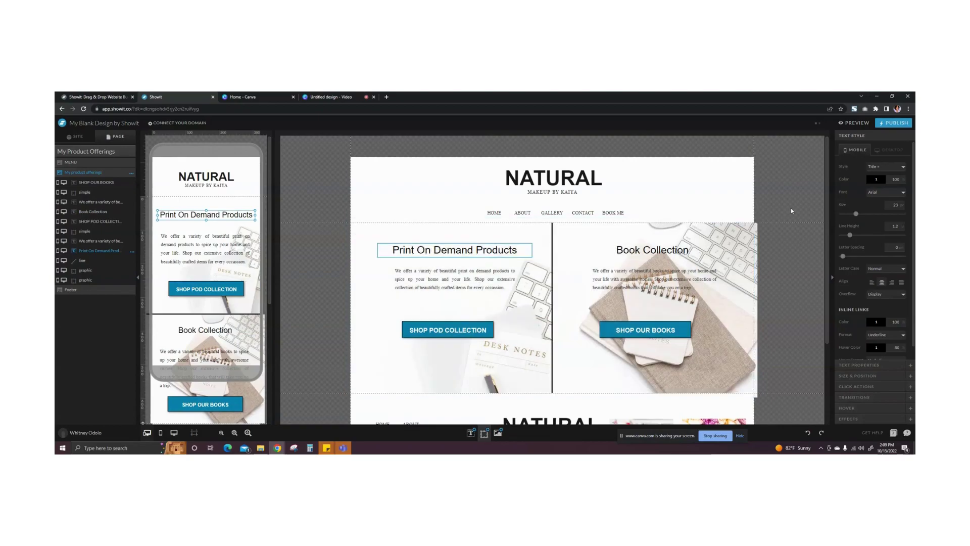
{"action": "left_click", "coordinate": [247, 192]}
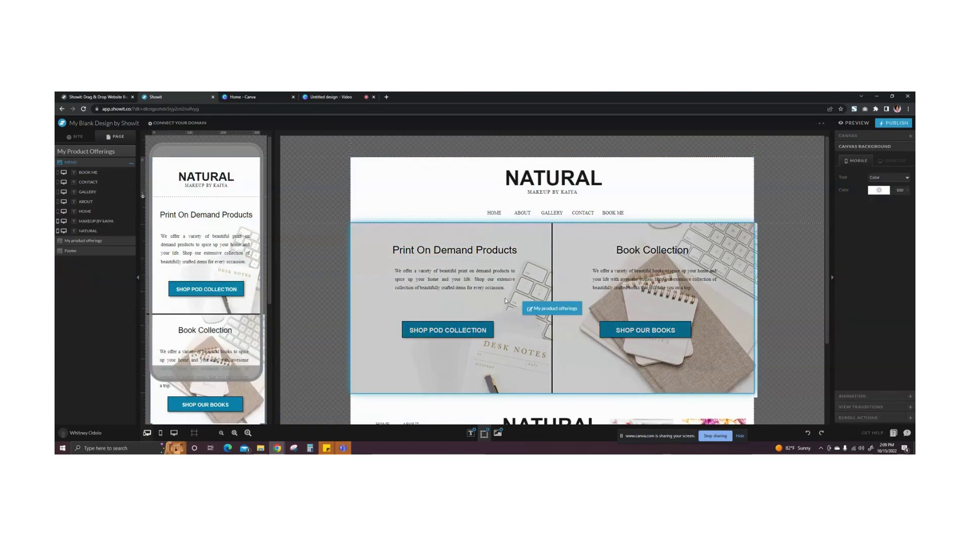
- Link the desktop SHOP POD COLLECTION button text to the Shop page through a Page-type click action
{"action": "left_click", "coordinate": [484, 331]}
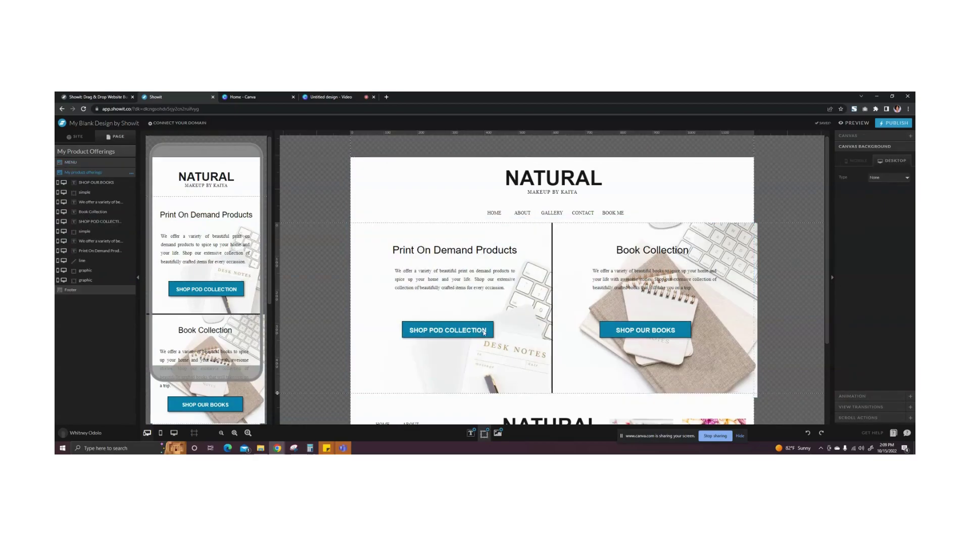
{"action": "left_click", "coordinate": [468, 333]}
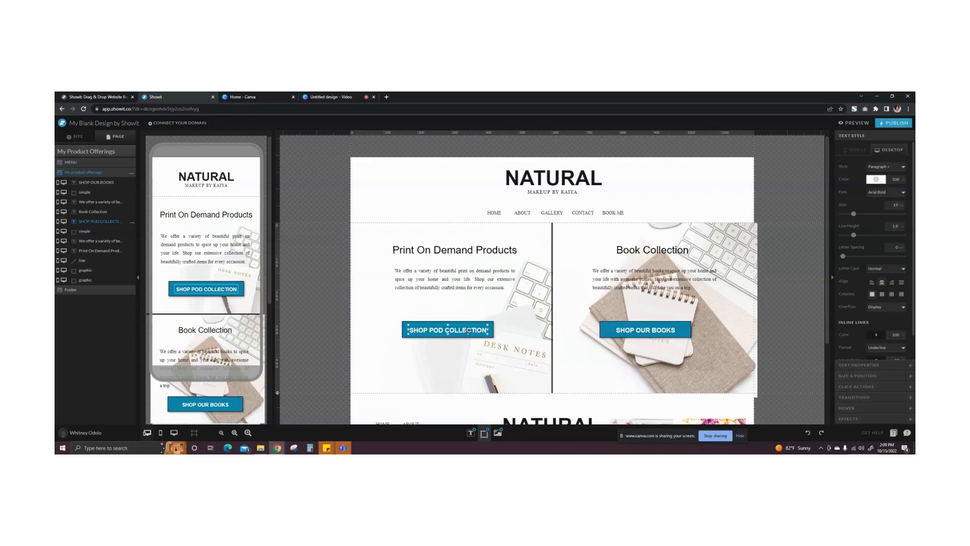
{"action": "left_click", "coordinate": [75, 137]}
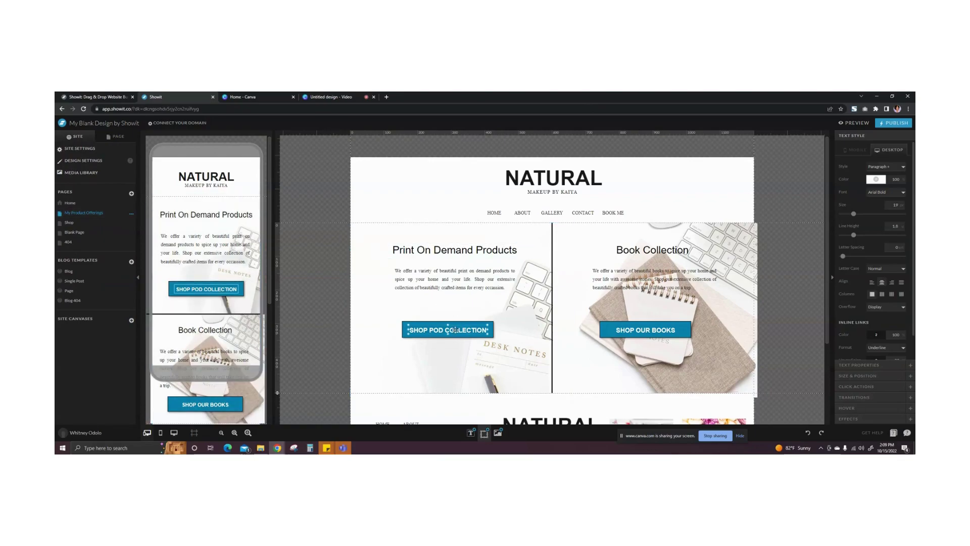
{"action": "left_click", "coordinate": [441, 326]}
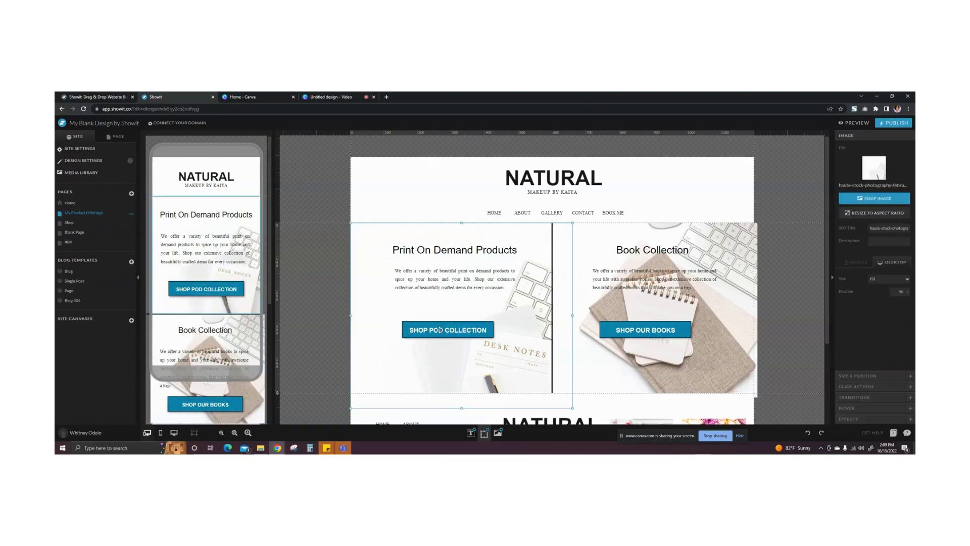
{"action": "left_click", "coordinate": [440, 329]}
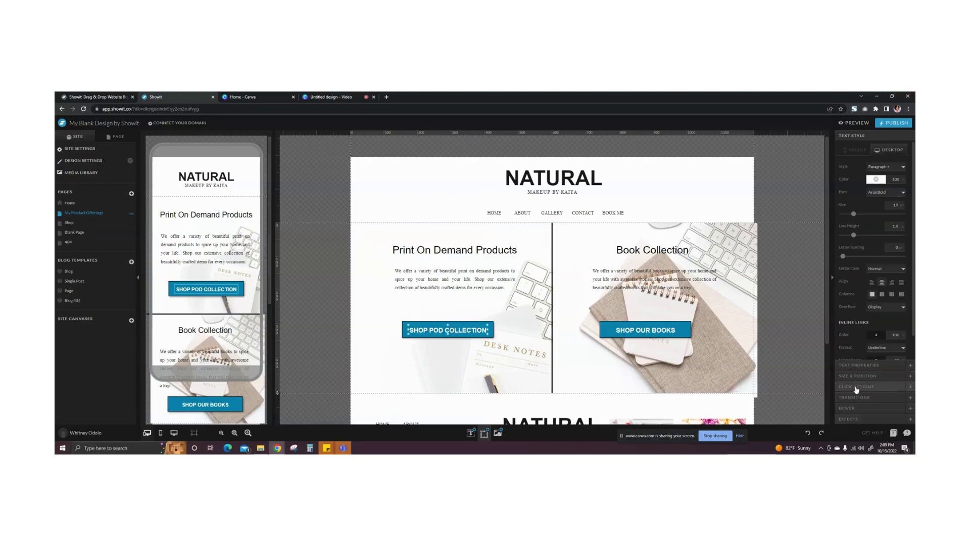
{"action": "left_click", "coordinate": [856, 386]}
{"action": "left_click", "coordinate": [880, 200]}
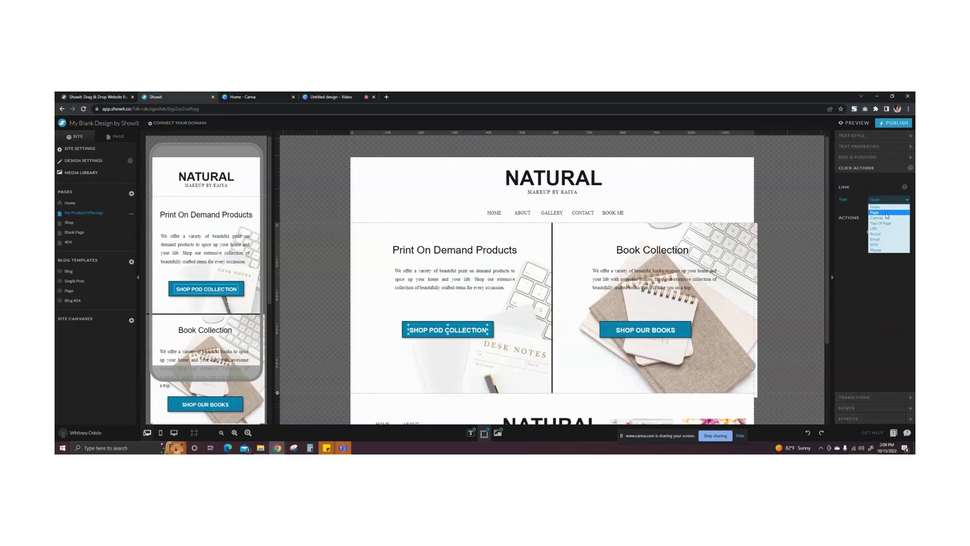
{"action": "left_click", "coordinate": [885, 213]}
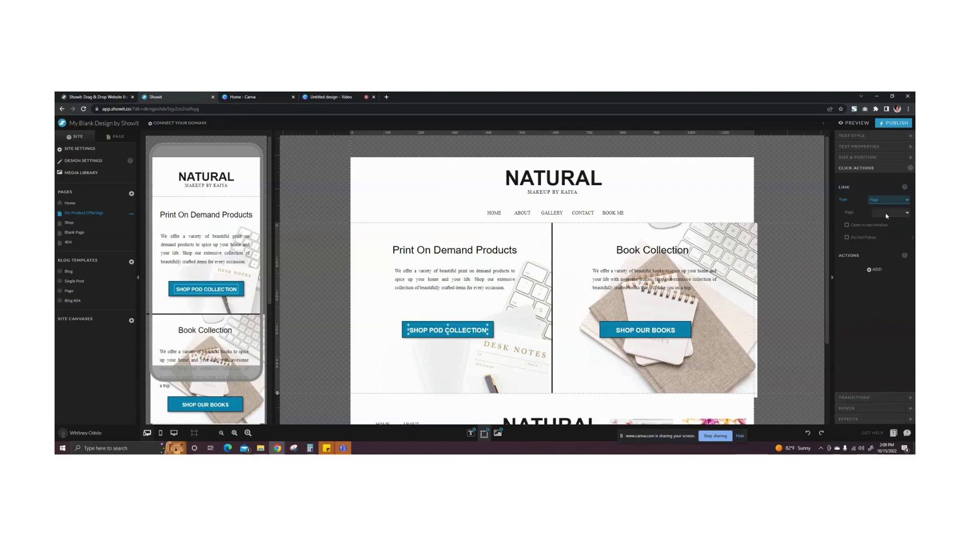
{"action": "left_click", "coordinate": [887, 214]}
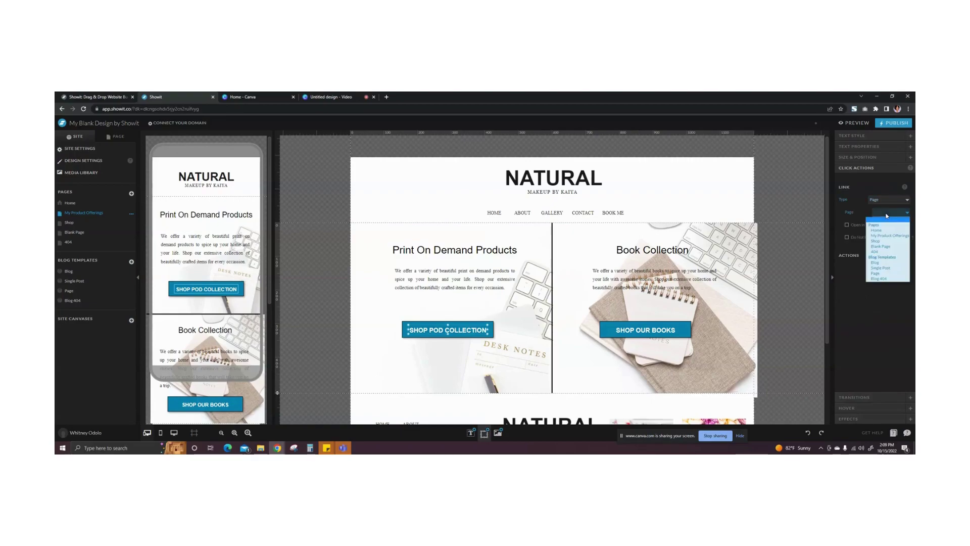
{"action": "left_click", "coordinate": [884, 241]}
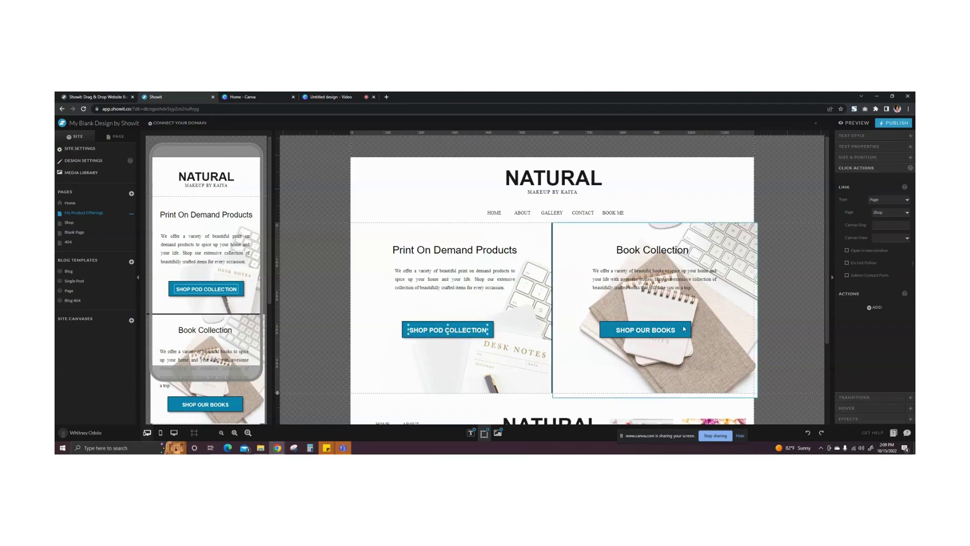
- Open the Shop page from the site's page list and duplicate it
{"action": "left_click", "coordinate": [107, 226]}
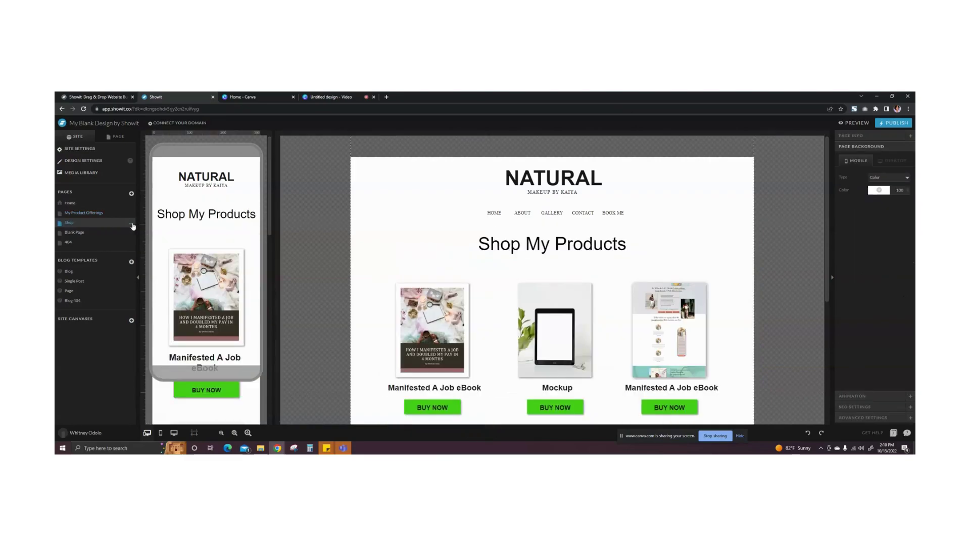
{"action": "left_click", "coordinate": [131, 225]}
{"action": "left_click", "coordinate": [128, 242]}
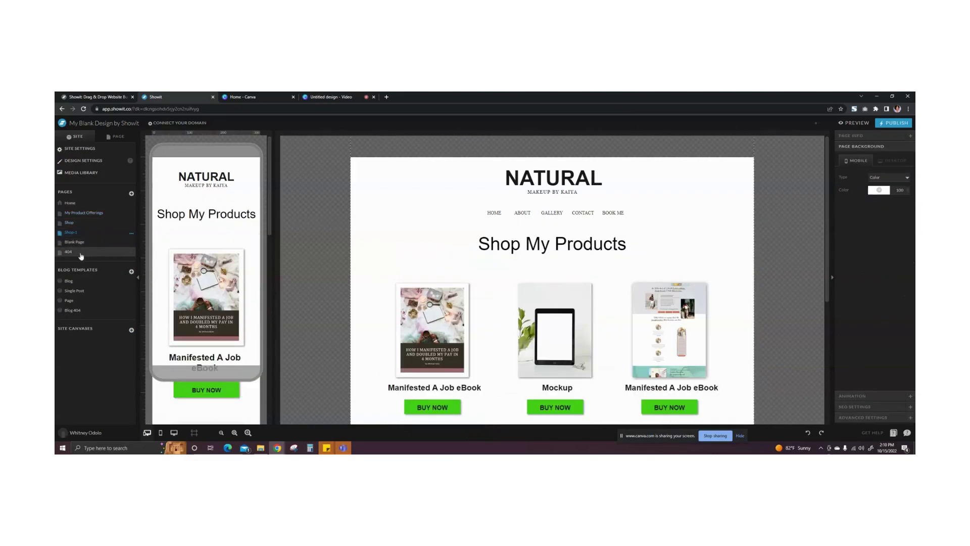
- Rename the duplicated Shop page as Shop 2
{"action": "left_click", "coordinate": [132, 234]}
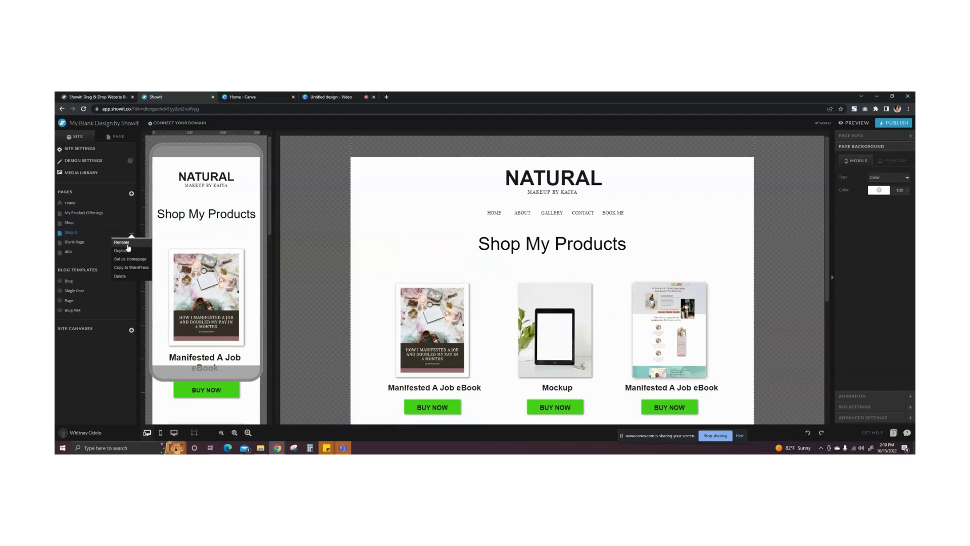
{"action": "left_click", "coordinate": [122, 242]}
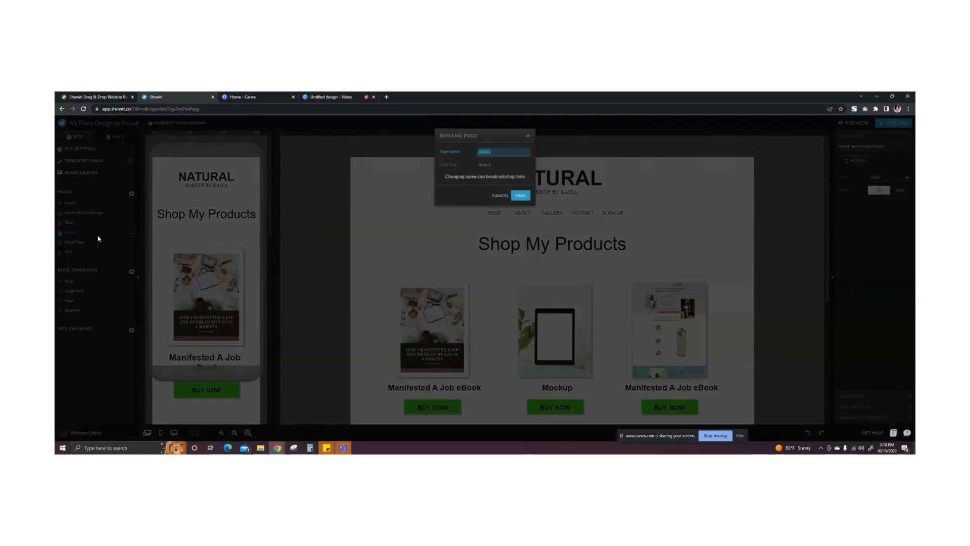
{"action": "left_click", "coordinate": [497, 151]}
{"action": "type", "text": "2 Books"}
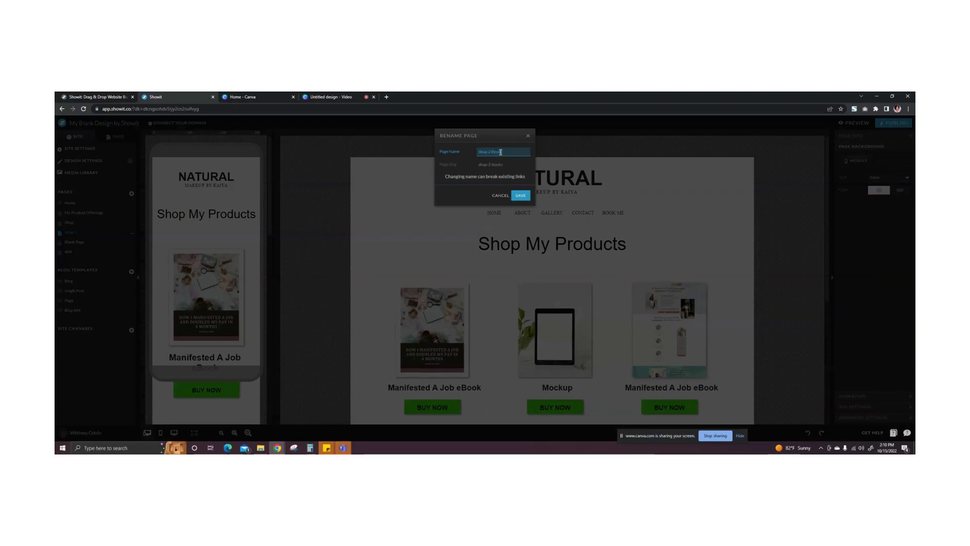
{"action": "key", "text": "BackSpace"}
{"action": "left_click", "coordinate": [520, 195]}
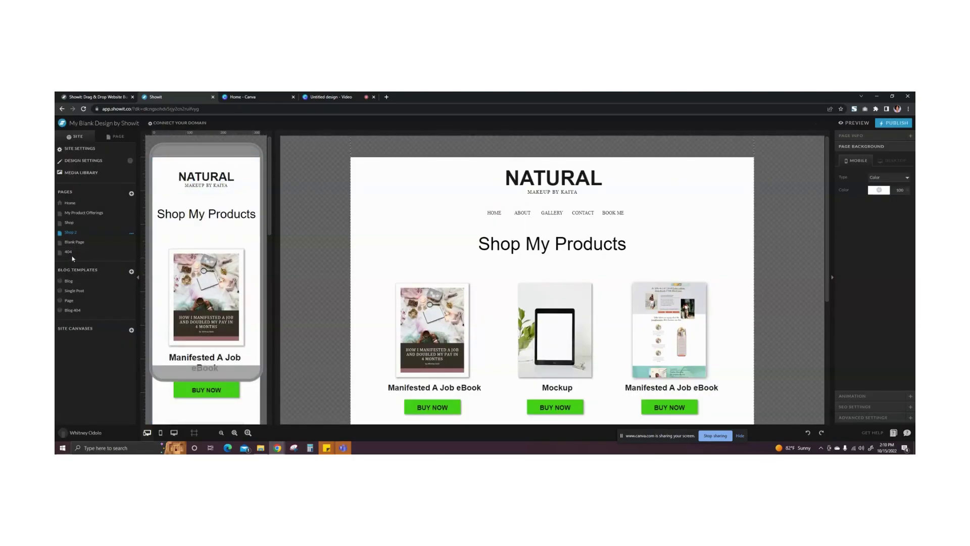
- Rename the duplicated shop page as Shop Books
{"action": "mouse_move", "coordinate": [135, 224]}
{"action": "left_click", "coordinate": [132, 233]}
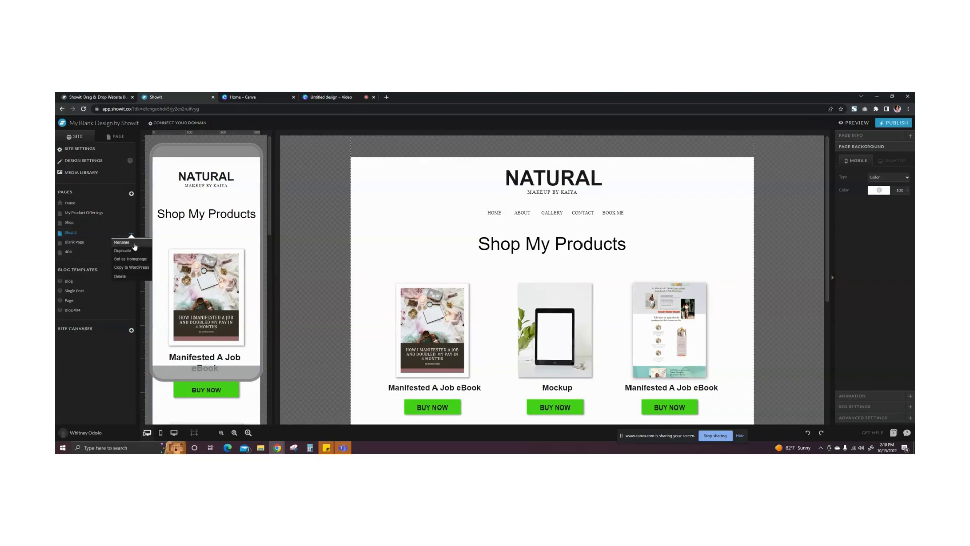
{"action": "left_click", "coordinate": [122, 242]}
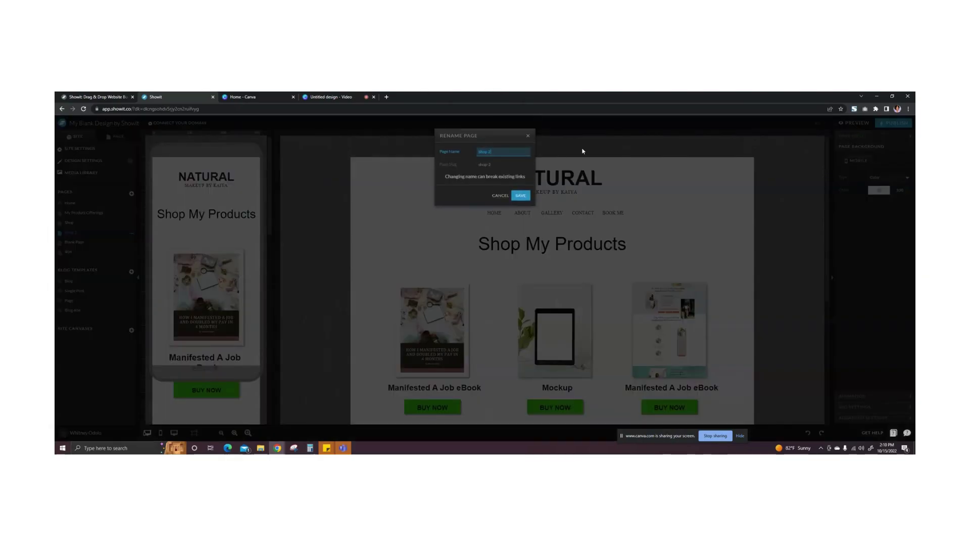
{"action": "type", "text": "Shop"}
{"action": "left_click", "coordinate": [520, 195]}
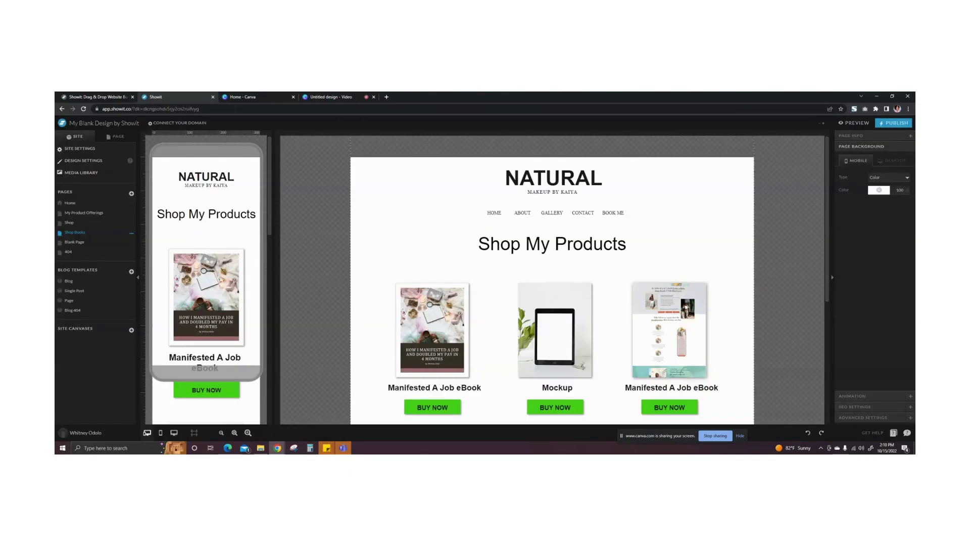
- Rename the original Shop page as Shop POD
{"action": "left_click", "coordinate": [126, 223]}
{"action": "left_click", "coordinate": [130, 223]}
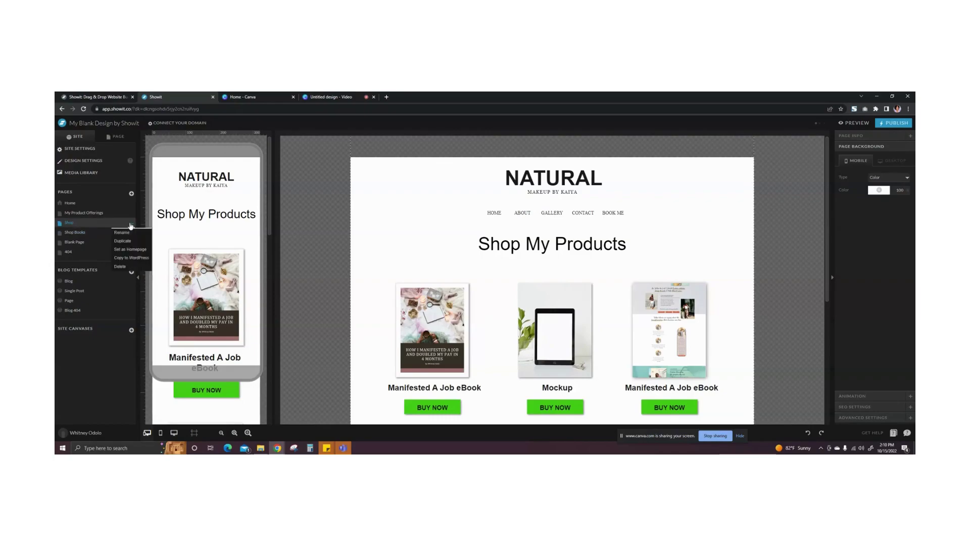
{"action": "left_click", "coordinate": [127, 233]}
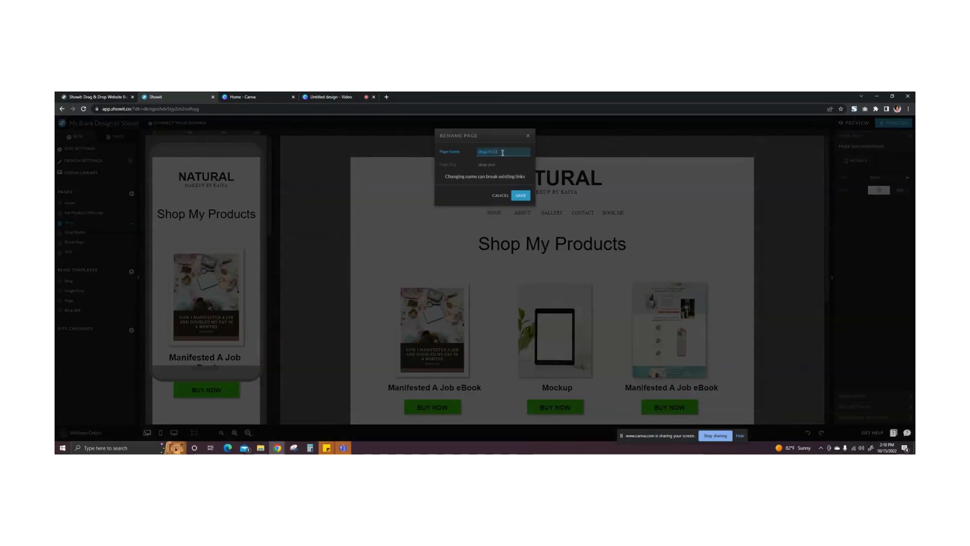
{"action": "left_click", "coordinate": [520, 195]}
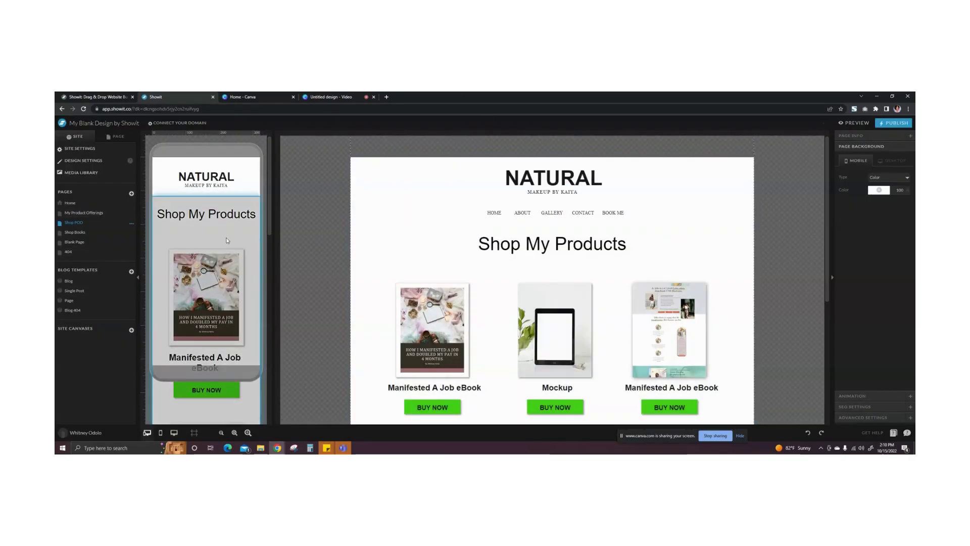
- On the My Product Offerings page, link the desktop SHOP POD COLLECTION button text to the Shop POD page
{"action": "left_click", "coordinate": [77, 214]}
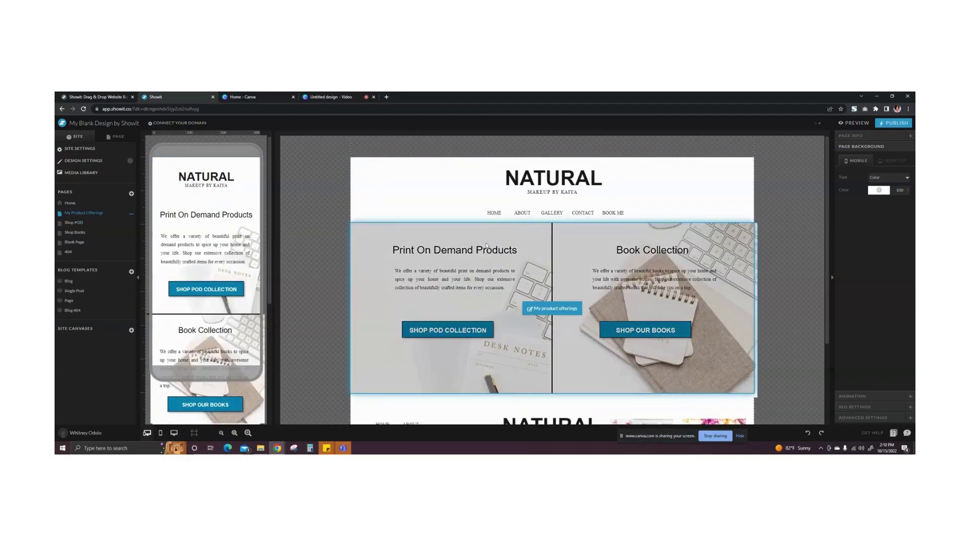
{"action": "scroll", "coordinate": [456, 230], "scroll_direction": "down", "scroll_amount": 3}
{"action": "left_click", "coordinate": [456, 230]}
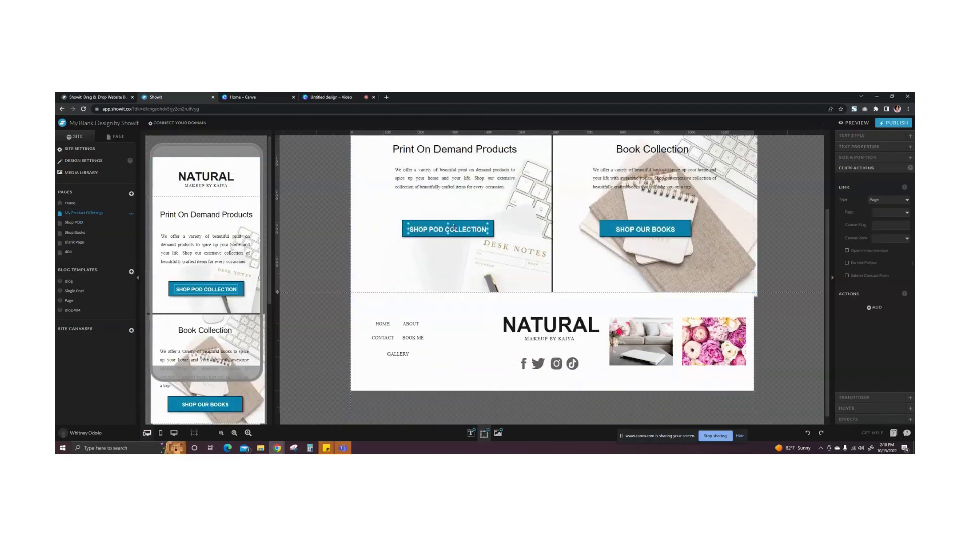
{"action": "left_click", "coordinate": [889, 199]}
{"action": "left_click", "coordinate": [889, 207]}
{"action": "left_click", "coordinate": [900, 213]}
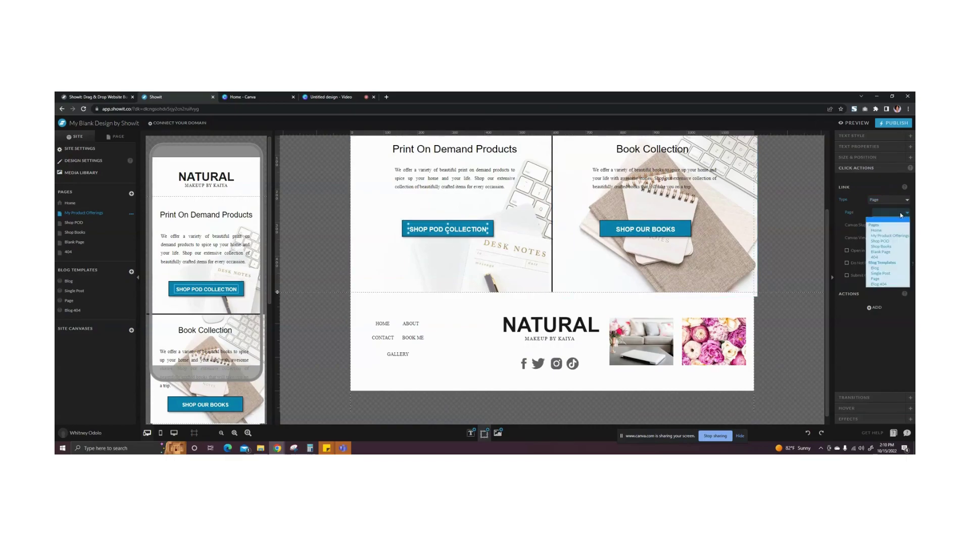
{"action": "left_click", "coordinate": [880, 241]}
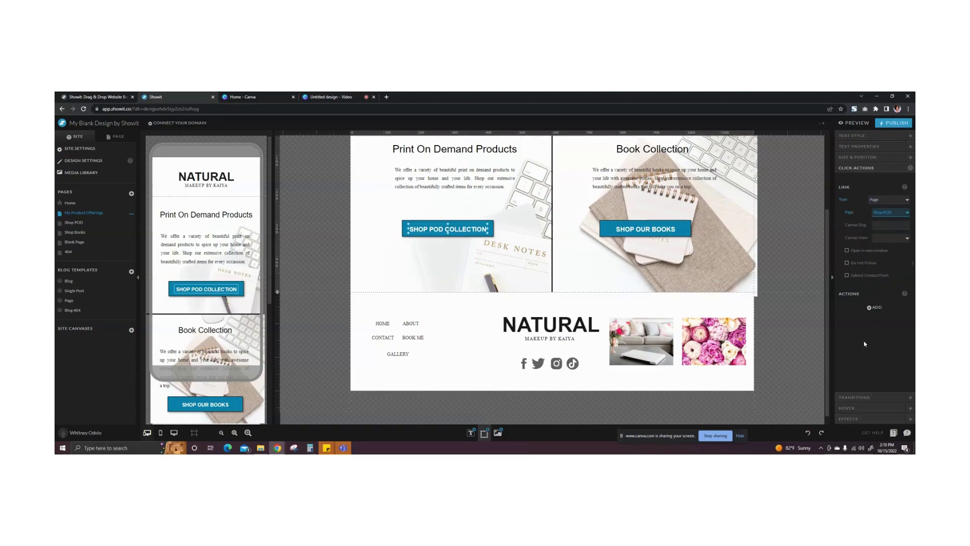
- Link the desktop SHOP OUR BOOKS button text to the Shop Books page through a Page-type click action
{"action": "left_click", "coordinate": [644, 226]}
{"action": "left_click", "coordinate": [878, 204]}
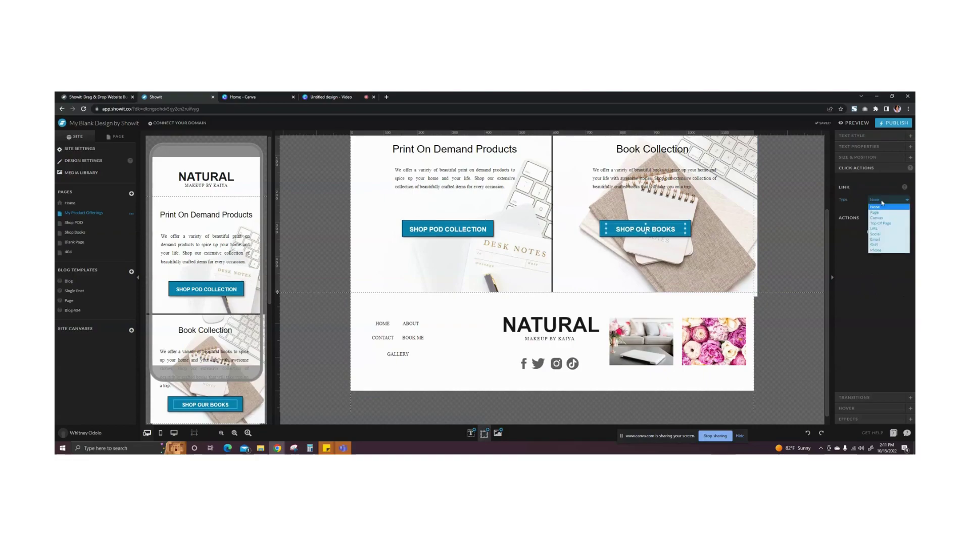
{"action": "left_click", "coordinate": [884, 212]}
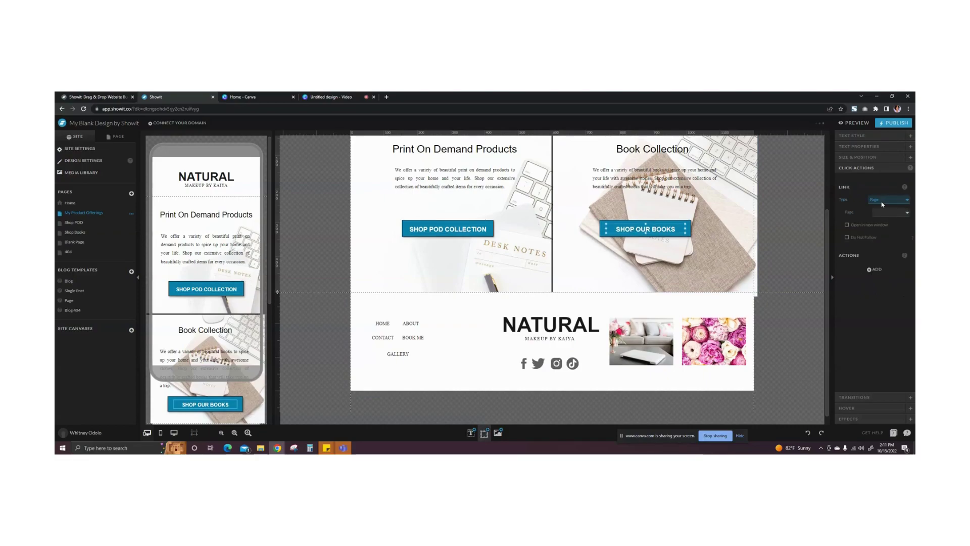
{"action": "left_click", "coordinate": [886, 214]}
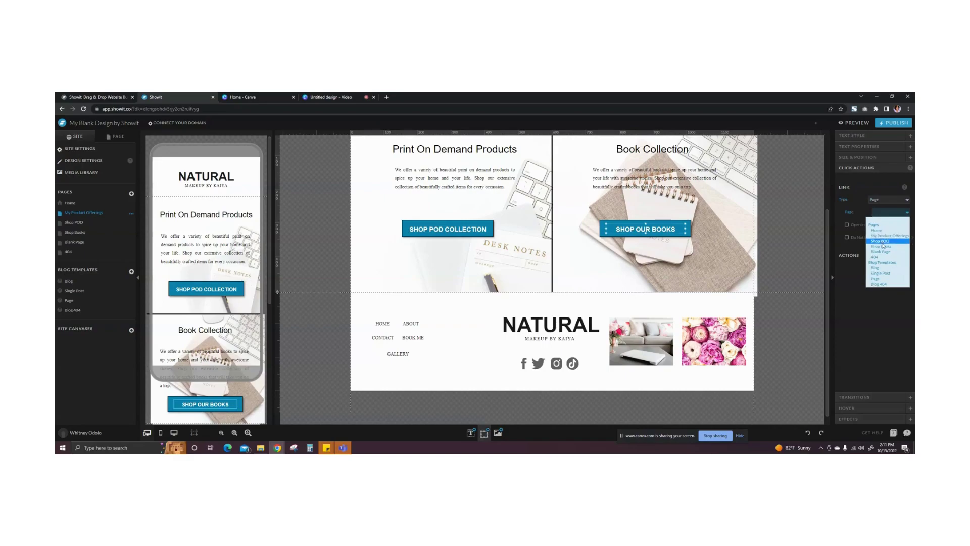
{"action": "left_click", "coordinate": [880, 330]}
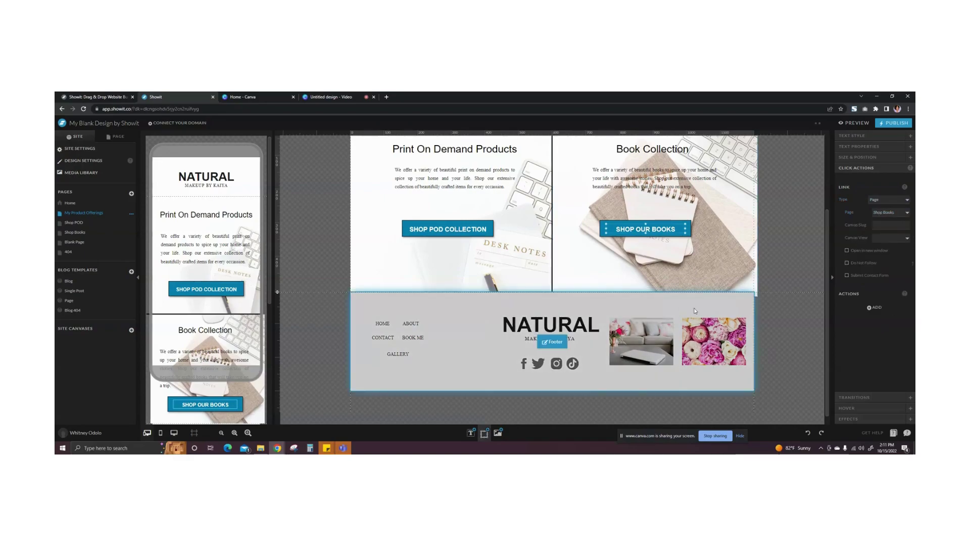
- Delete the middle Mockup product, with its image, title and button, from the desktop layout of the Shop Books page
{"action": "left_click", "coordinate": [91, 238]}
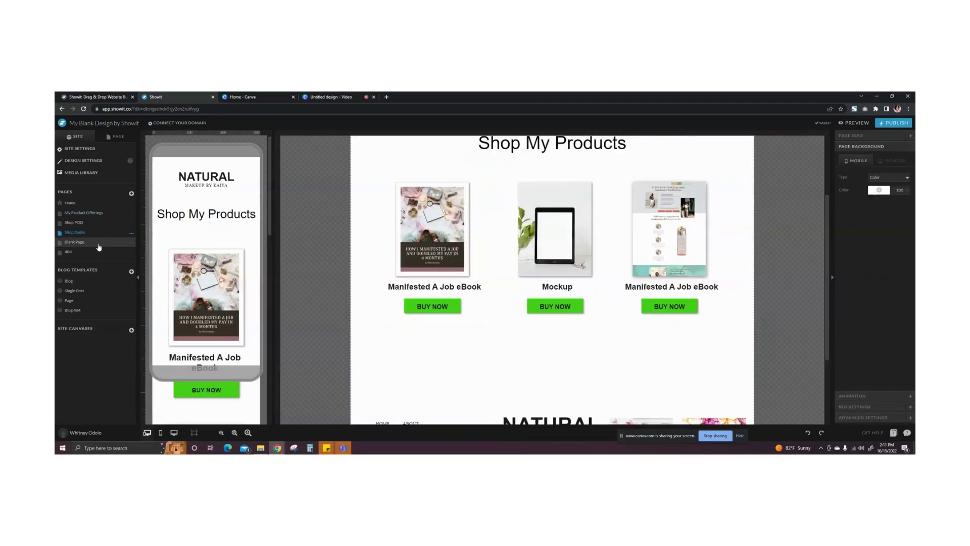
{"action": "left_click_drag", "start_coordinate": [557, 335], "coordinate": [563, 203]}
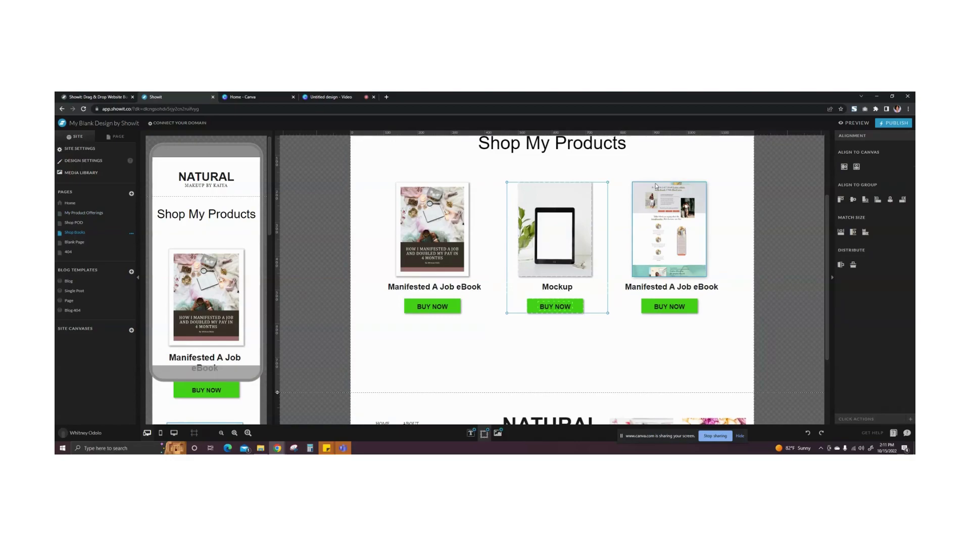
{"action": "key", "text": "Delete"}
- Move the two remaining eBook product groups inward so they sit side by side beneath the desktop heading
{"action": "left_click_drag", "start_coordinate": [414, 337], "coordinate": [442, 186]}
{"action": "left_click_drag", "start_coordinate": [442, 221], "coordinate": [502, 221]}
{"action": "left_click_drag", "start_coordinate": [680, 161], "coordinate": [677, 316]}
{"action": "left_click_drag", "start_coordinate": [661, 261], "coordinate": [619, 266]}
- Change the Shop Books page heading to "Shop My Books"
{"action": "scroll", "coordinate": [630, 266], "scroll_direction": "up", "scroll_amount": 2}
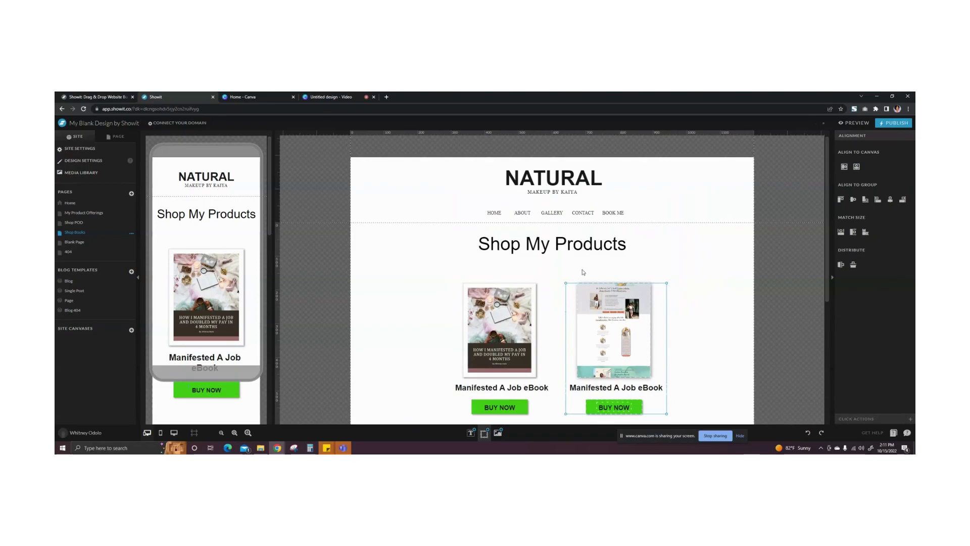
{"action": "double_click", "coordinate": [584, 245]}
{"action": "left_click", "coordinate": [584, 245]}
{"action": "double_click", "coordinate": [584, 247]}
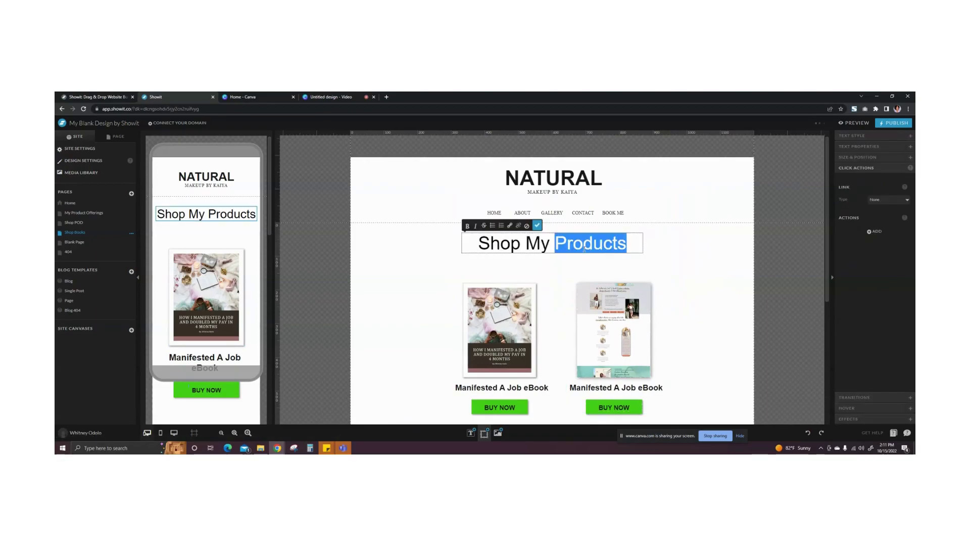
{"action": "type", "text": "Books"}
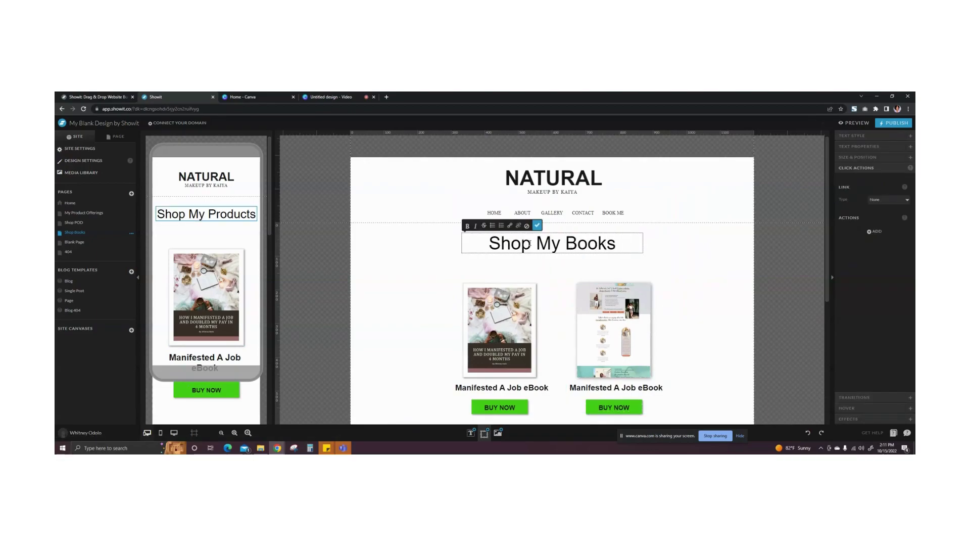
{"action": "left_click", "coordinate": [537, 226]}
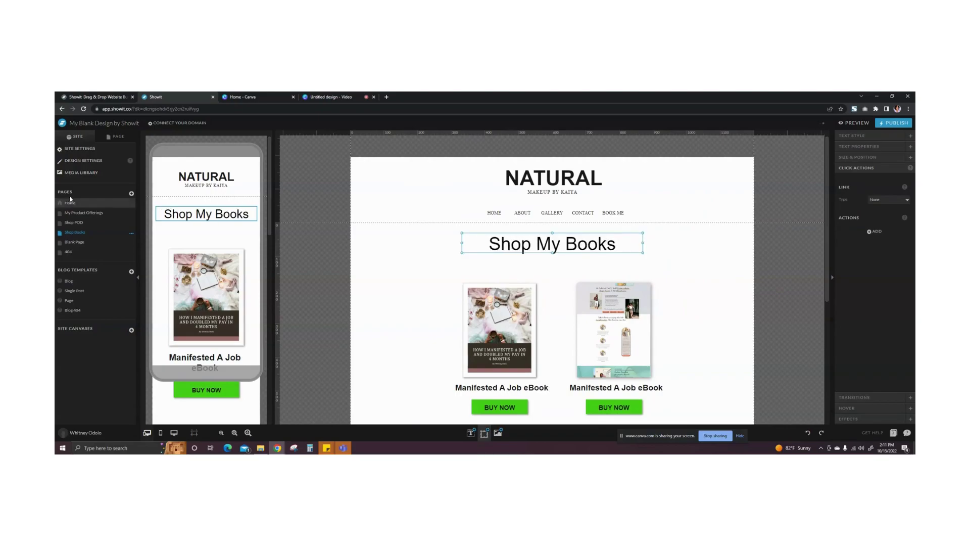
- Change the heading on the Shop POD page to "Shop POD"
{"action": "left_click", "coordinate": [79, 224]}
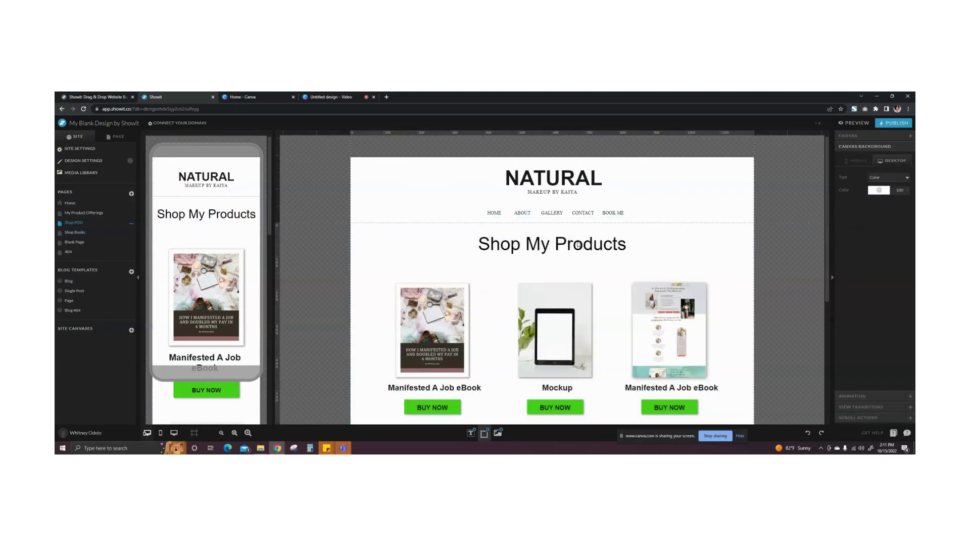
{"action": "double_click", "coordinate": [578, 244]}
{"action": "double_click", "coordinate": [578, 245]}
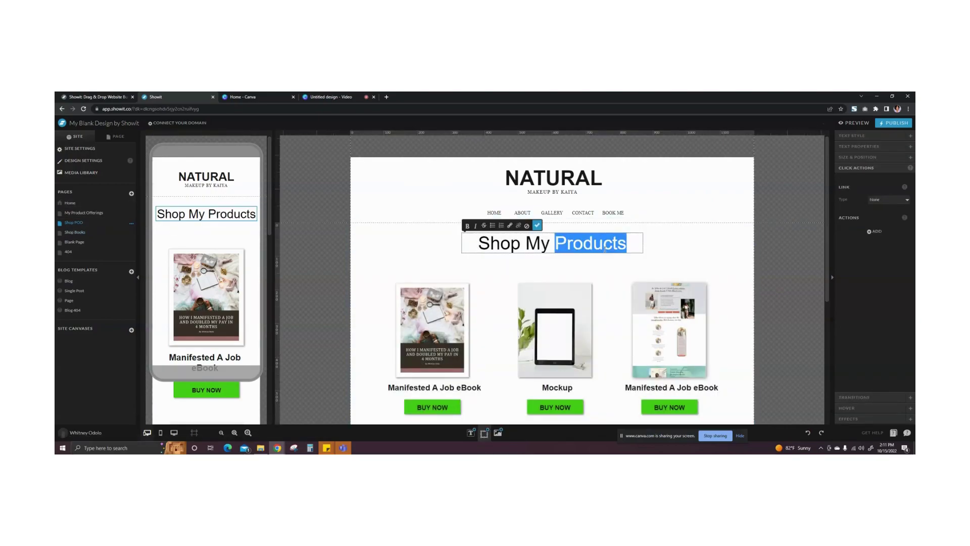
{"action": "type", "text": "POD"}
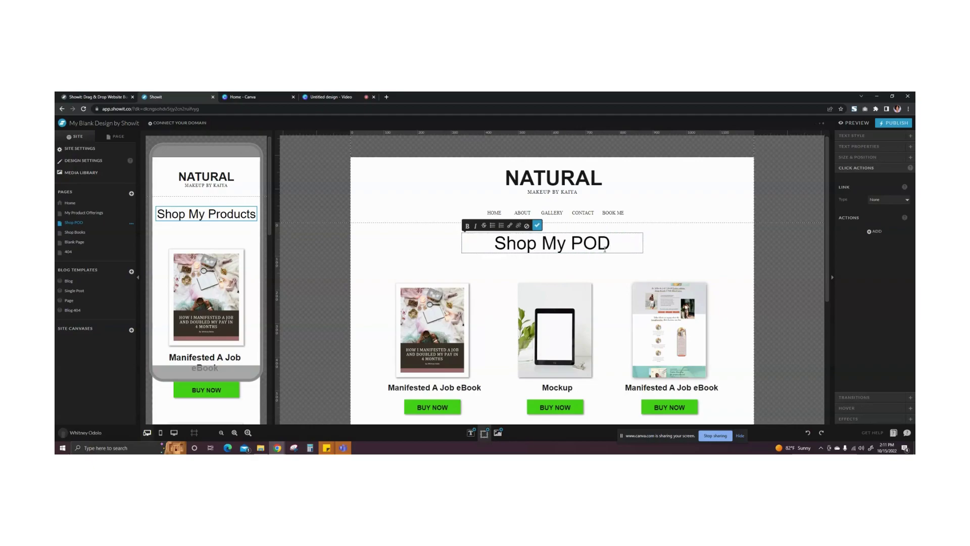
{"action": "double_click", "coordinate": [549, 239]}
{"action": "key", "text": "BackSpace"}
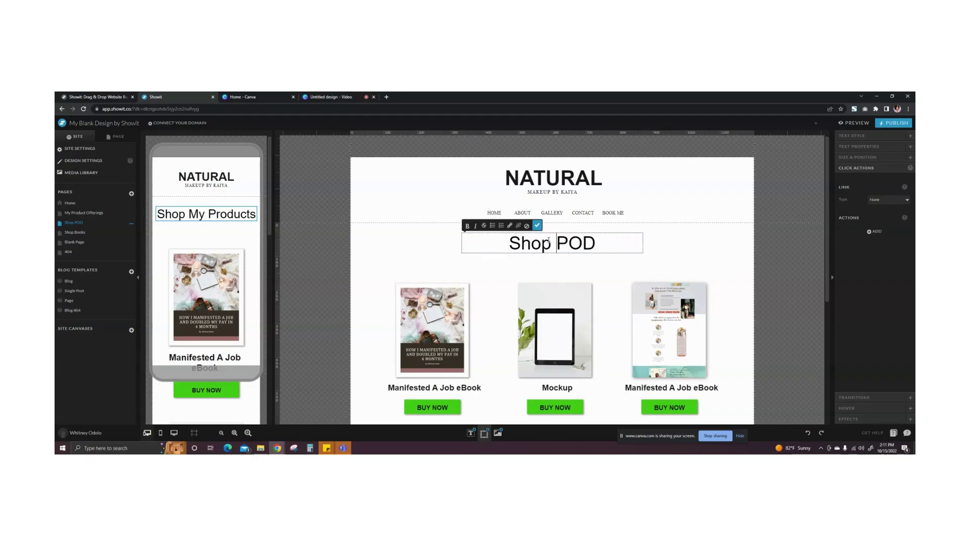
{"action": "left_click", "coordinate": [677, 255]}
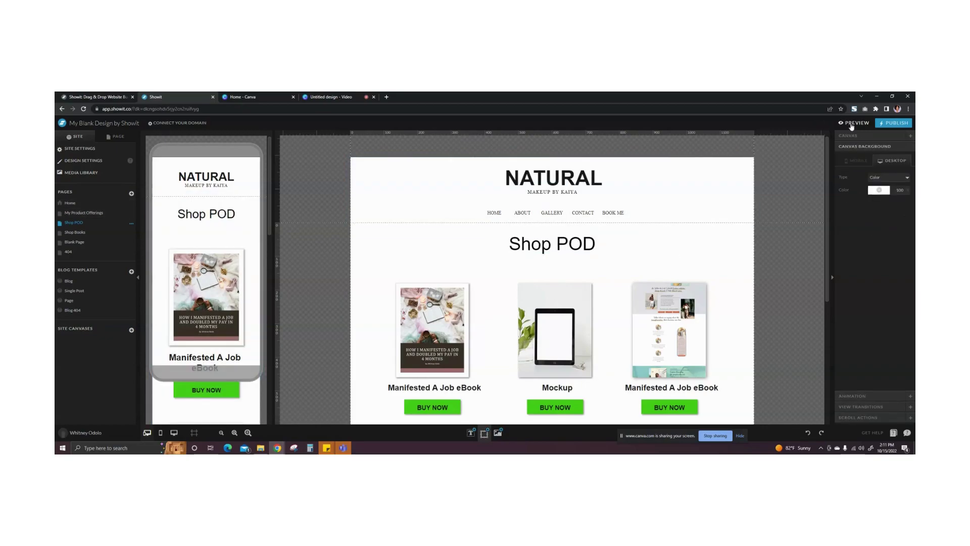
- Preview the My Product Offerings page in its own browser tab and test the links of both shop buttons
{"action": "left_click", "coordinate": [73, 213]}
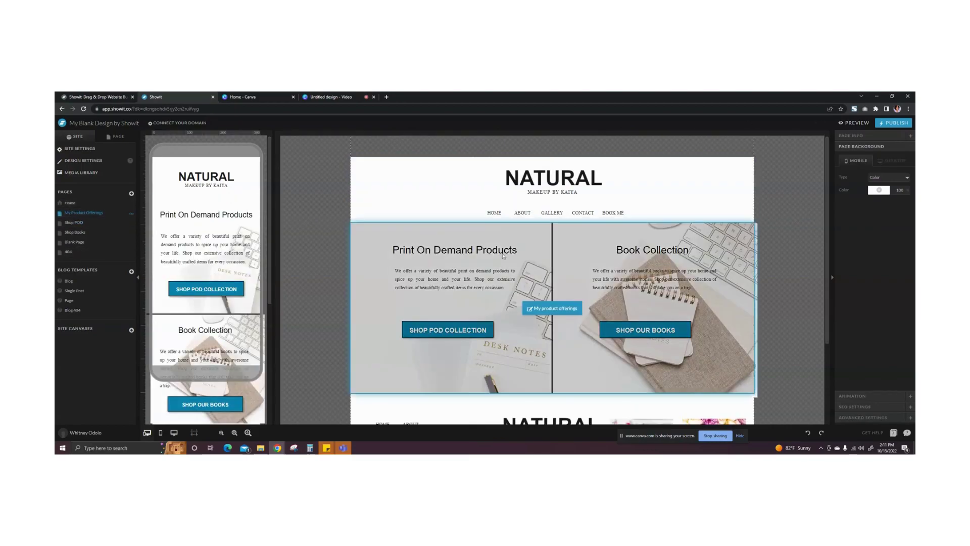
{"action": "left_click", "coordinate": [855, 123]}
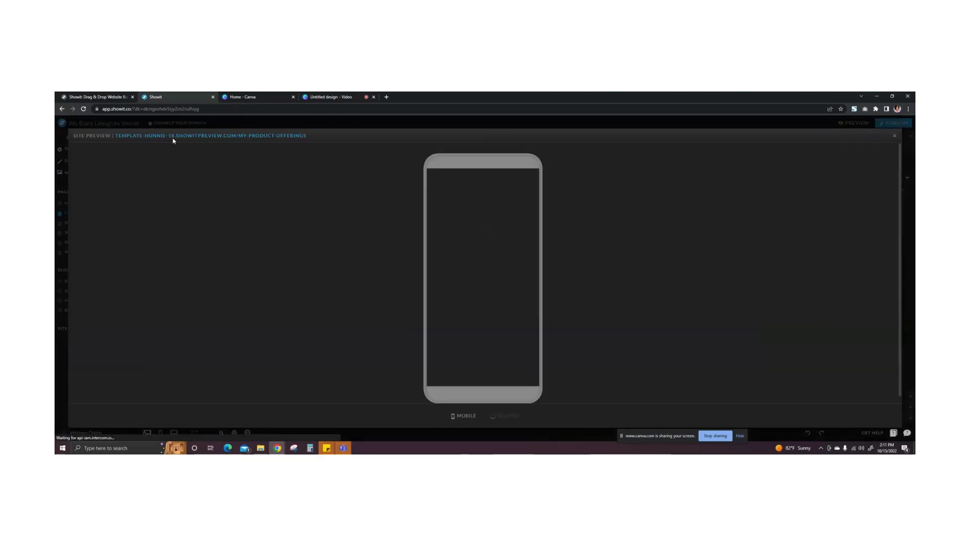
{"action": "left_click", "coordinate": [174, 140]}
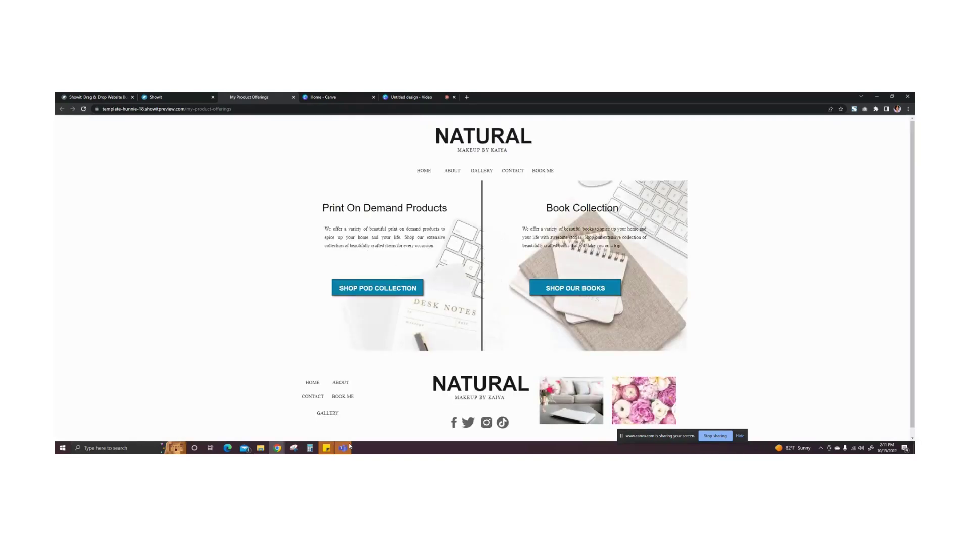
{"action": "mouse_move", "coordinate": [350, 446]}
{"action": "left_click", "coordinate": [384, 292]}
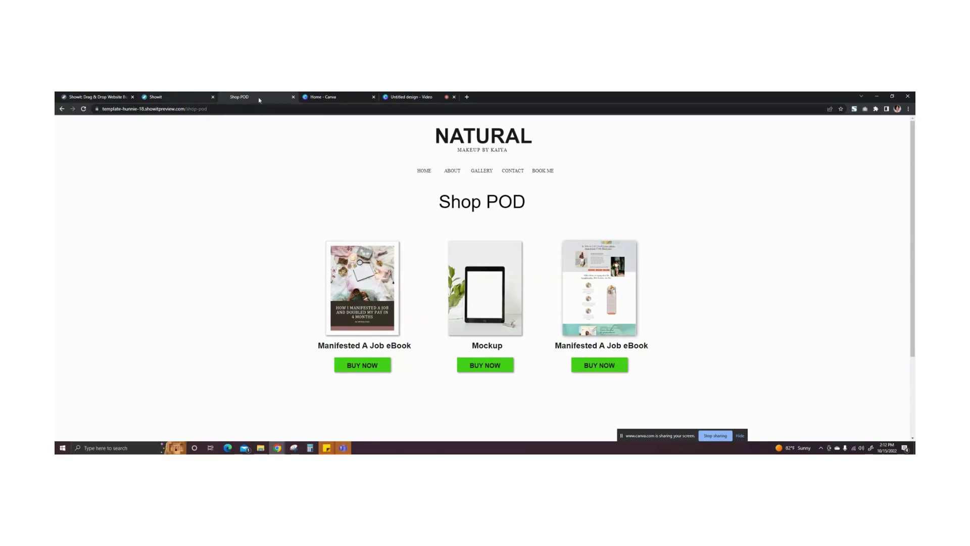
{"action": "left_click", "coordinate": [63, 109]}
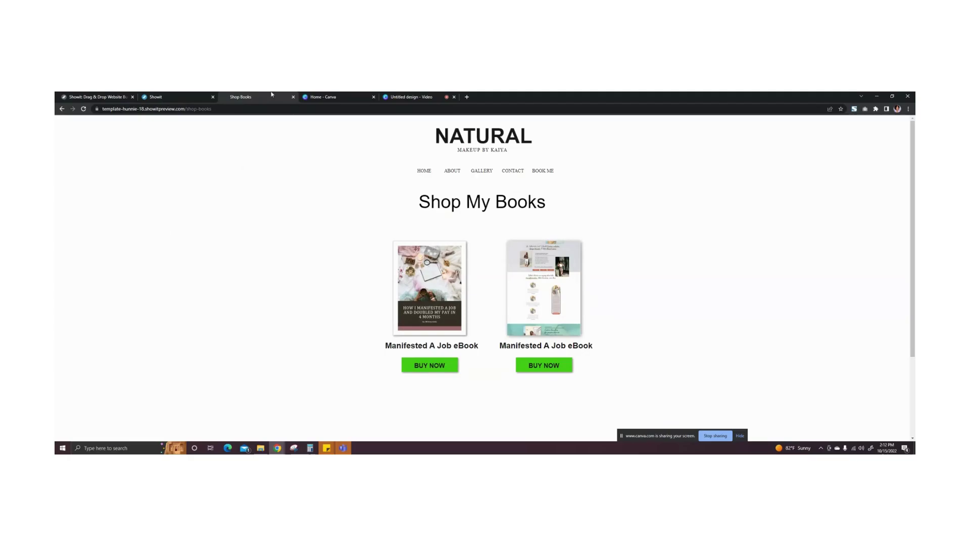
- Return to the Showit editor and close the site preview to view the My Product Offerings page down to its footer
{"action": "left_click", "coordinate": [165, 99]}
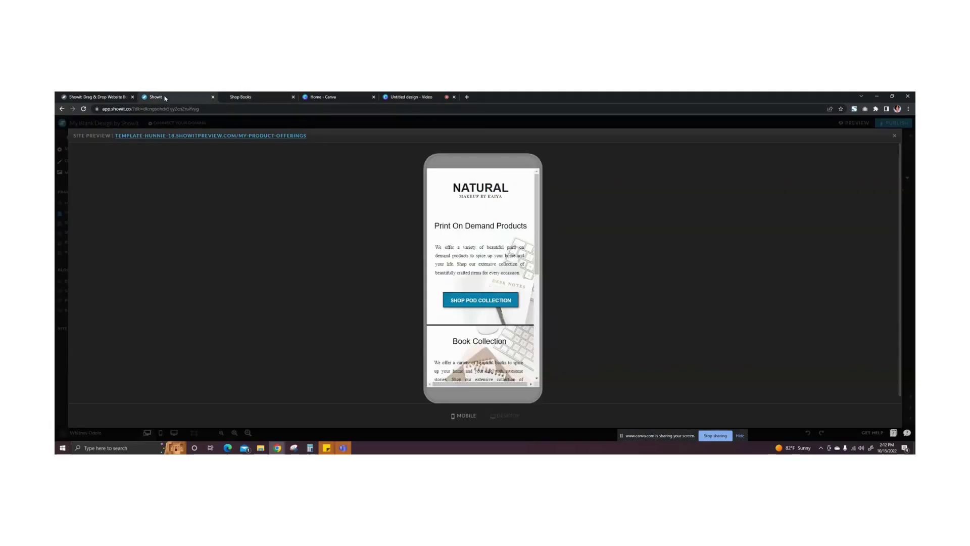
{"action": "left_click", "coordinate": [225, 124]}
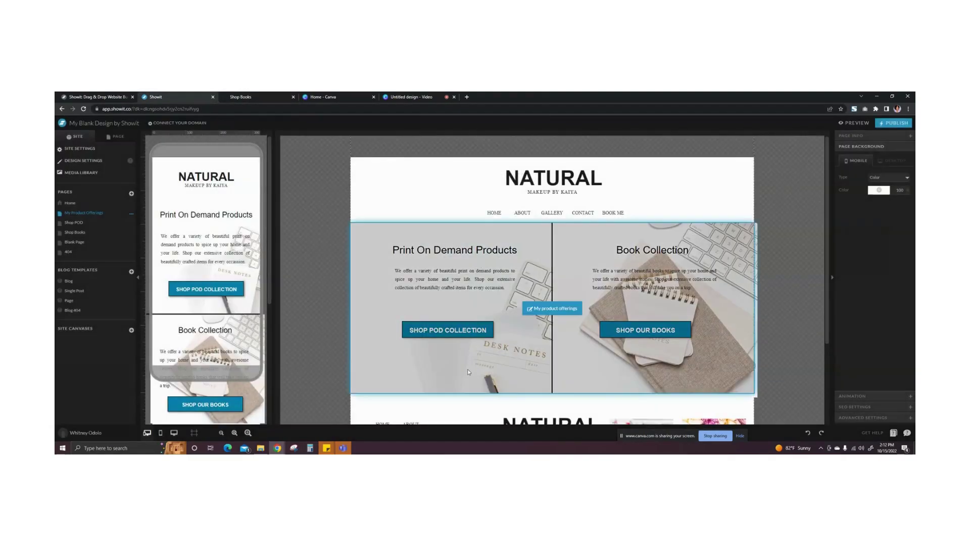
{"action": "scroll", "coordinate": [466, 254], "scroll_direction": "down", "scroll_amount": 2}
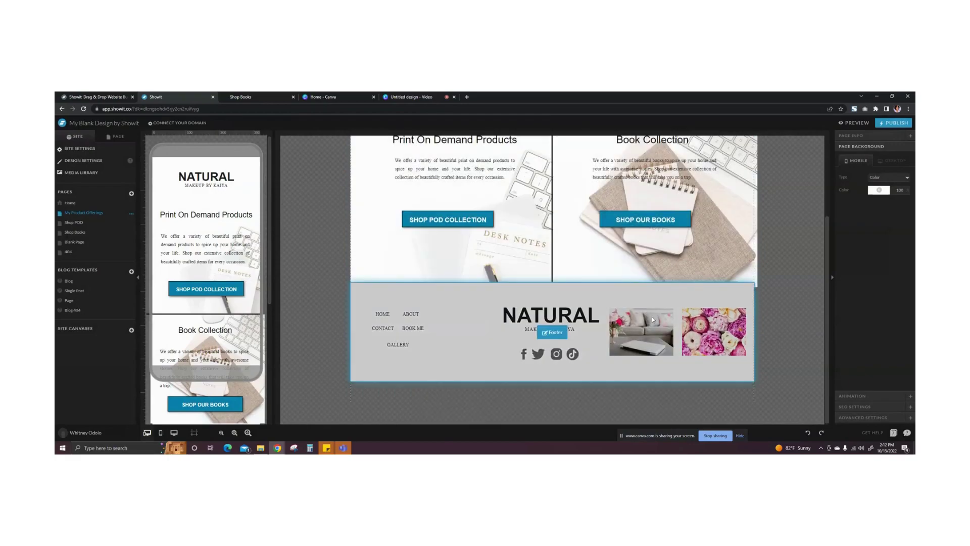